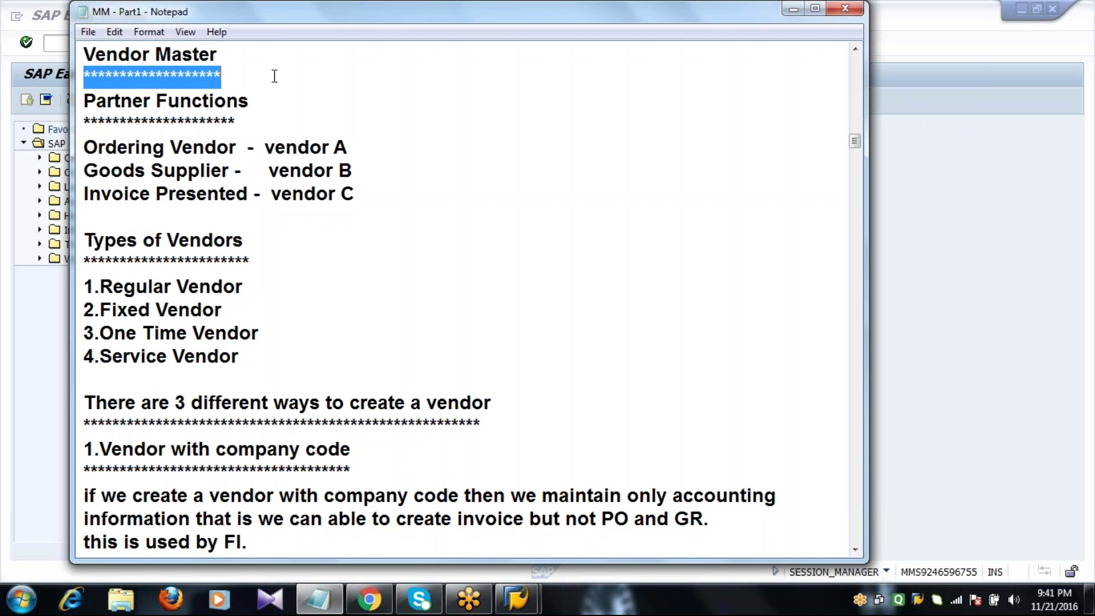
Examine the Partner Functions notes on the ordering vendor, goods supplier and invoice presented roles and the vendor assigned to each.
double_click(257, 124)
left_click(257, 123)
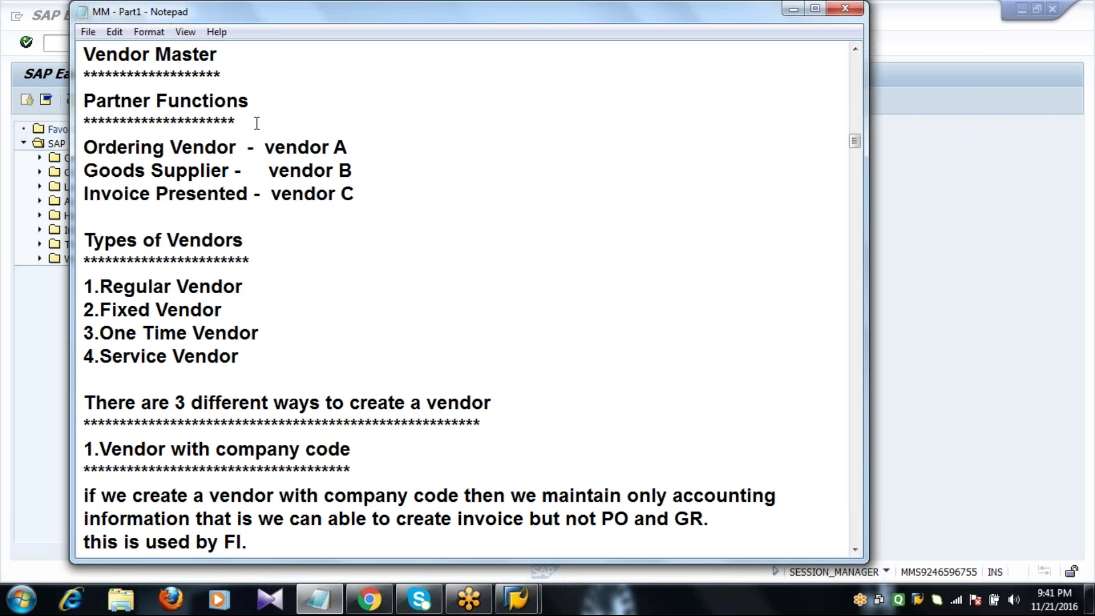
left_click(359, 145)
left_click(359, 173)
left_click(361, 200)
double_click(356, 146)
double_click(360, 175)
double_click(364, 194)
left_click(334, 147)
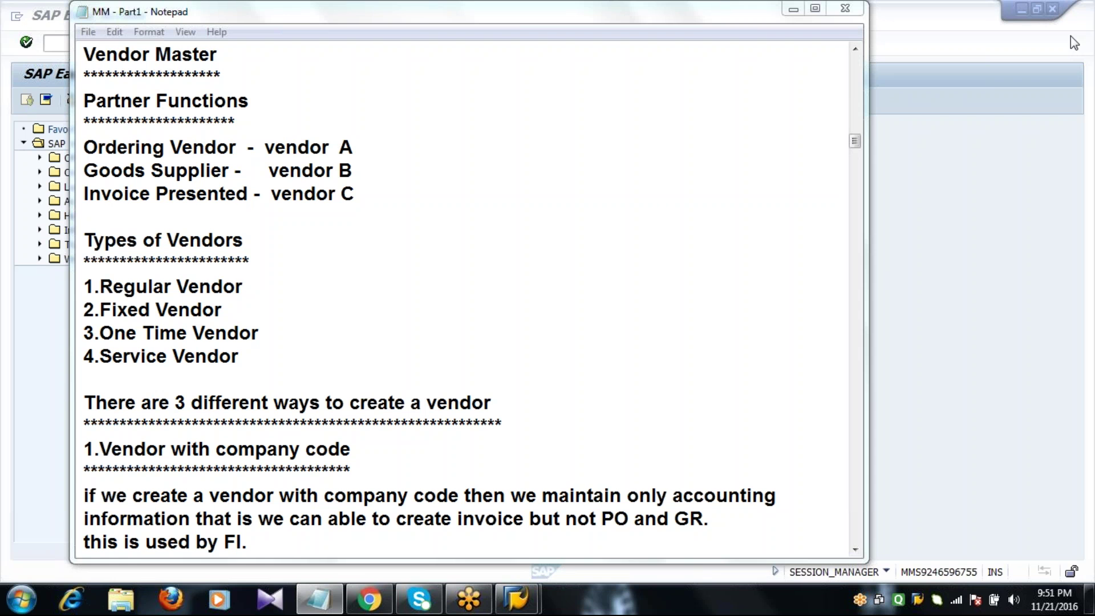
left_click(297, 119)
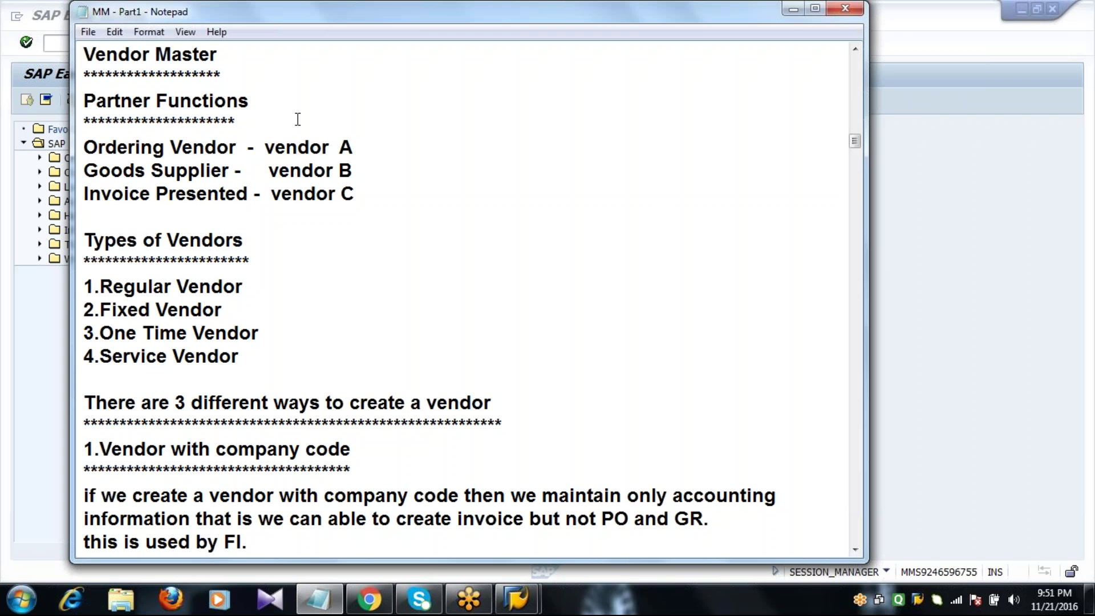
double_click(297, 119)
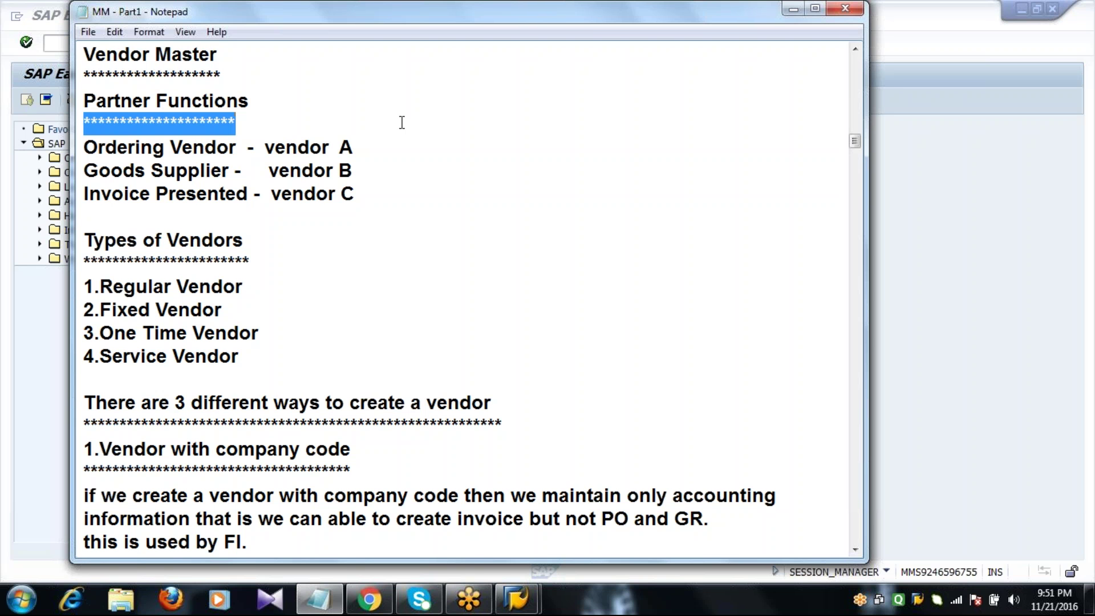
left_click(374, 150)
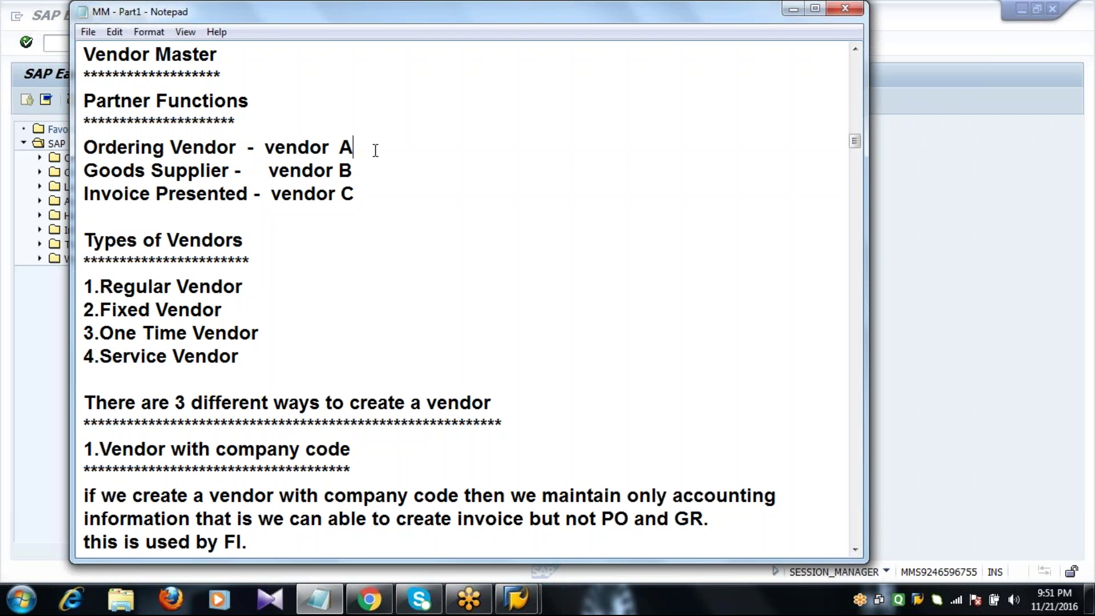
left_click(372, 171)
left_click_drag(372, 171, 369, 203)
left_click(369, 203)
double_click(361, 150)
left_click(361, 149)
double_click(362, 173)
double_click(360, 194)
left_click(360, 194)
left_click(360, 148)
left_click(363, 168)
double_click(361, 194)
double_click(362, 194)
left_click_drag(267, 147, 352, 235)
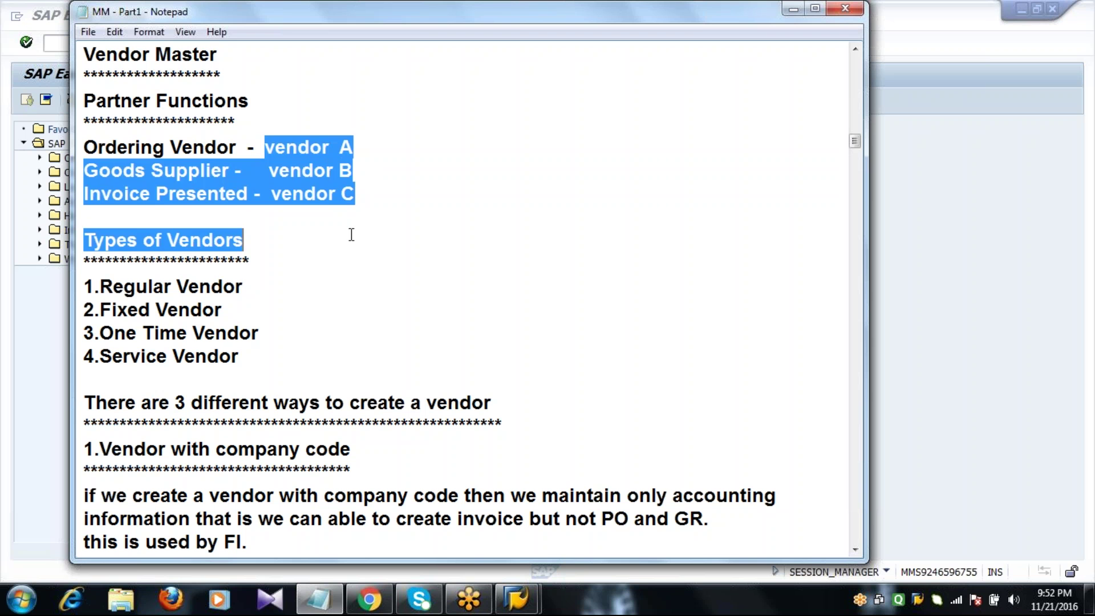
left_click(387, 216)
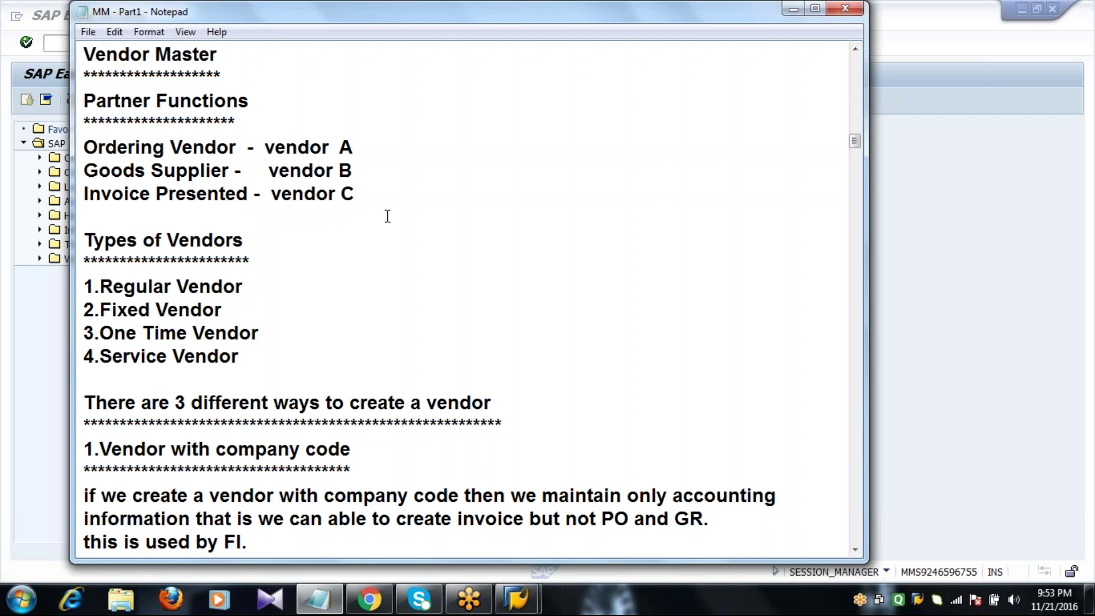
Examine the Types of Vendors list in the notes, covering regular, fixed, one time and service vendors.
double_click(290, 262)
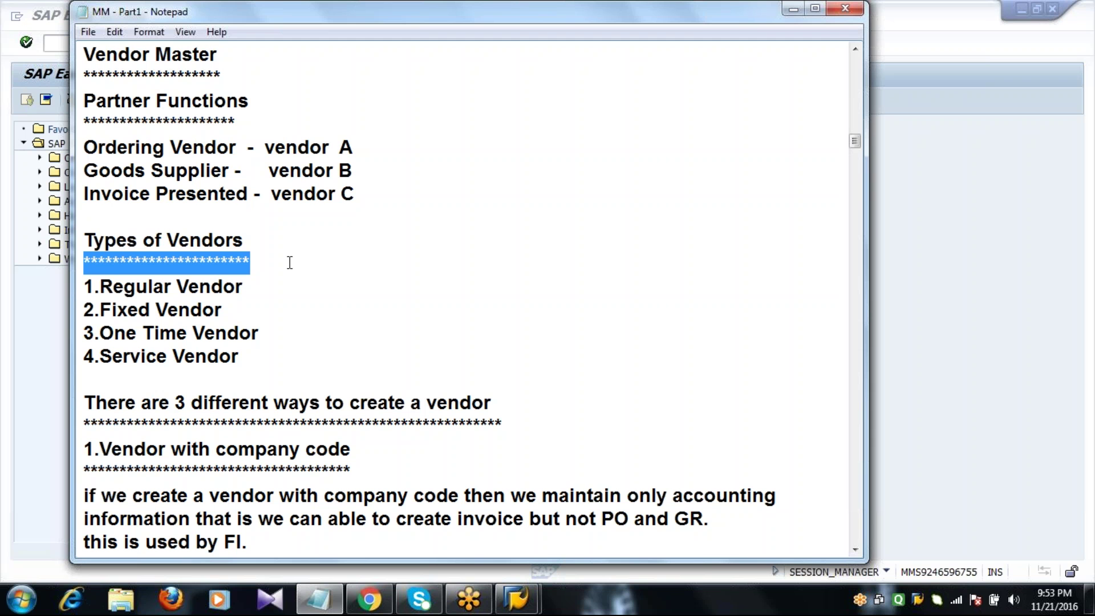
double_click(266, 284)
left_click(244, 311)
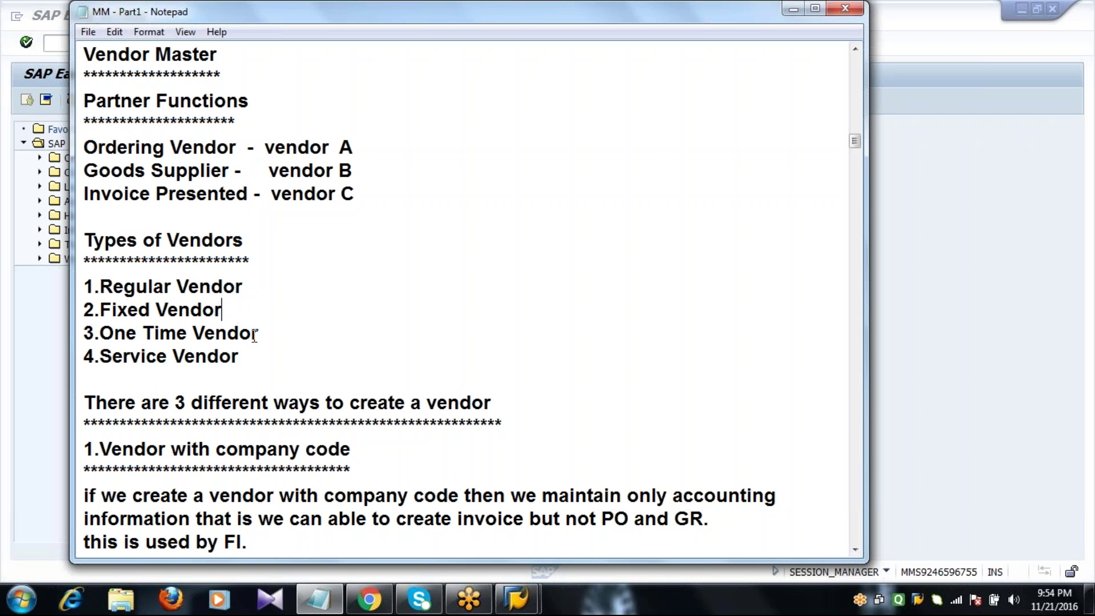
left_click(275, 333)
double_click(261, 354)
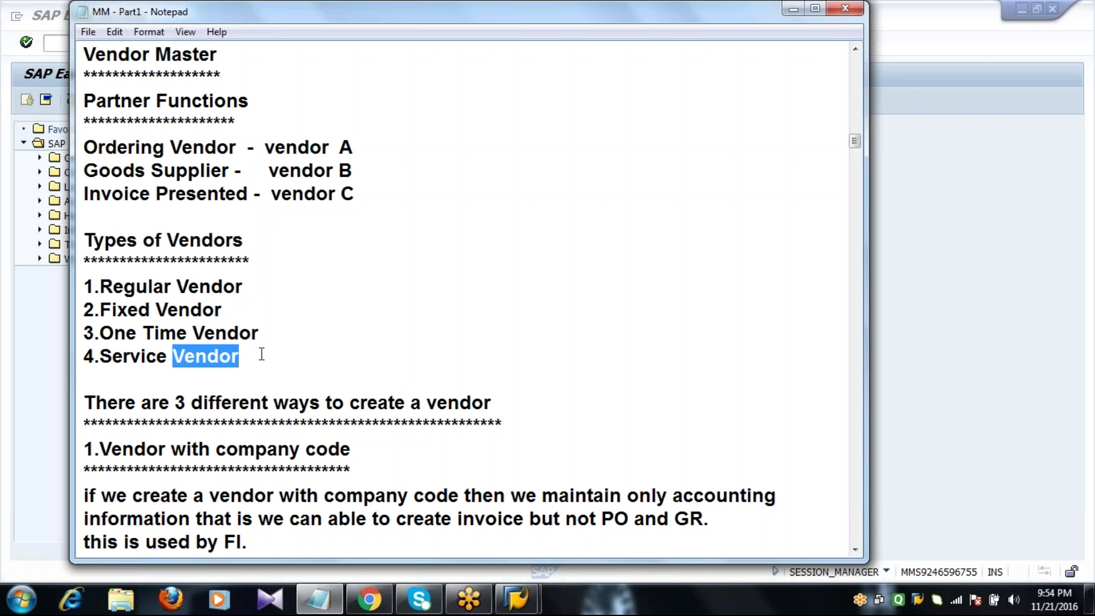
left_click(261, 354)
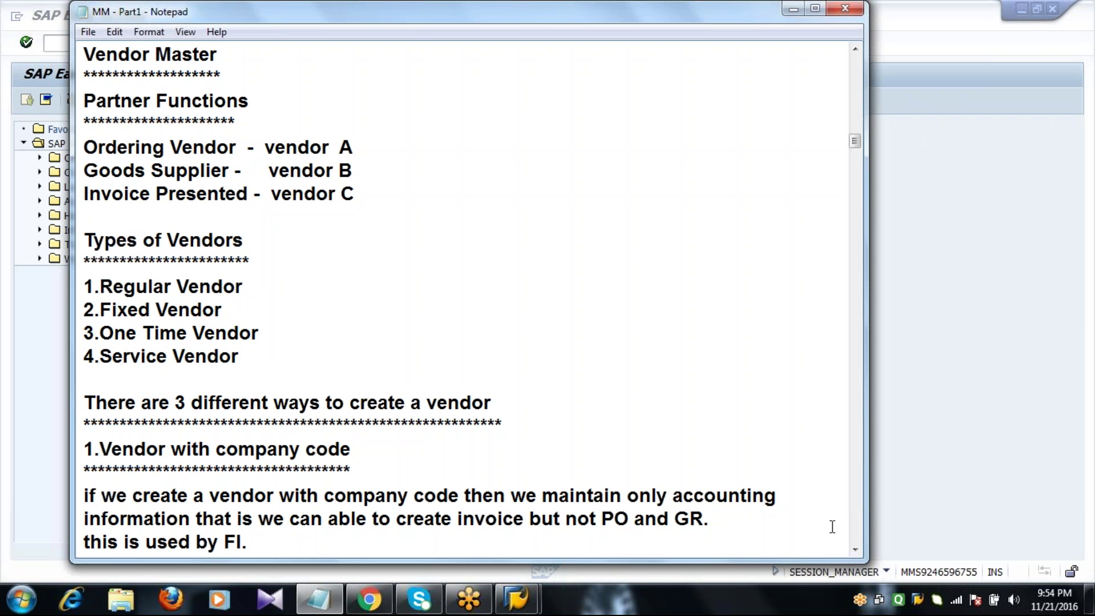
Read the notes on the ways to create a vendor, examining the company code method and its FK01, FK02 and FK03 transactions.
left_click(855, 550)
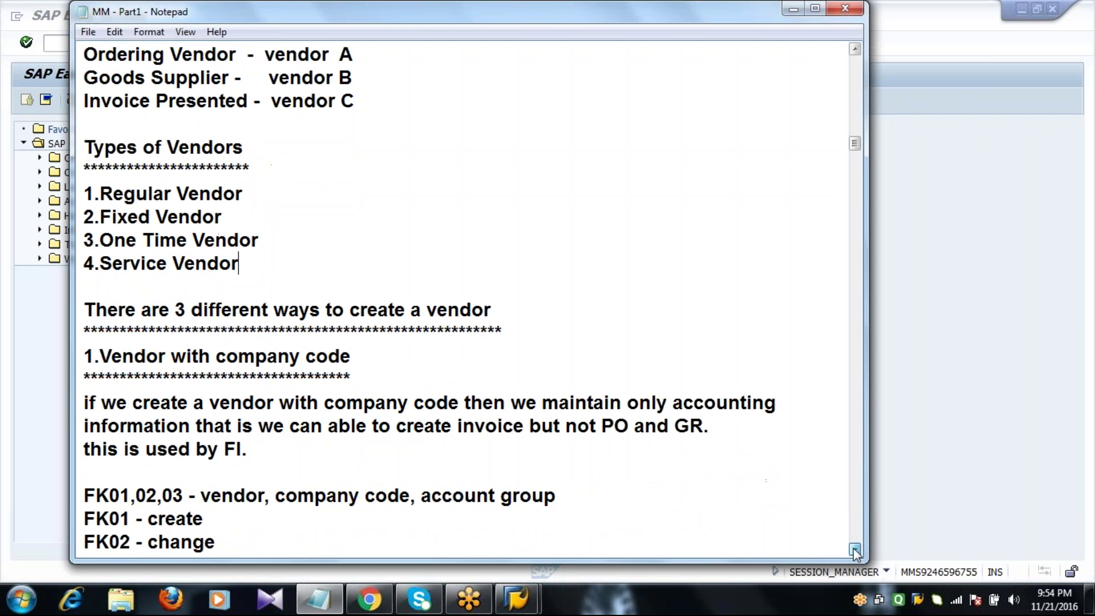
left_click(855, 550)
left_click(855, 550)
left_click(855, 549)
left_click(855, 549)
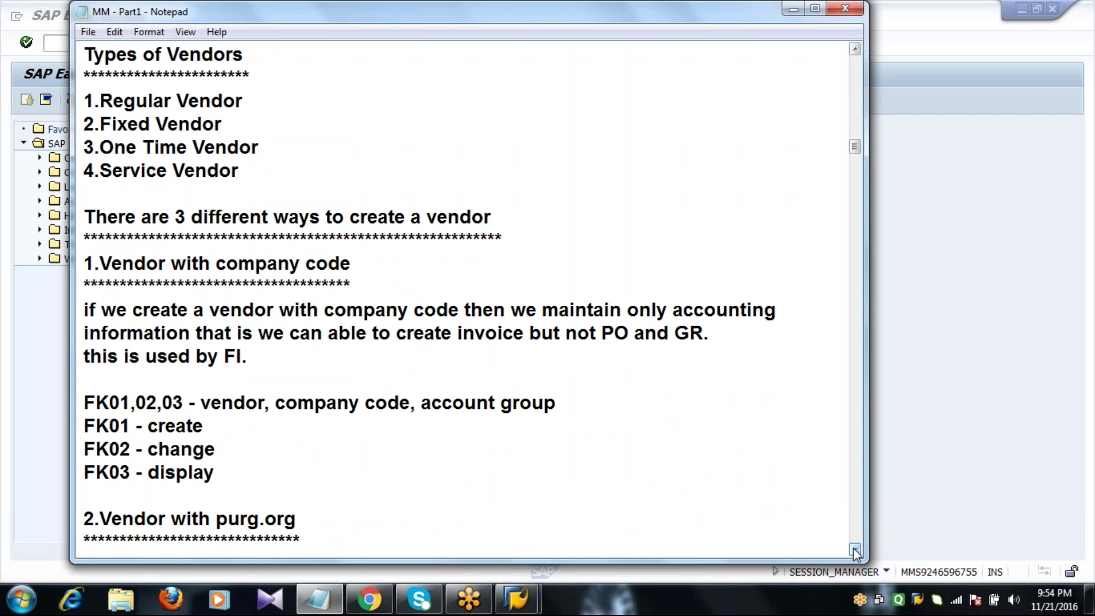
left_click(855, 549)
left_click(855, 550)
left_click(856, 549)
left_click(855, 550)
left_click(855, 549)
left_click(855, 549)
left_click(855, 549)
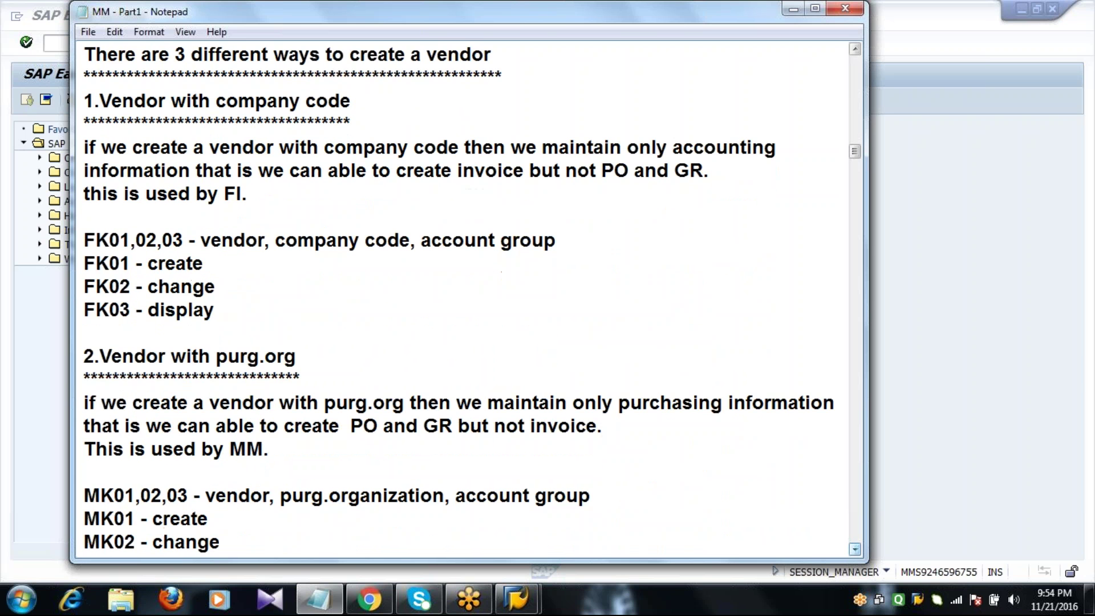
left_click(563, 74)
double_click(394, 122)
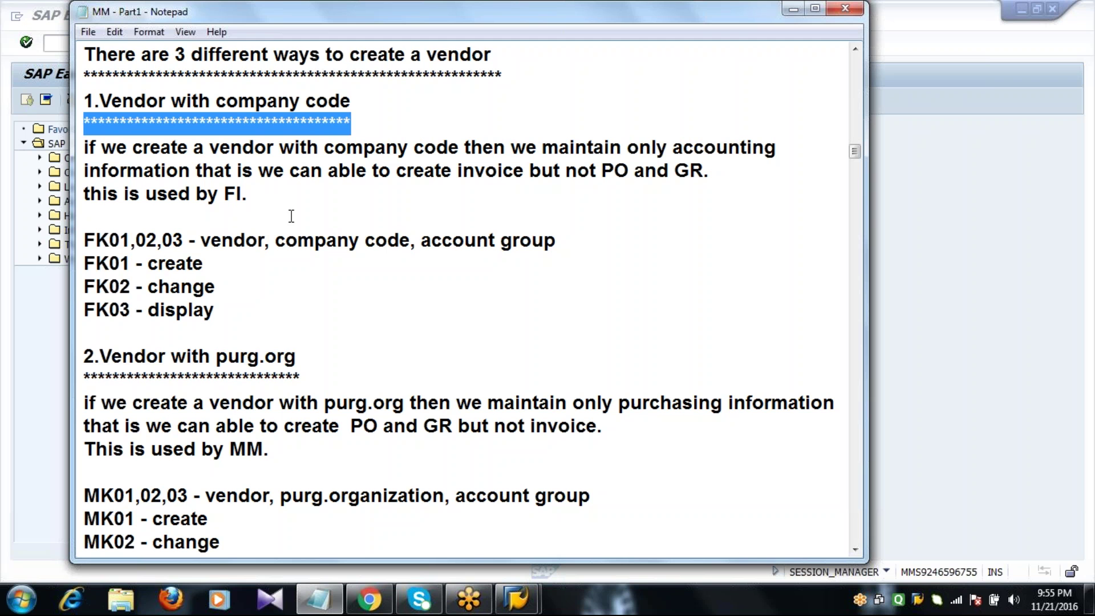
double_click(259, 197)
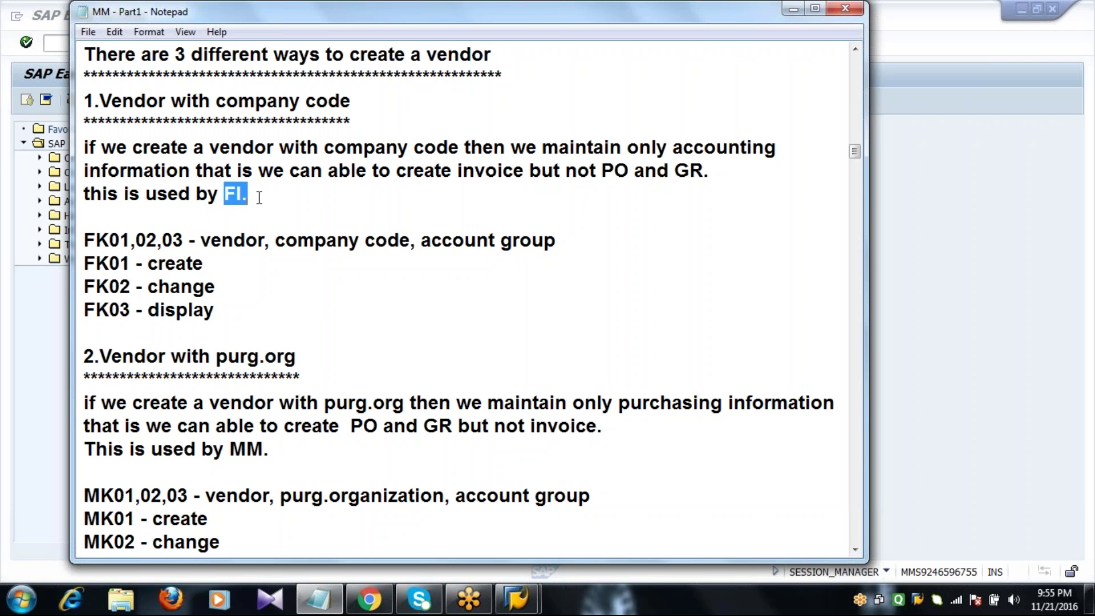
left_click(259, 197)
left_click(132, 310)
double_click(182, 241)
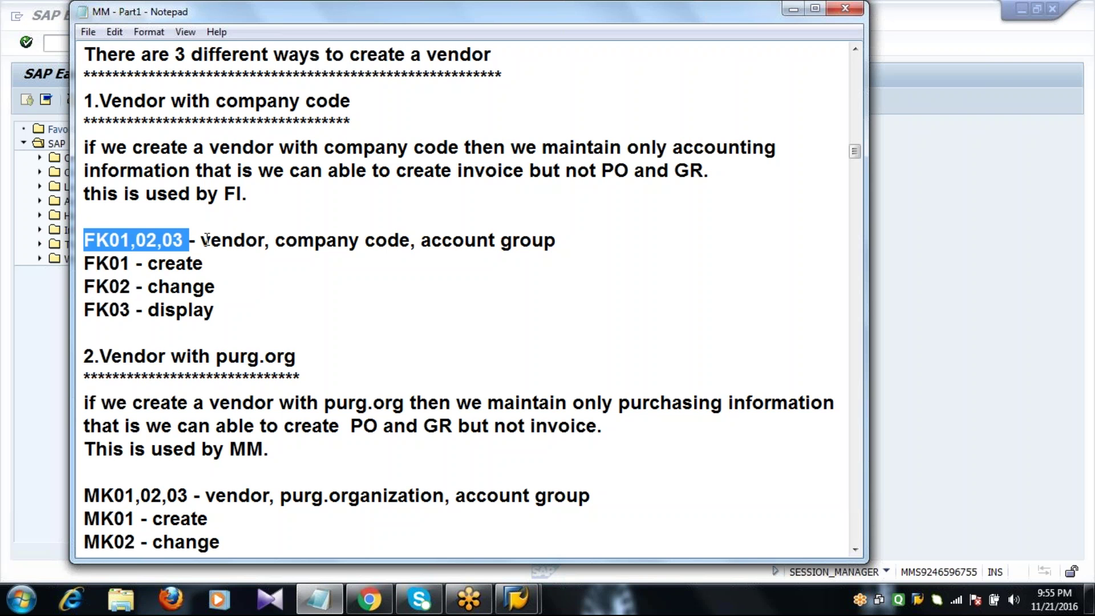
left_click(205, 240)
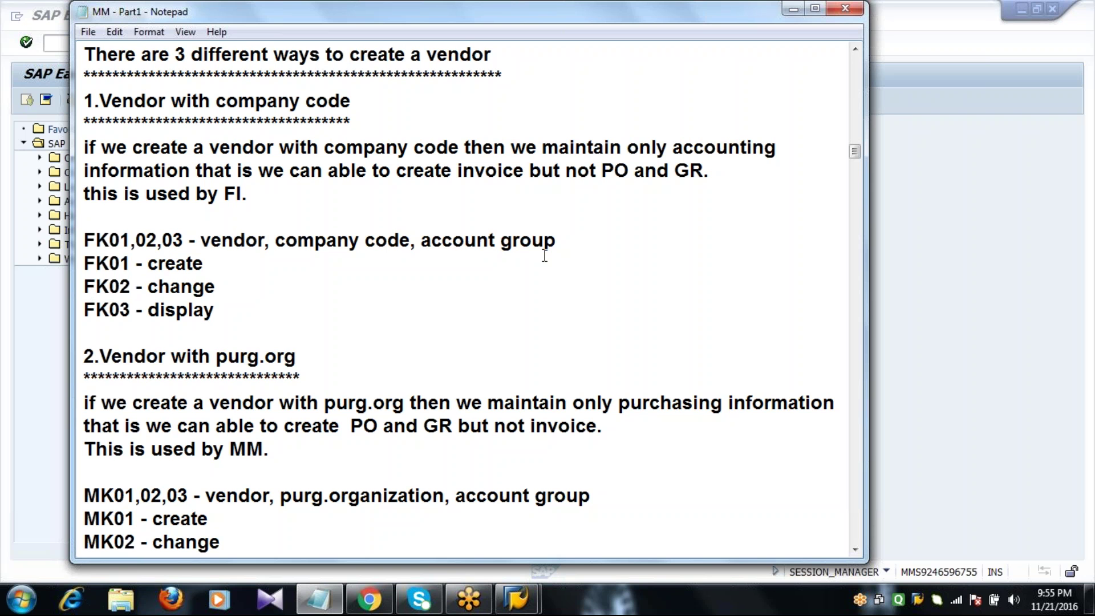
Switch to SAP, run transaction FK01 to view the Create Vendor initial screen, and return to SAP Easy Access.
left_click(38, 38)
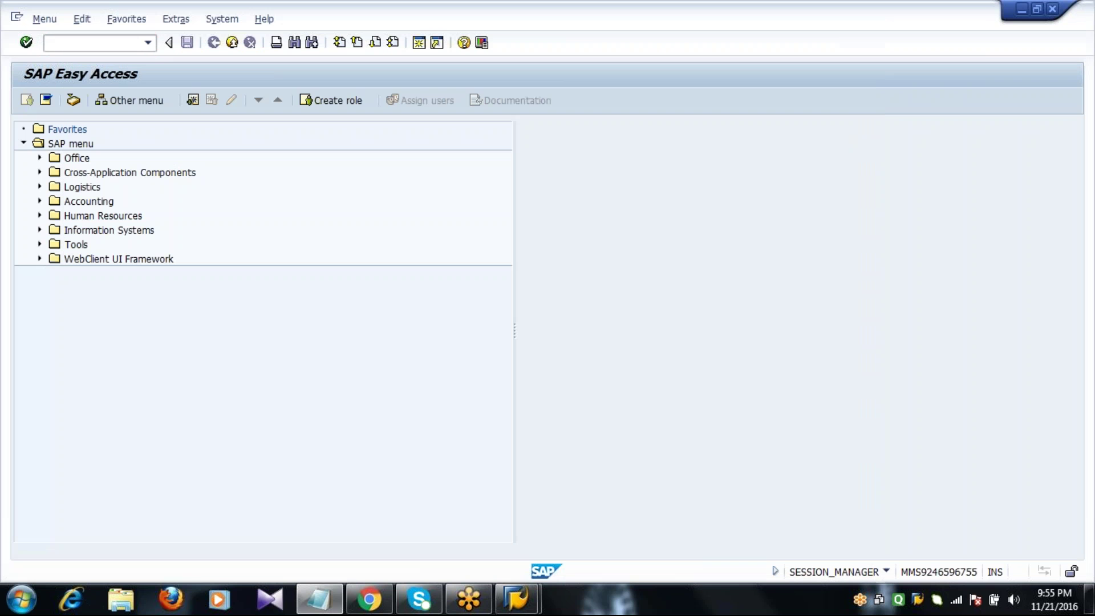
type("fk01")
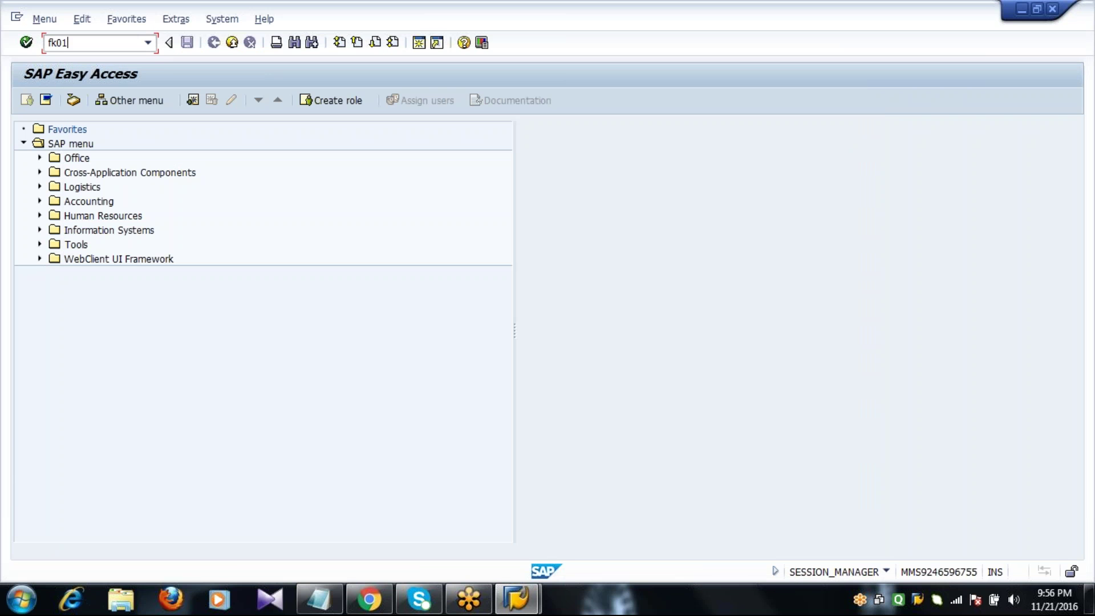
key("Return")
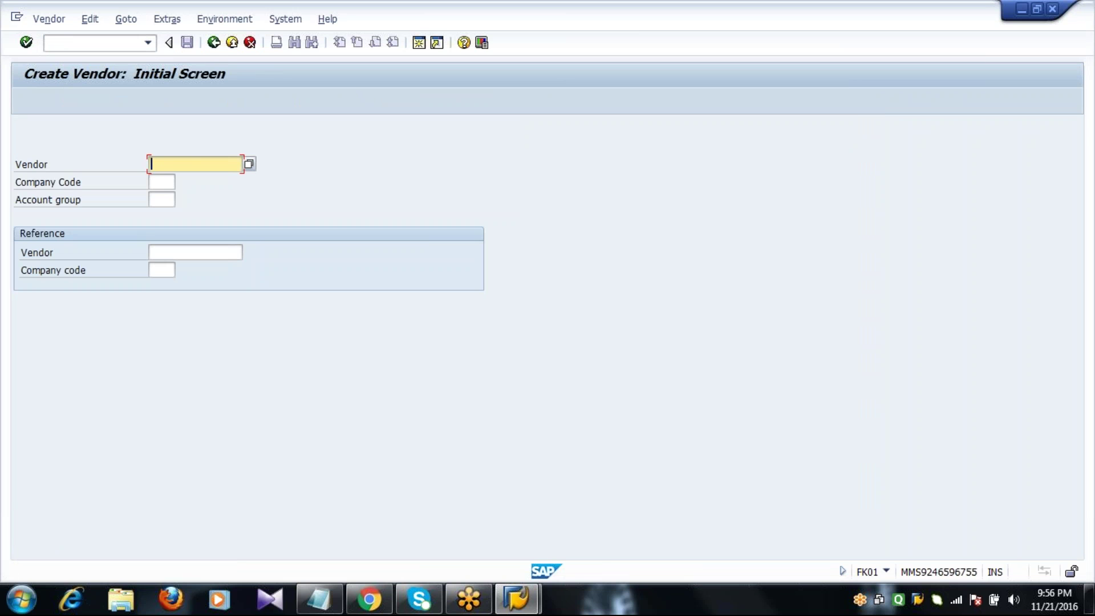
left_click(213, 43)
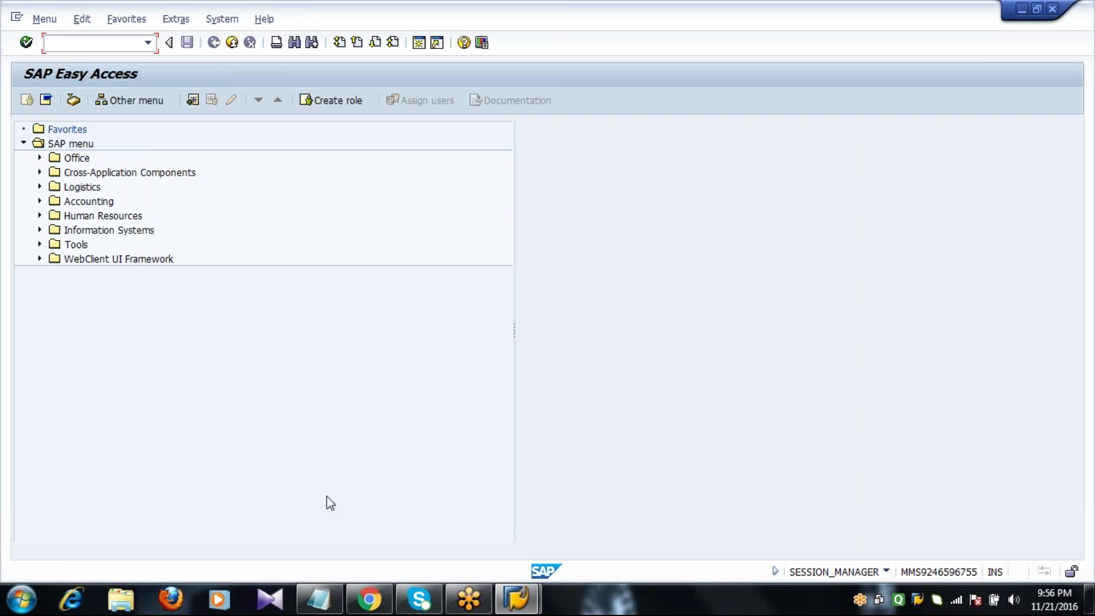
Switch back to the Notepad notes and read the vendor with purchasing organization section and its MK01, MK02 and MK03 transactions.
left_click(319, 599)
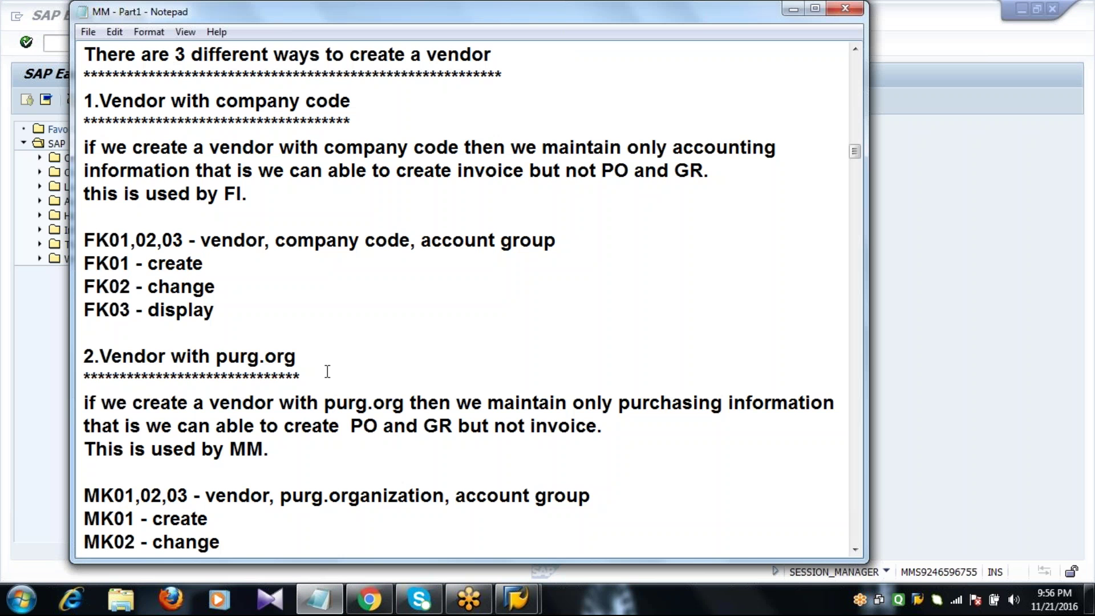
double_click(327, 370)
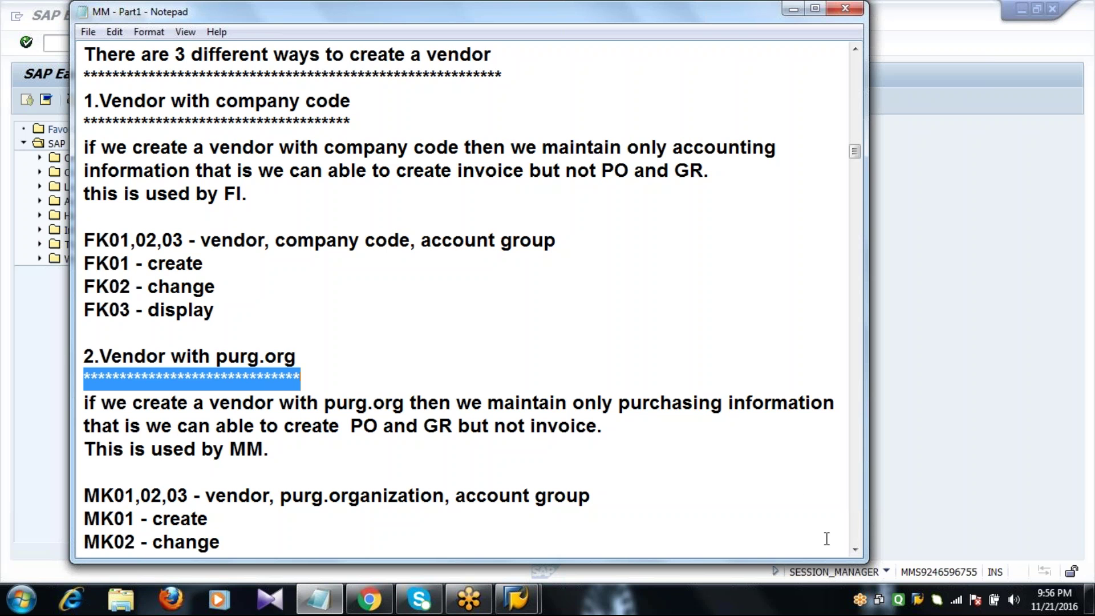
scroll(855, 551, "down", 8)
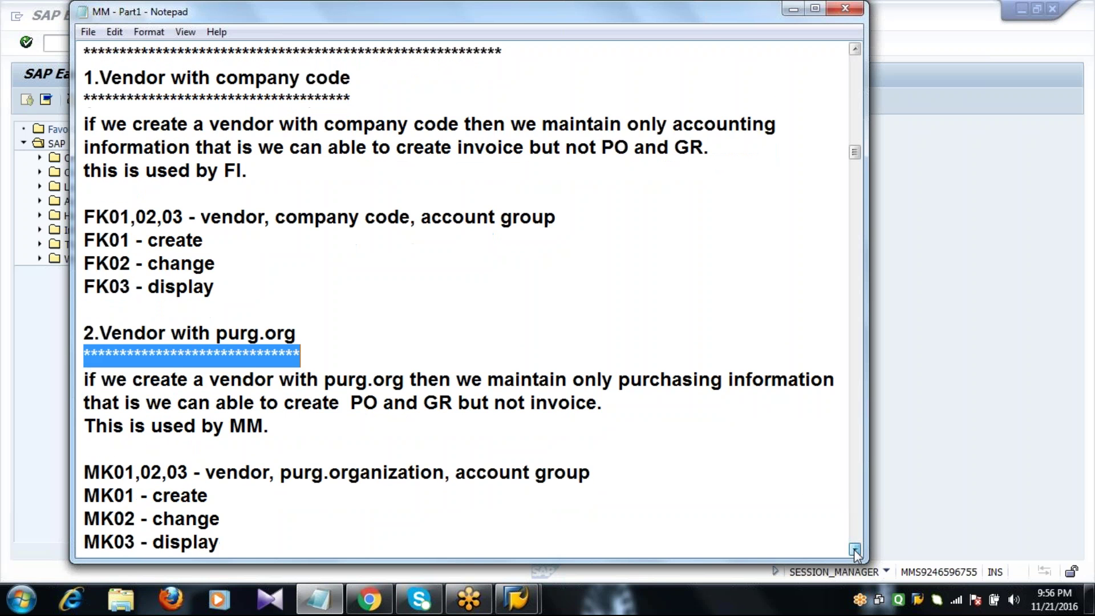
scroll(855, 551, "down", 5)
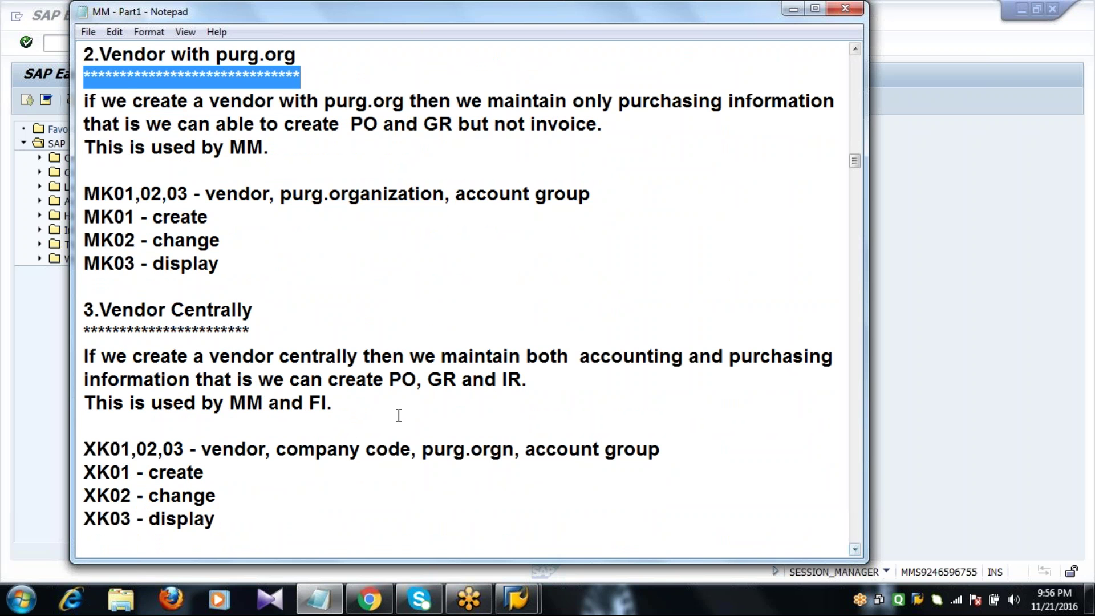
left_click(272, 144)
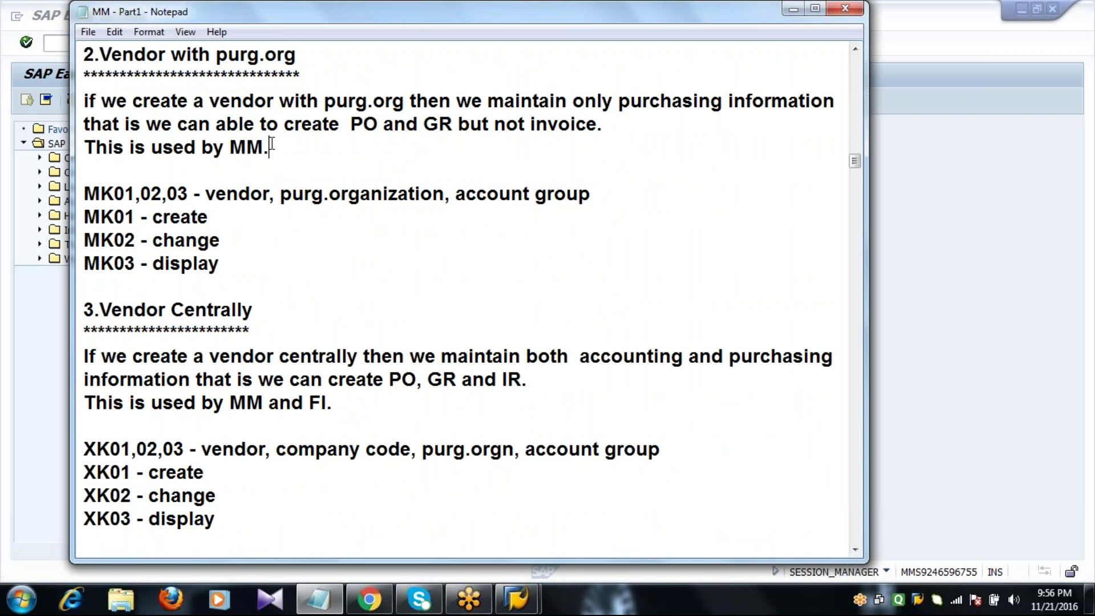
double_click(190, 193)
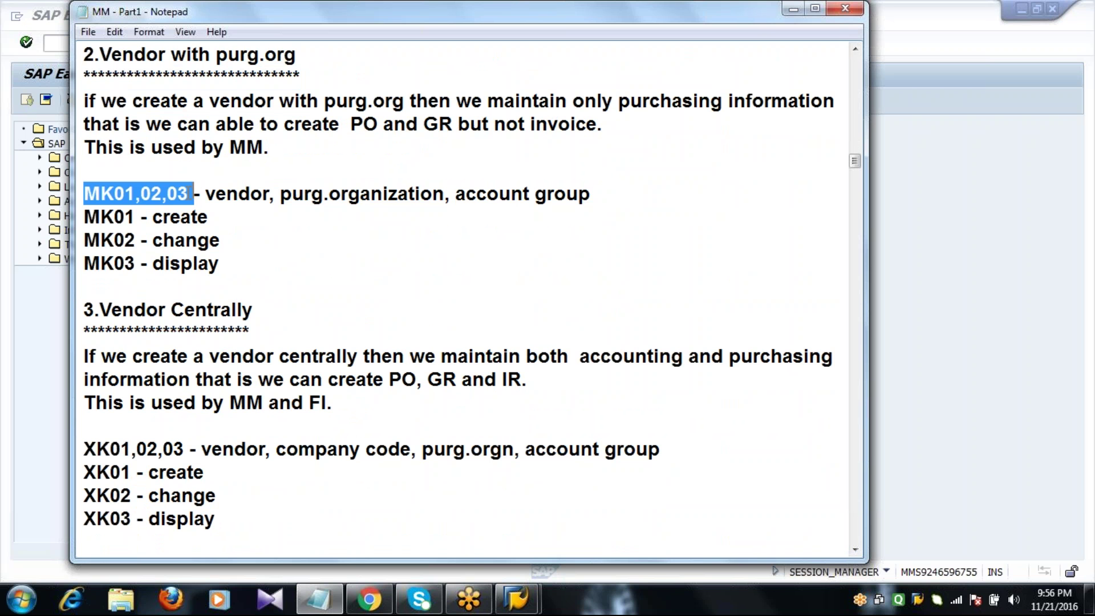
left_click(207, 218)
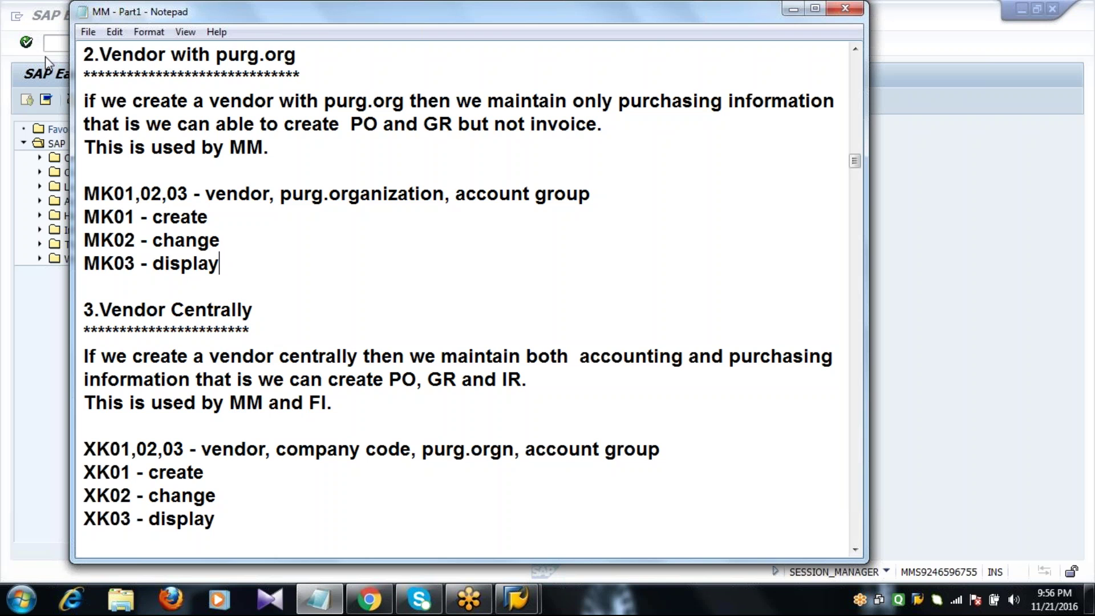
In SAP, run transaction MK01, inspect the purchasing organization and account group fields, and return to SAP Easy Access.
left_click(56, 42)
type("MK01")
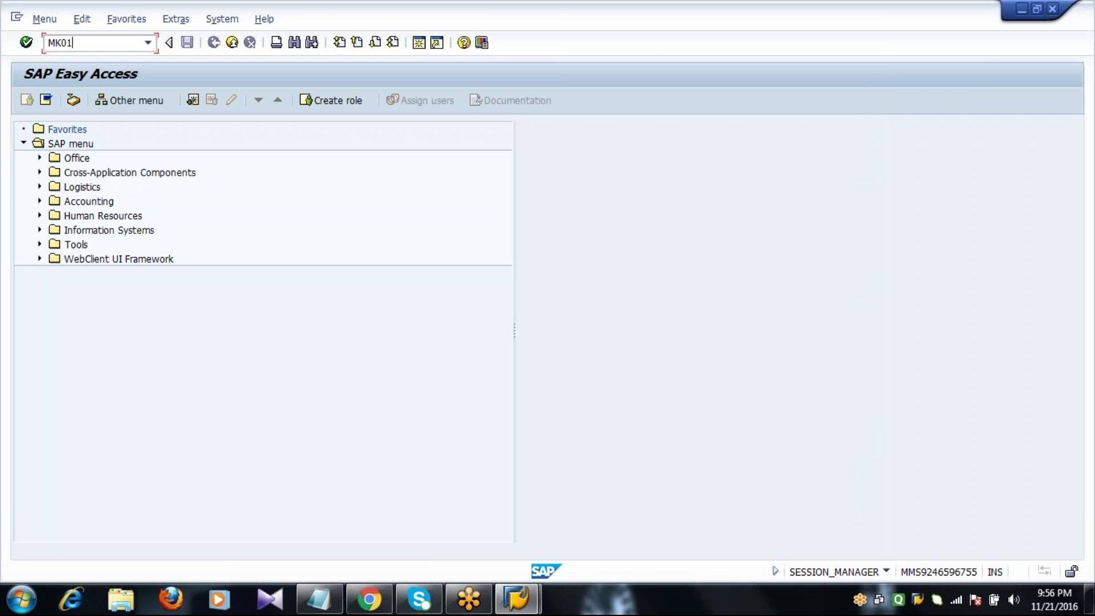
key("Return")
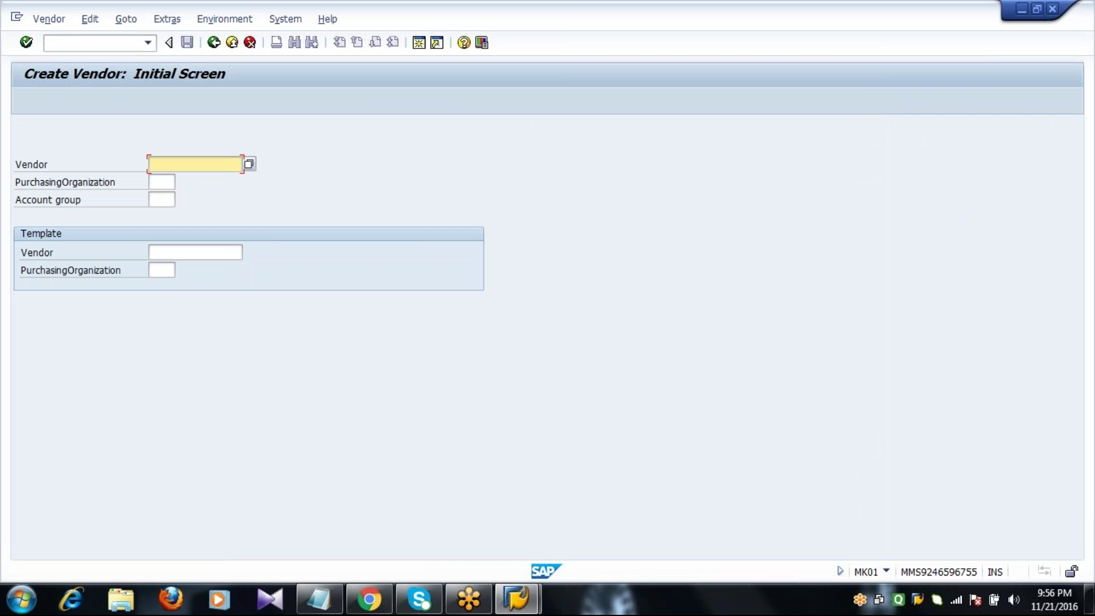
left_click(162, 181)
left_click(161, 200)
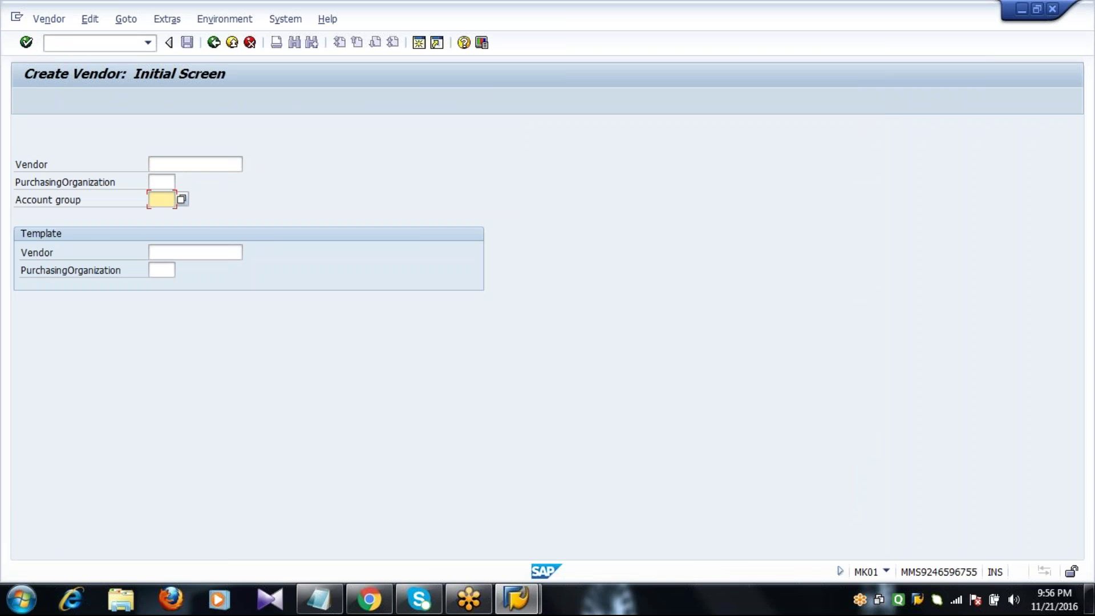
key("F3")
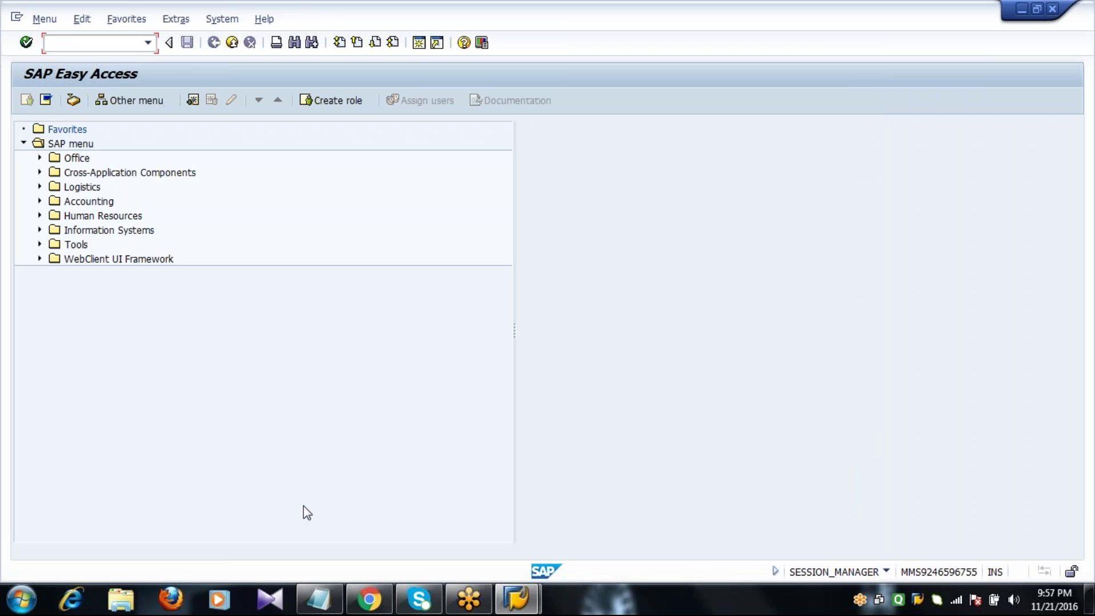
Return to the Notepad notes and examine the Vendor Centrally section.
left_click(320, 599)
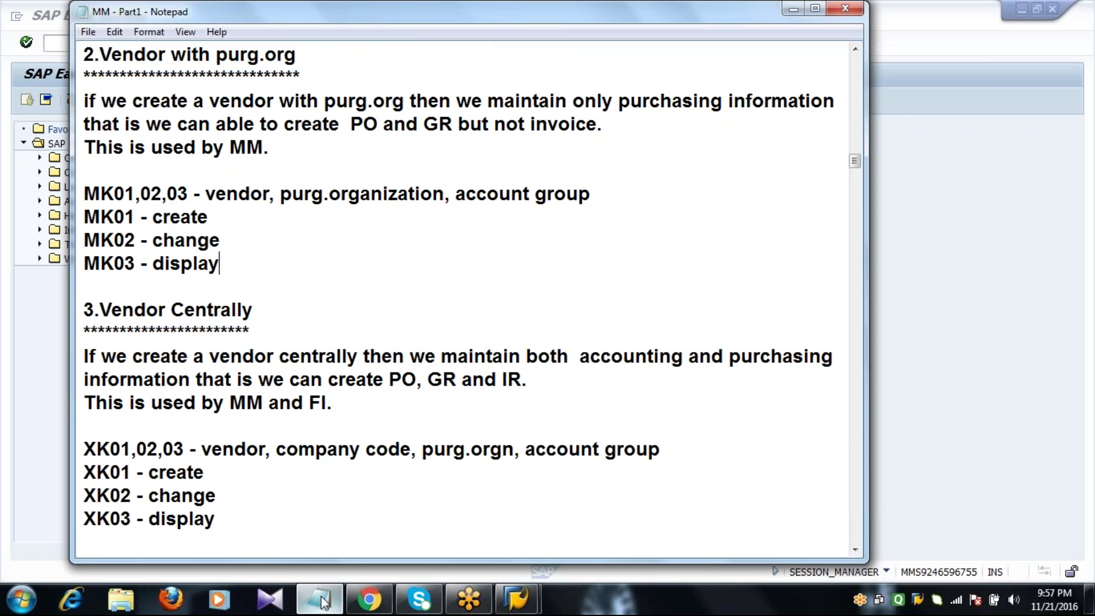
double_click(282, 325)
left_click(281, 325)
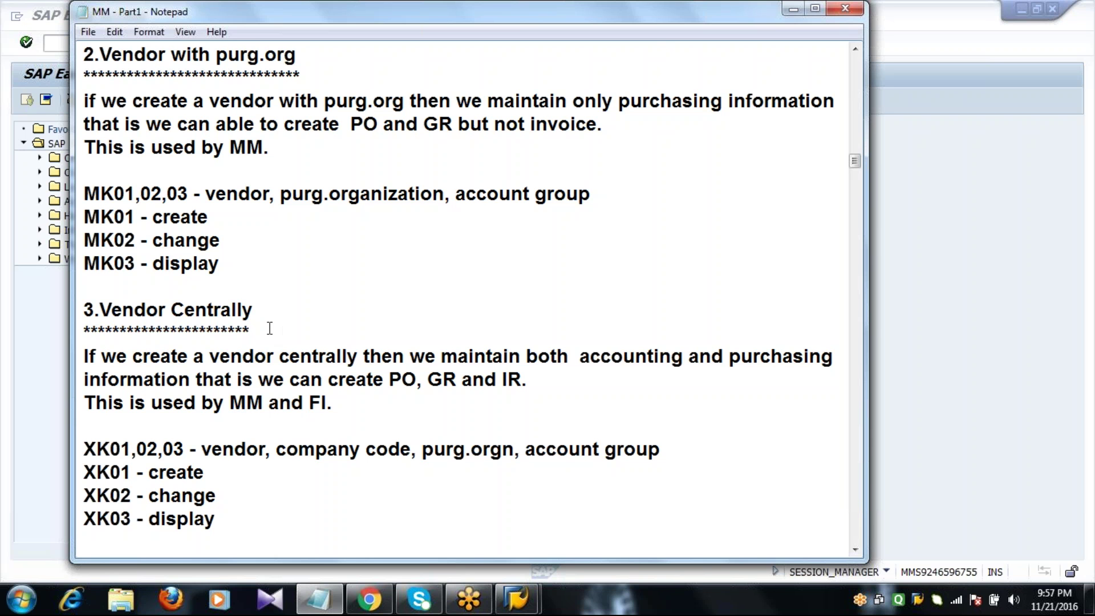
Read the Vendor Centrally notes, focusing on XK01,02,03 and their vendor, company code, purchasing organization and account group fields.
double_click(270, 328)
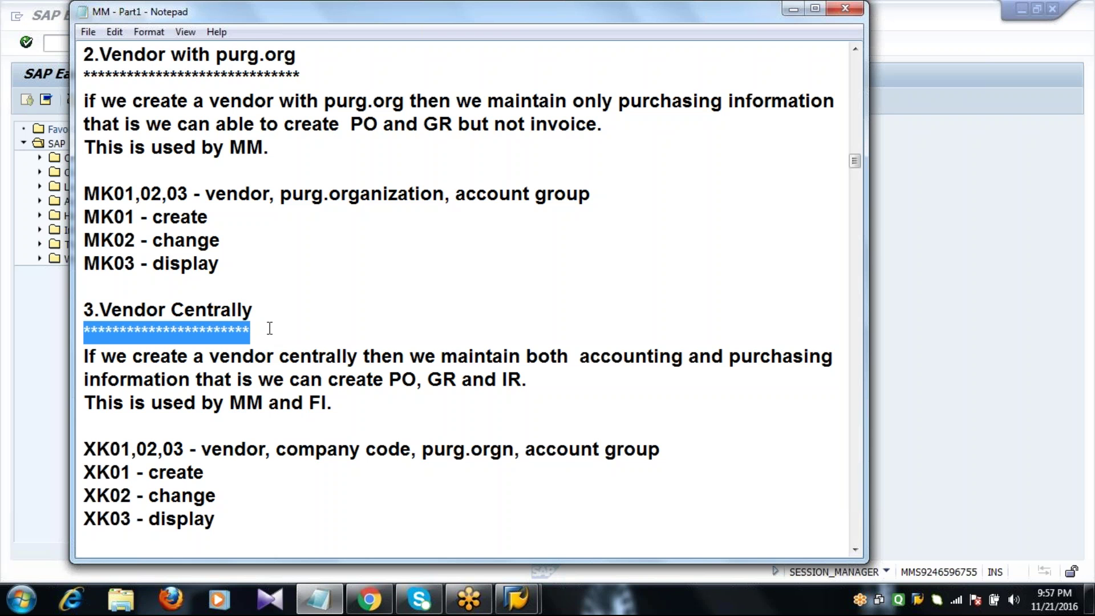
double_click(187, 451)
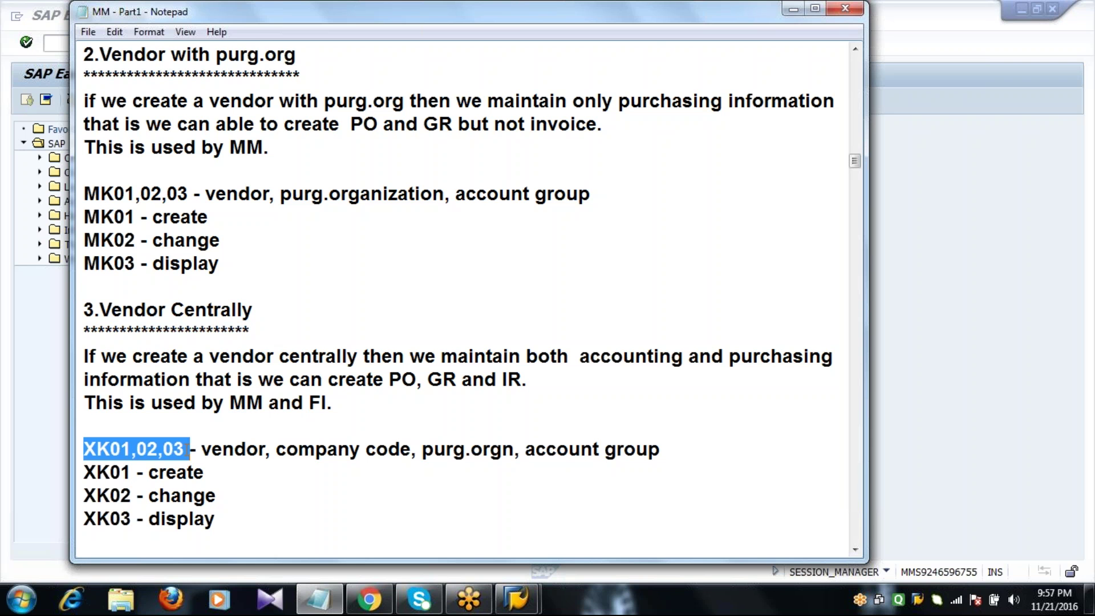
left_click(231, 445)
left_click(329, 449)
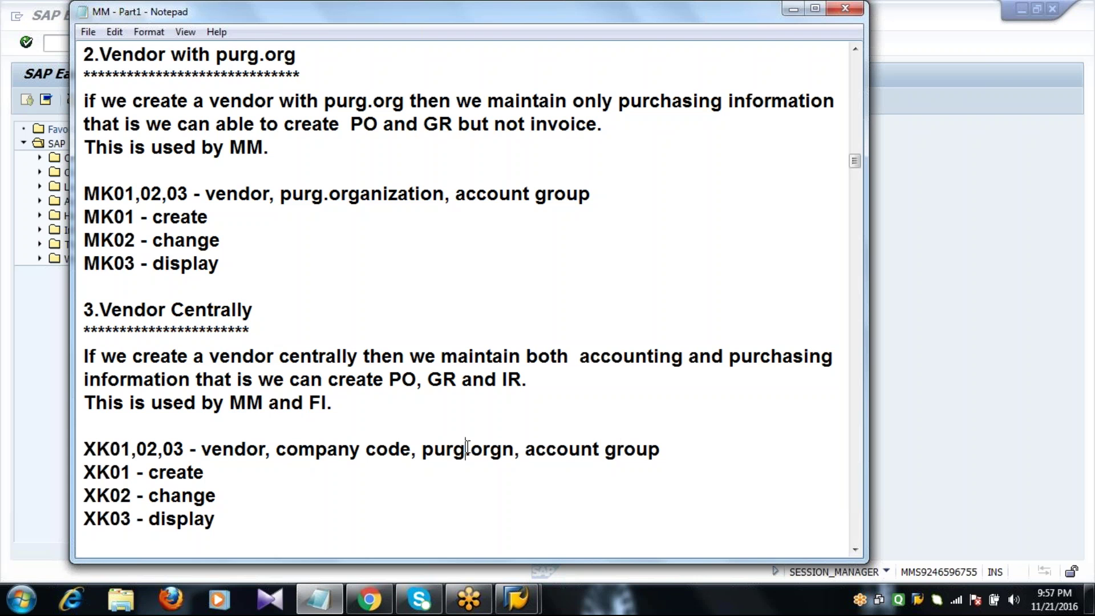
left_click(616, 447)
In SAP, run transaction XK01, inspect the company code, purchasing organization and account group fields, and return to SAP Easy Access.
left_click(62, 70)
type("XK01")
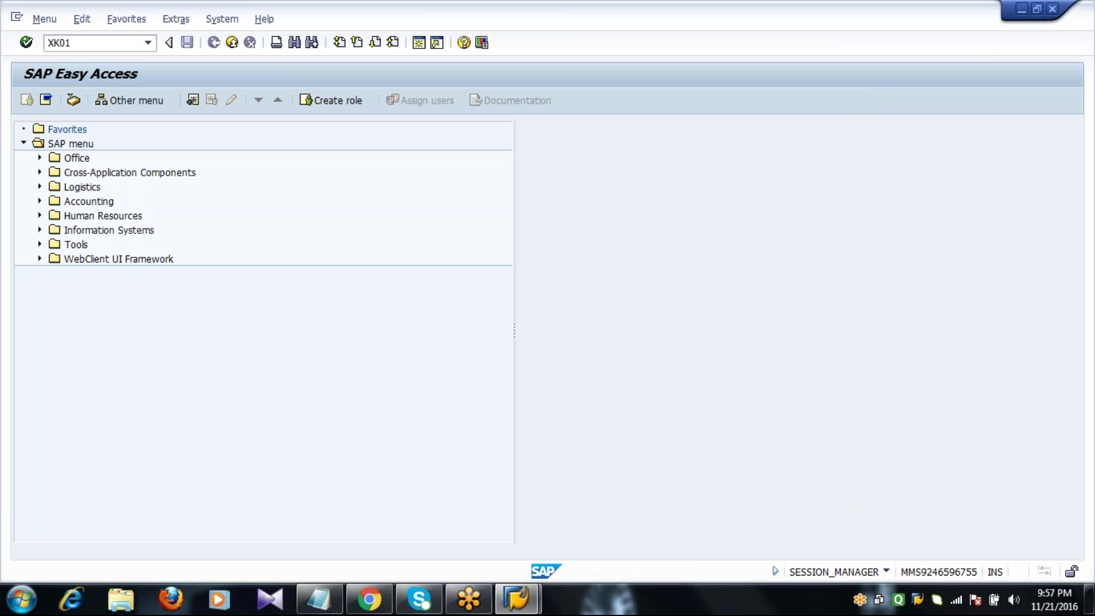
key("Return")
left_click(161, 182)
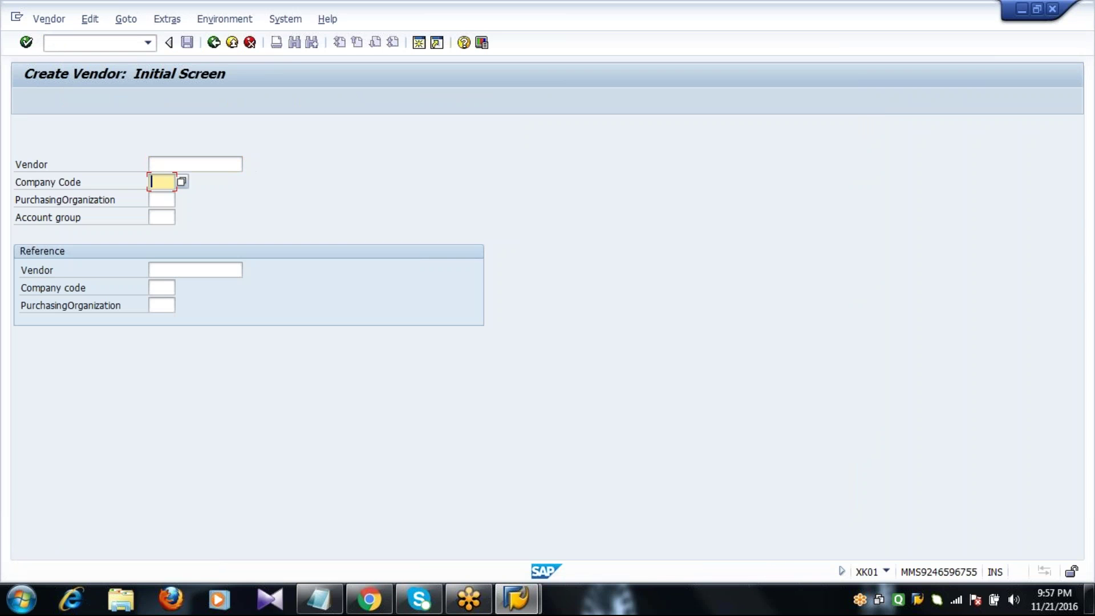
left_click(162, 199)
left_click(162, 217)
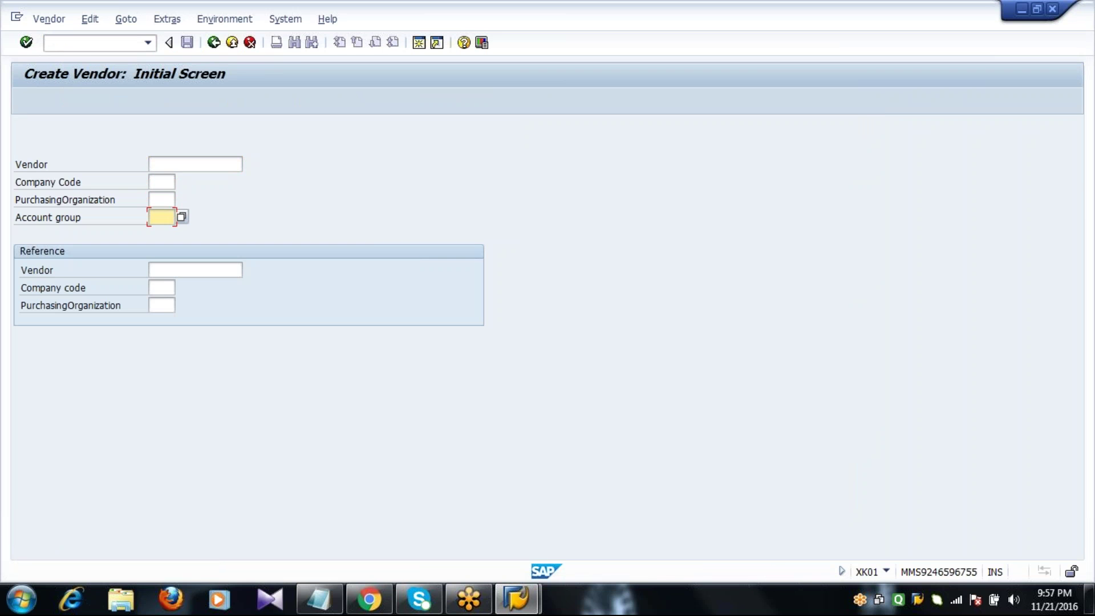
key("F3")
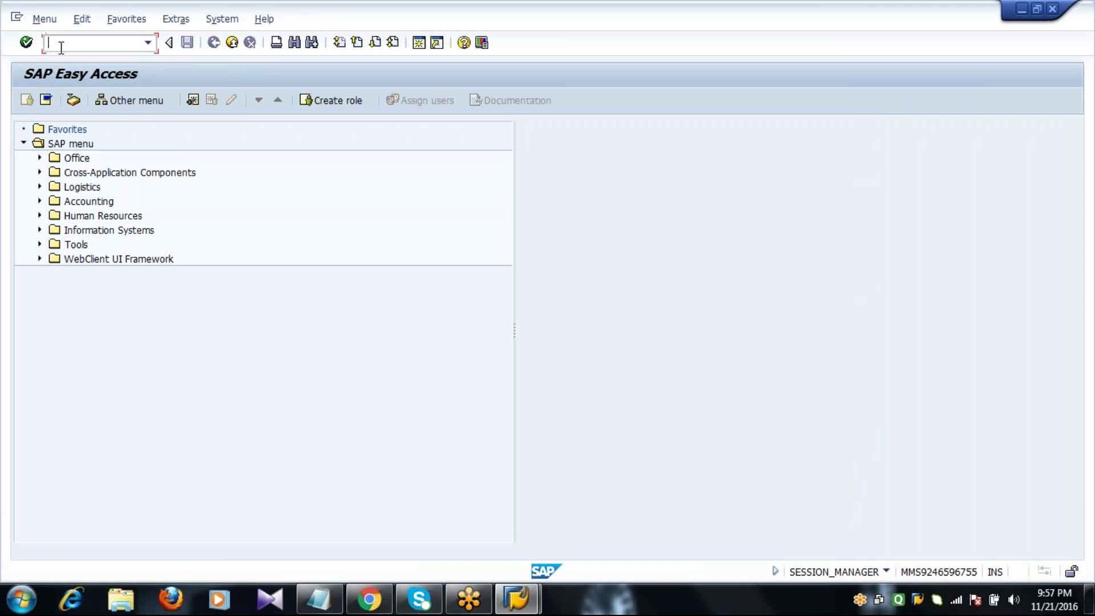
Return to the Notepad notes and read the Configuration Settings path for vendor account groups and number ranges.
left_click(321, 599)
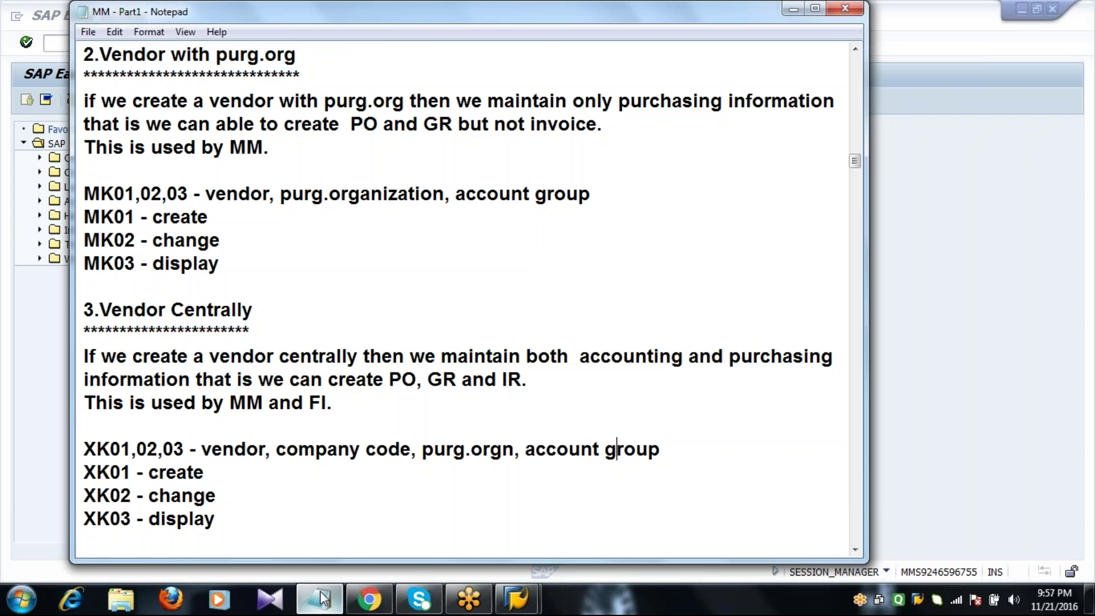
left_click(855, 550)
left_click(855, 550)
left_click(855, 550)
left_click(855, 550)
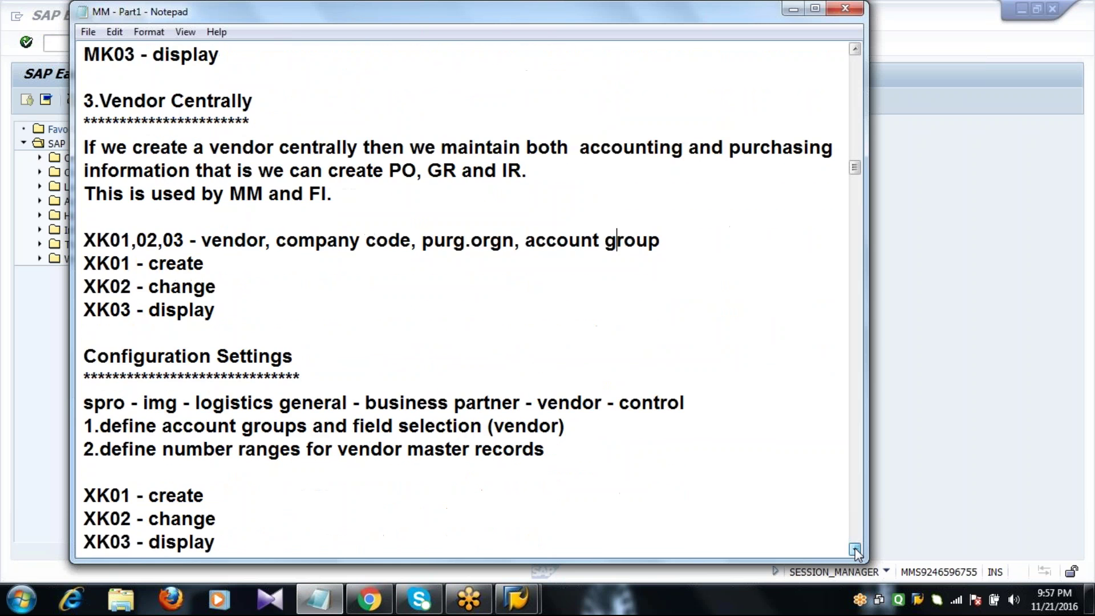
left_click(856, 550)
left_click(855, 550)
left_click(855, 550)
left_click(855, 550)
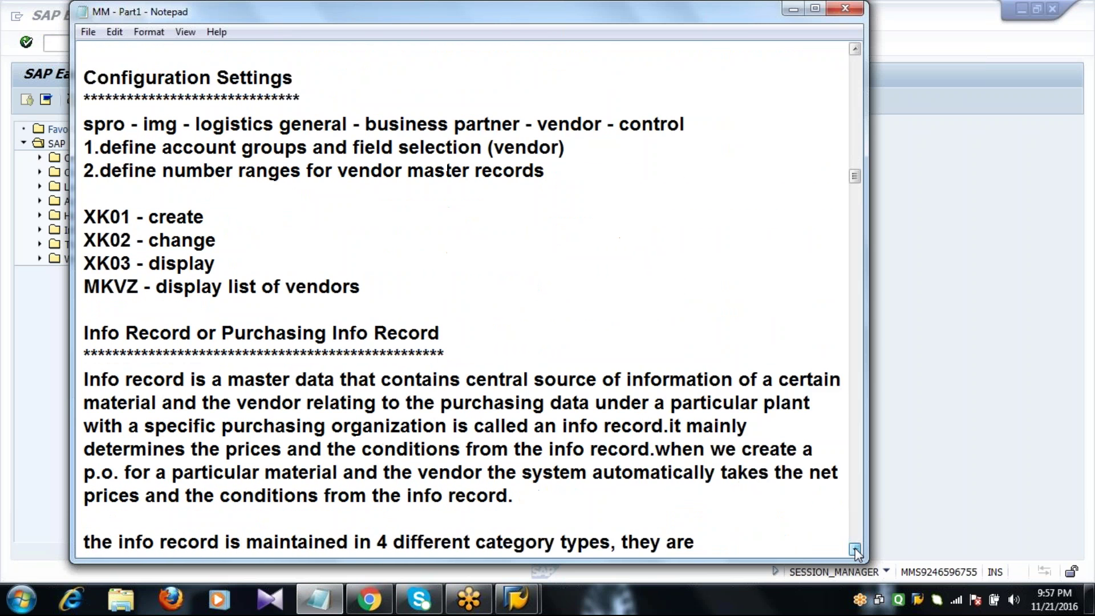
left_click(855, 550)
left_click(855, 550)
left_click(855, 550)
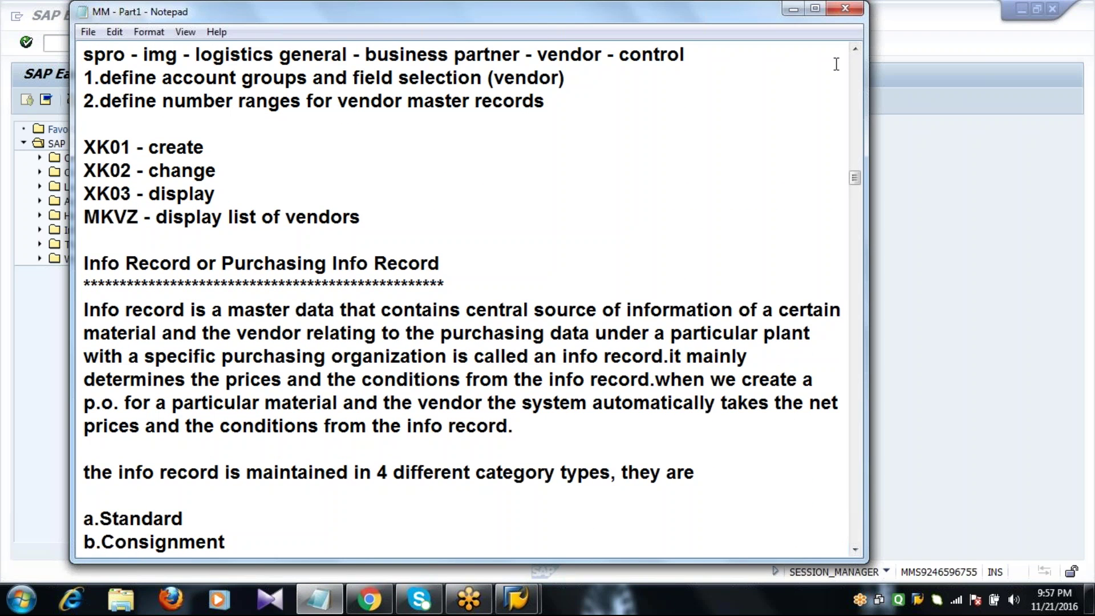
left_click(856, 49)
left_click(855, 49)
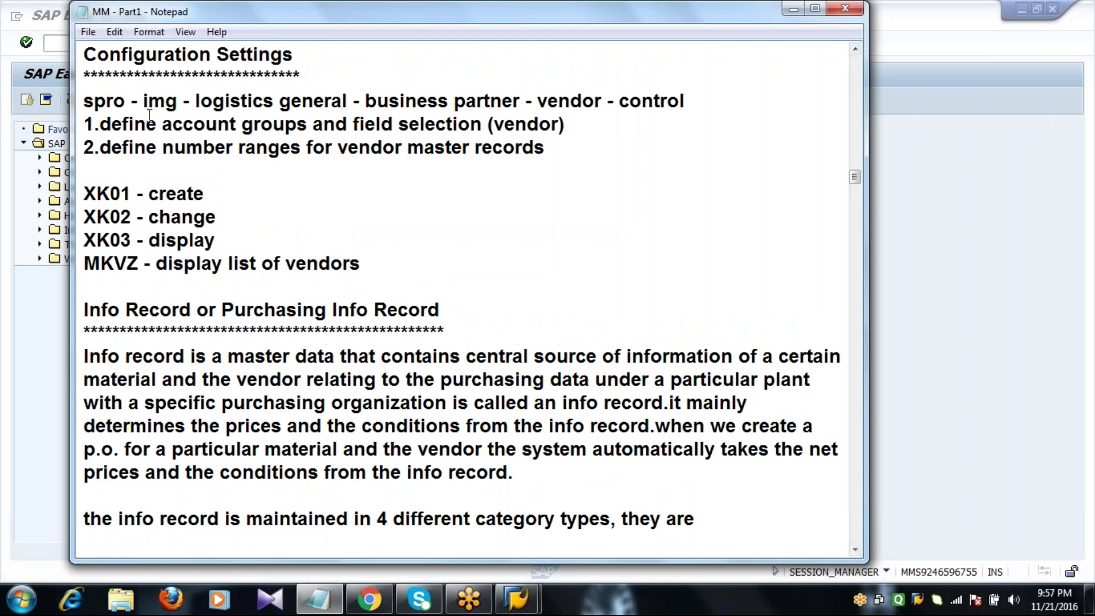
left_click(85, 104)
left_click_drag(86, 103, 616, 163)
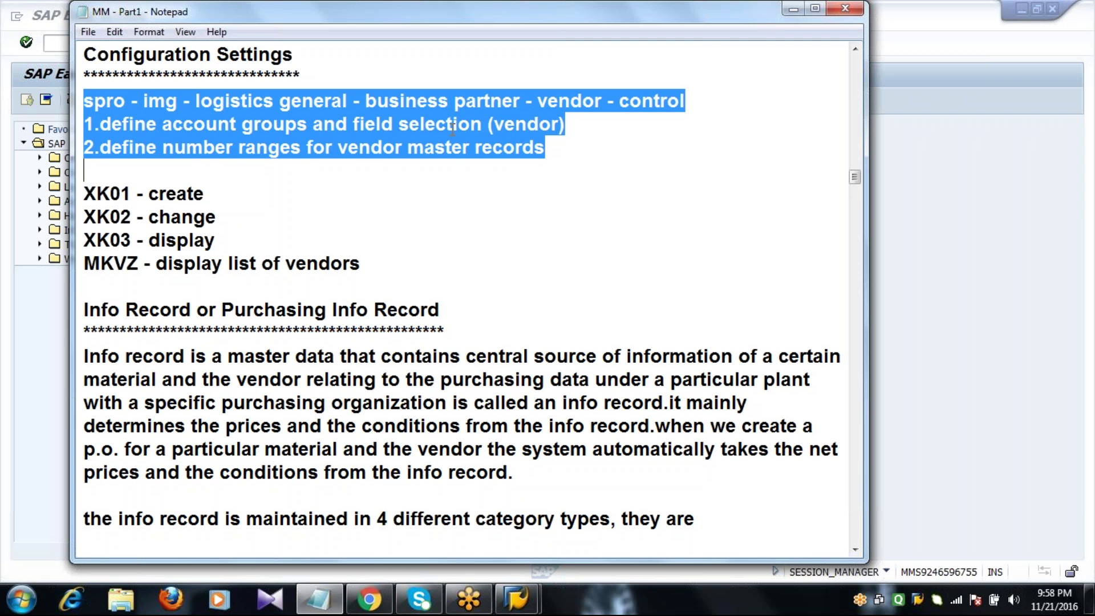
left_click(156, 126)
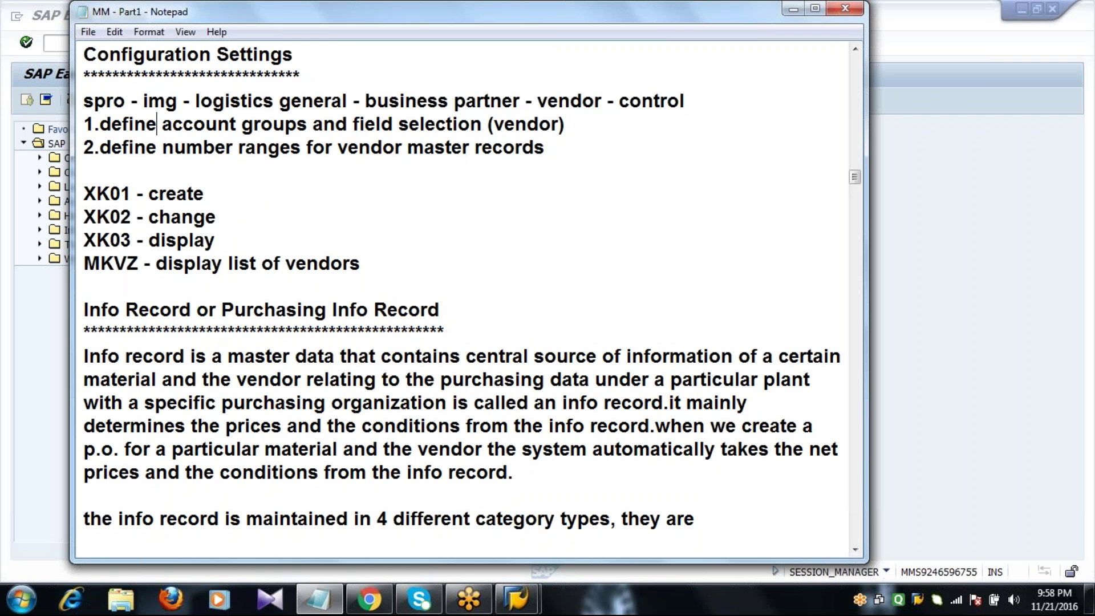
Switch to SAP, run transaction SPRO and display the SAP Reference IMG.
left_click(58, 45)
type("SPRO")
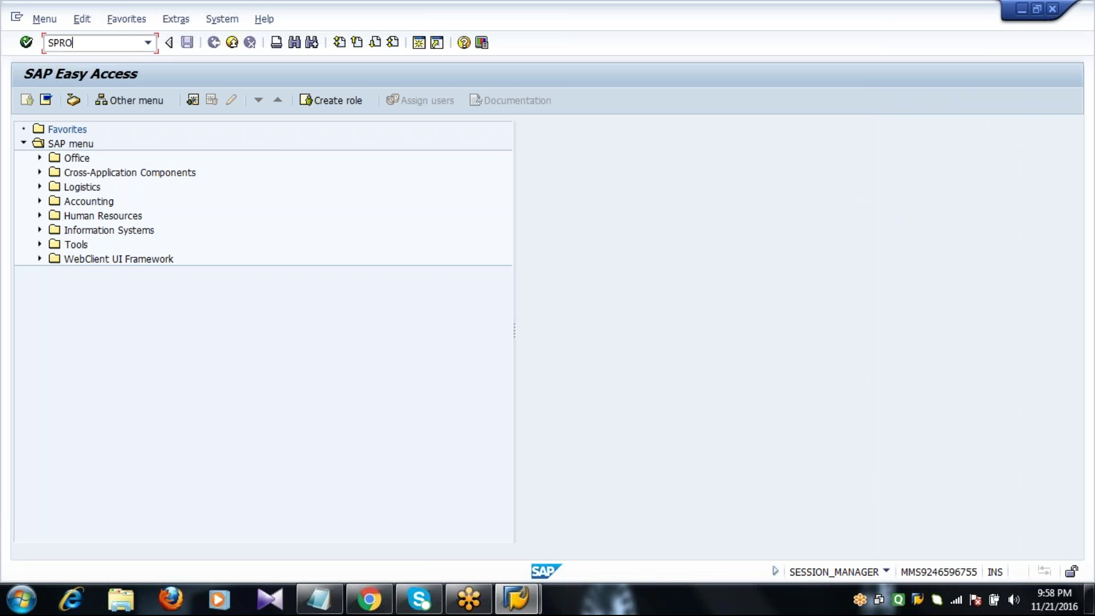
key("Return")
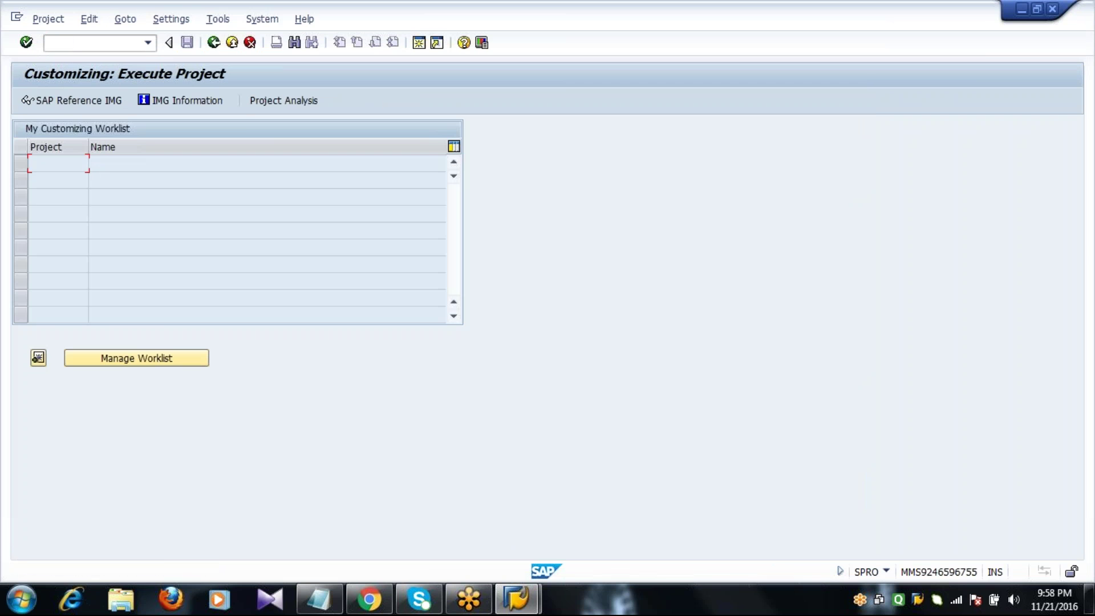
left_click(67, 102)
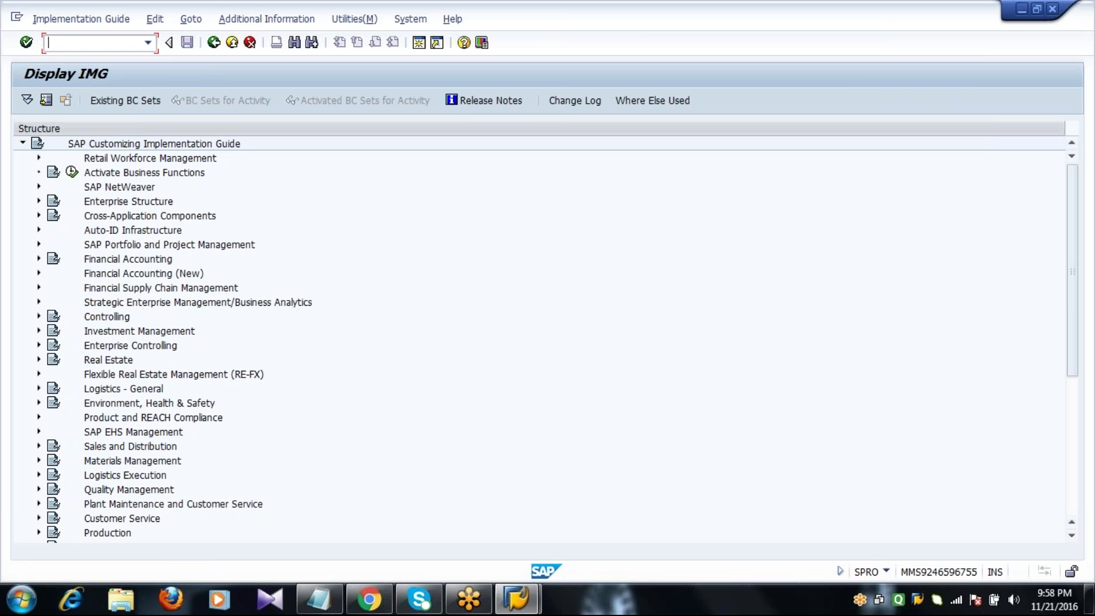
Expand the IMG structure through Logistics - General, Business Partner and Vendors down to the Control activities.
left_click(38, 388)
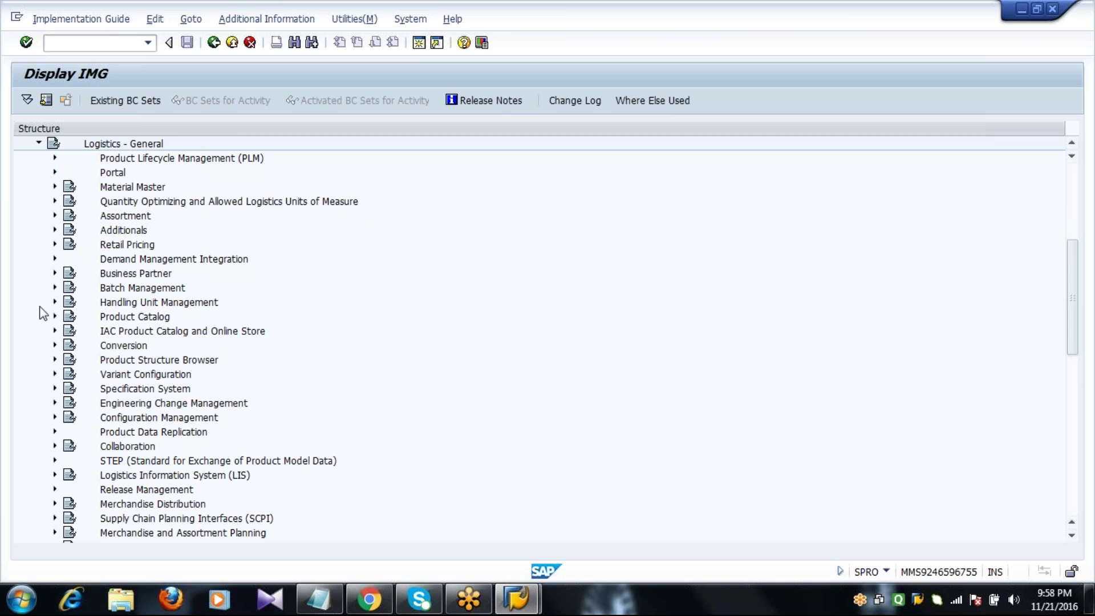
left_click(55, 273)
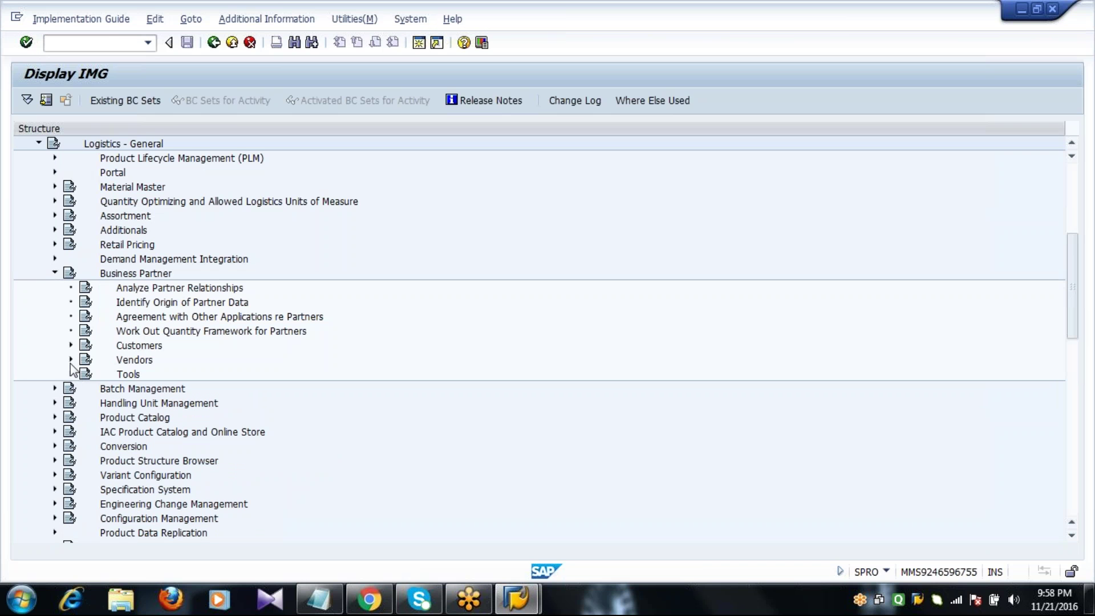
left_click(70, 361)
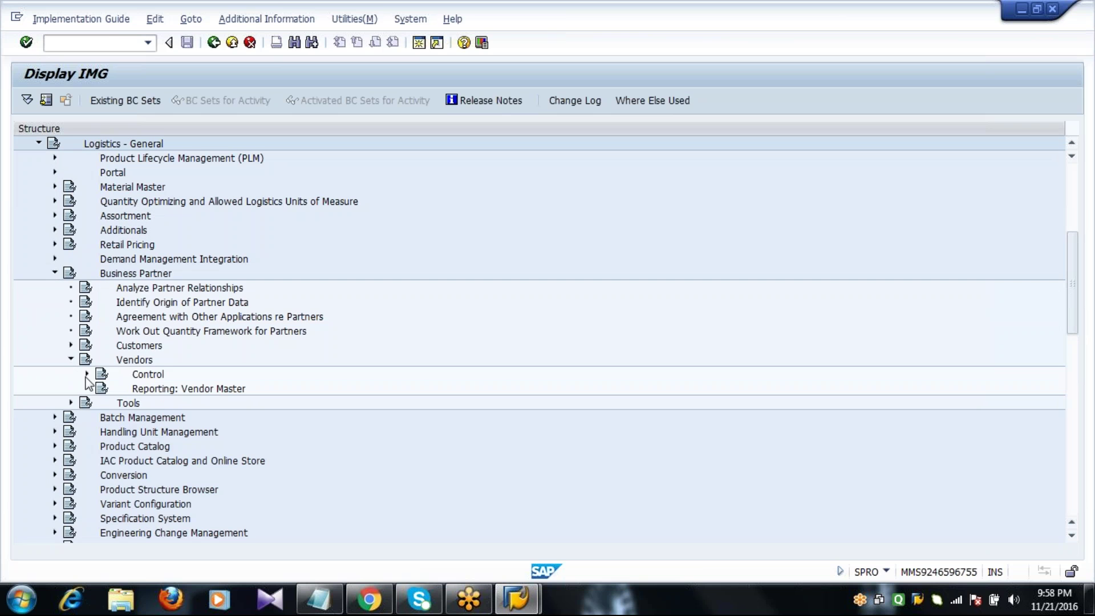
left_click(87, 374)
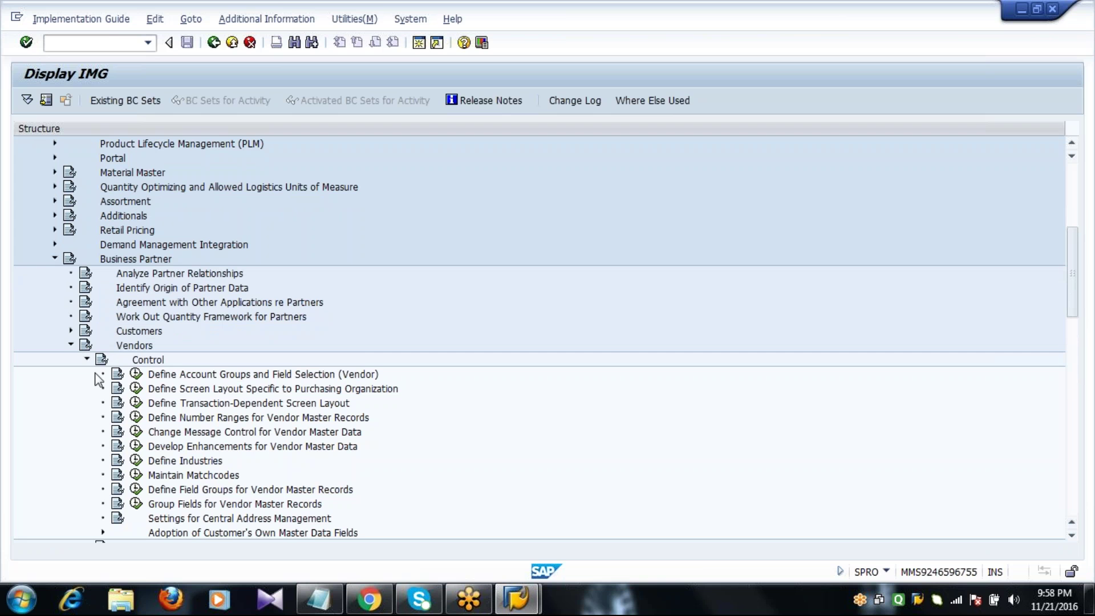
Open the Define Account Groups and Field Selection (Vendor) activity under Vendors > Control.
left_click(165, 376)
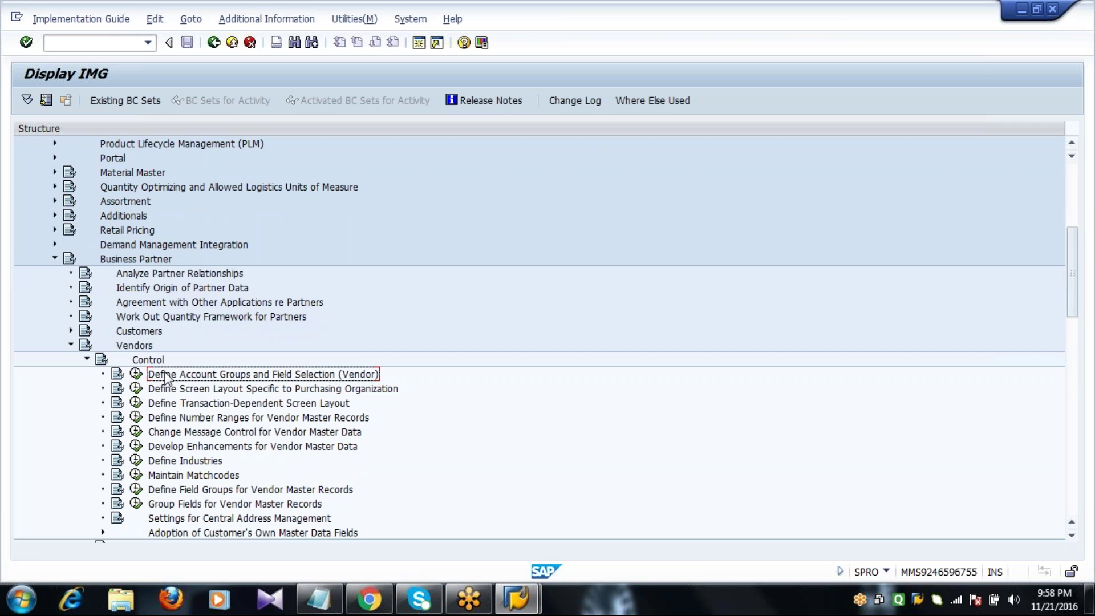
left_click(1072, 540)
left_click(1072, 539)
left_click(1072, 539)
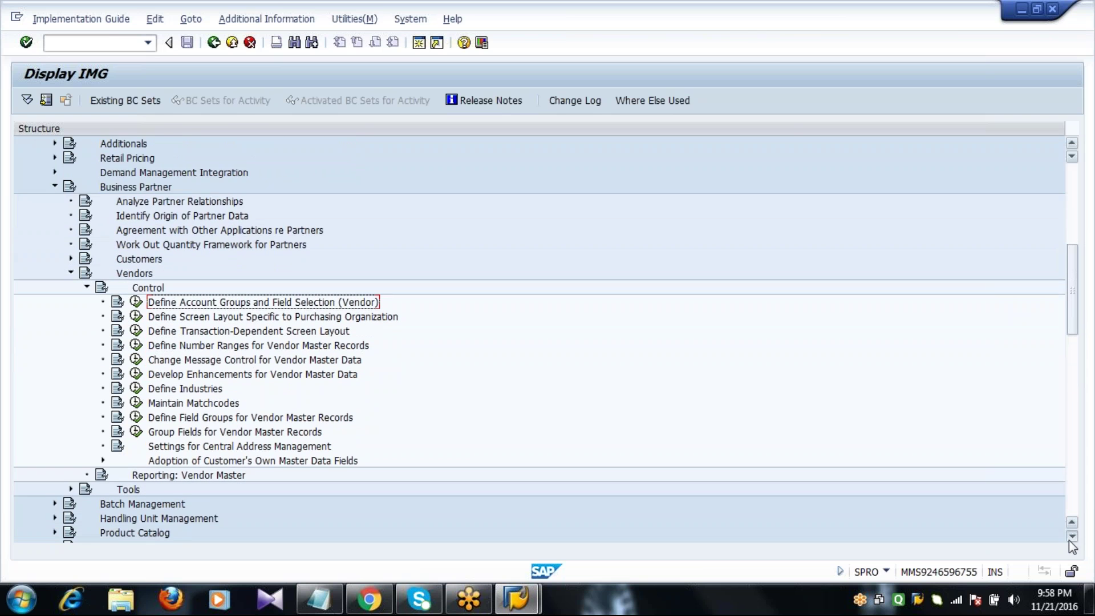
left_click(1072, 539)
left_click(1072, 539)
left_click(1072, 539)
left_click(1072, 539)
left_click(1072, 539)
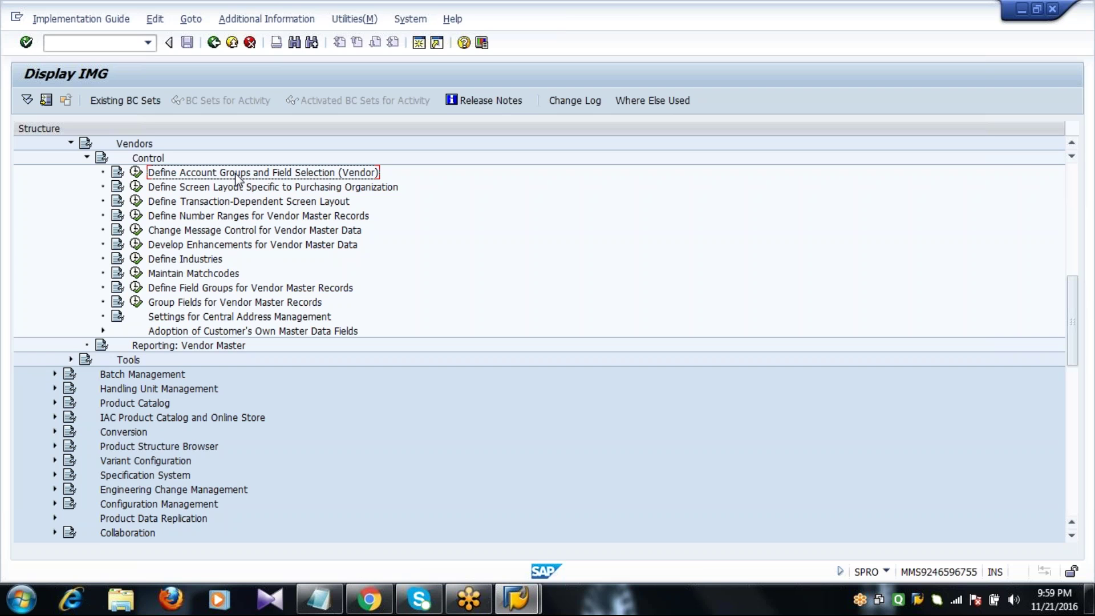
left_click(135, 172)
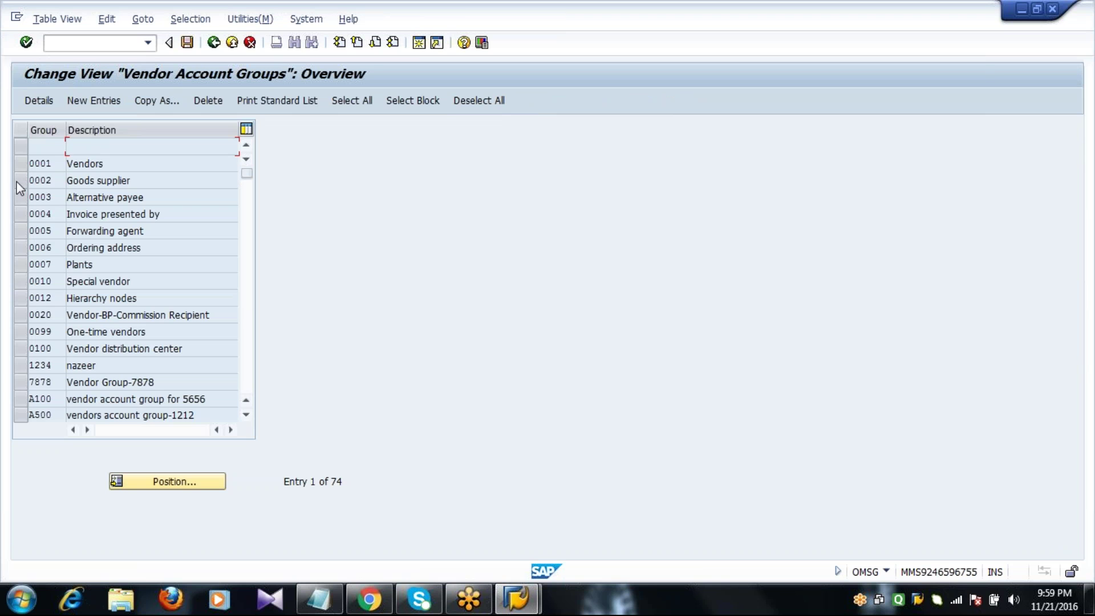
Start a copy of the Goods supplier account group 0002 and set the new account group to 2001.
left_click(19, 184)
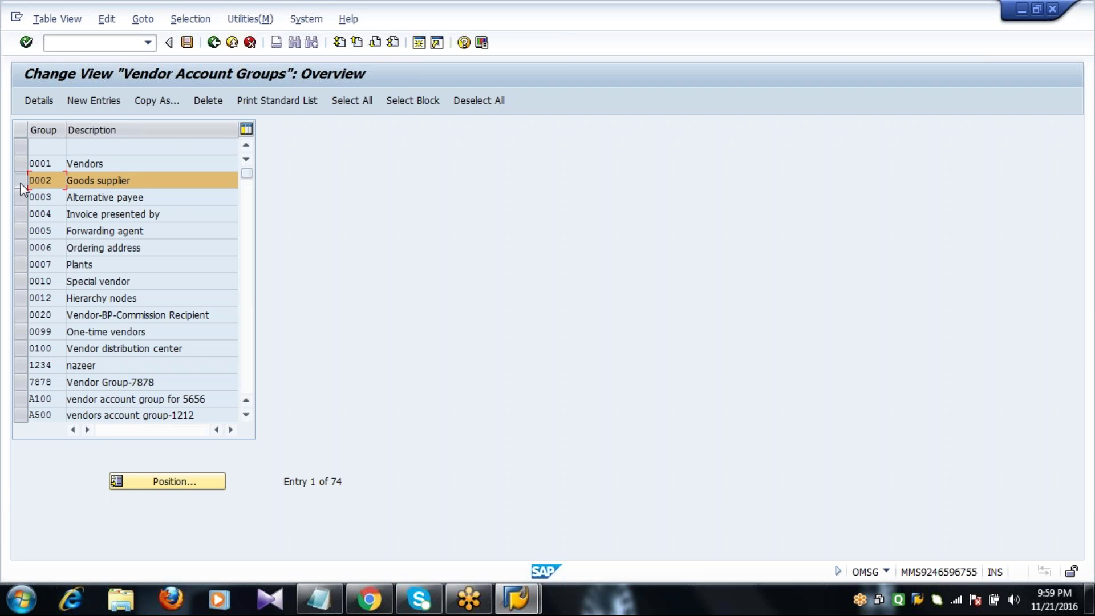
left_click(156, 105)
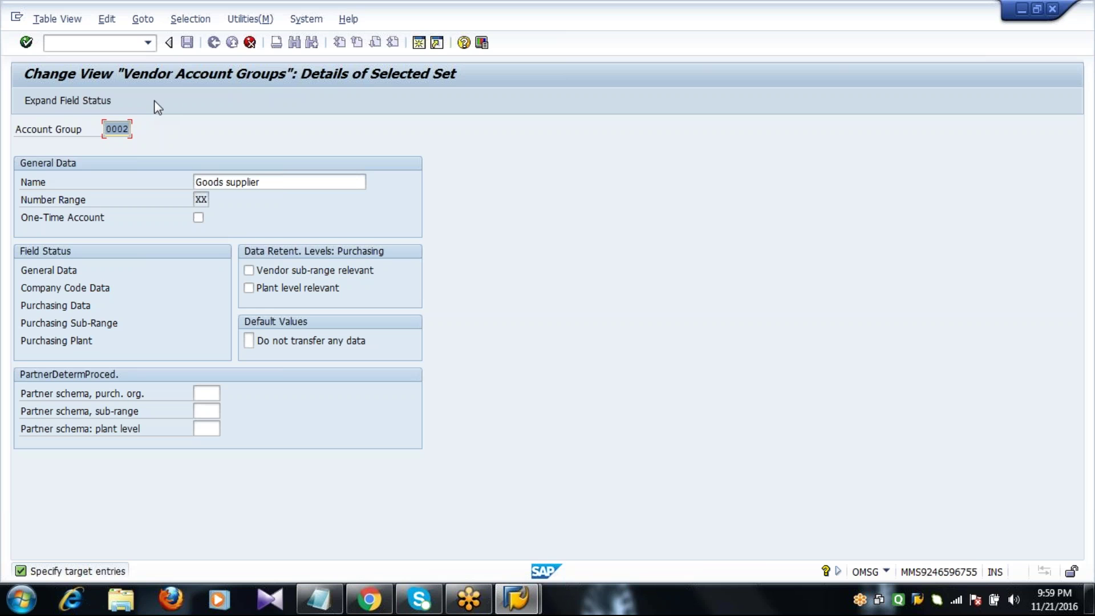
type("2001")
key("Tab")
Set the copied account group's name to "Vendor Account Group 2001" by adapting a suggested earlier entry.
type("V")
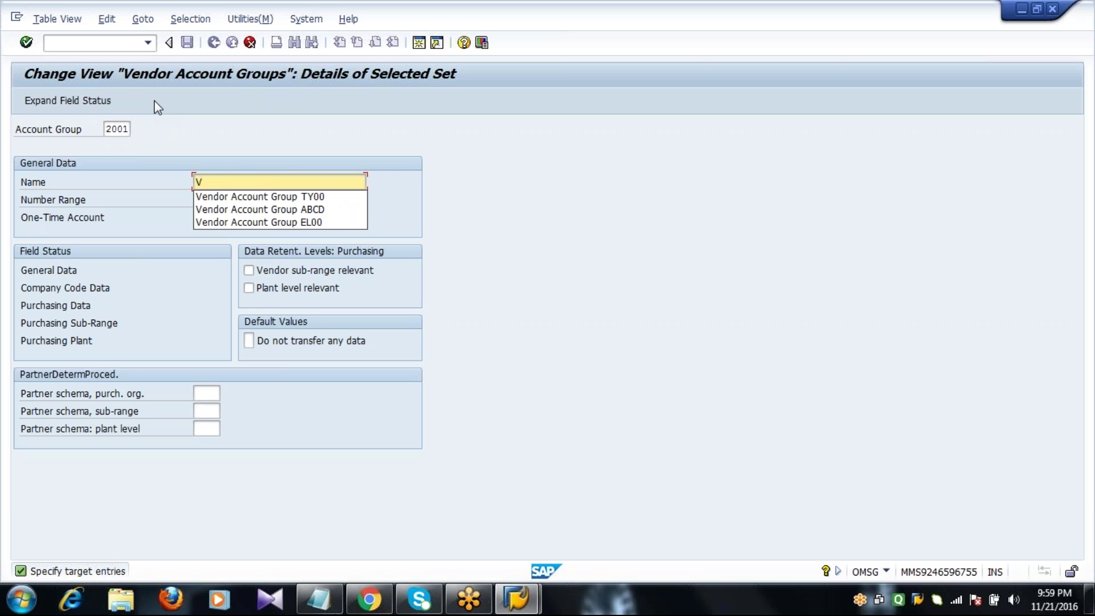
key("Down")
key("Return")
key("BackSpace")
key("BackSpace")
key("BackSpace")
key("BackSpace")
type("2001")
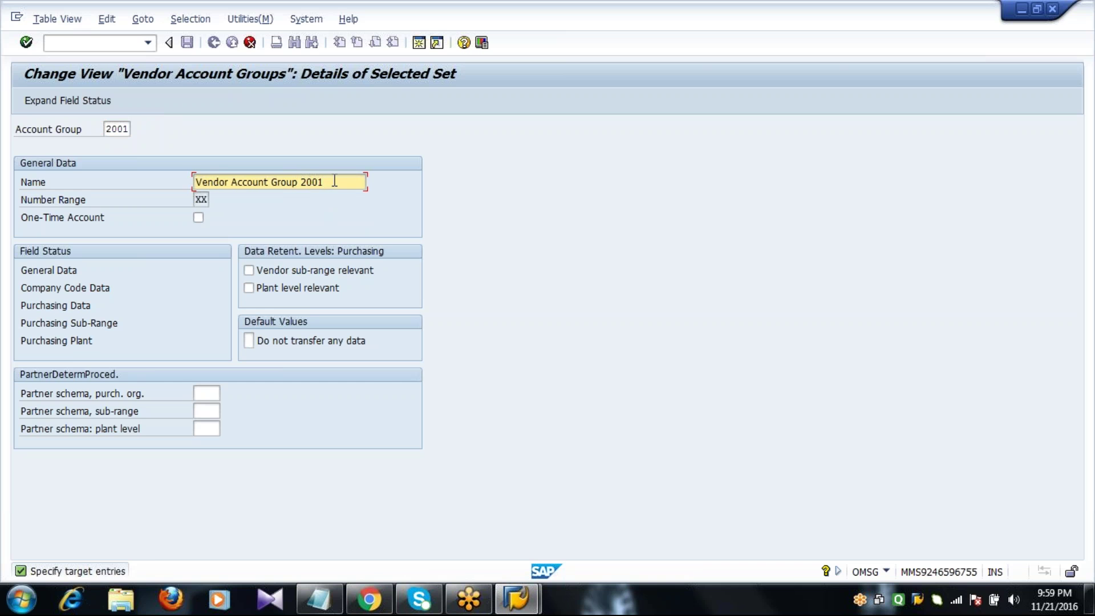
Confirm the copied account group and save it, accepting the proposed customizing request.
key("Return")
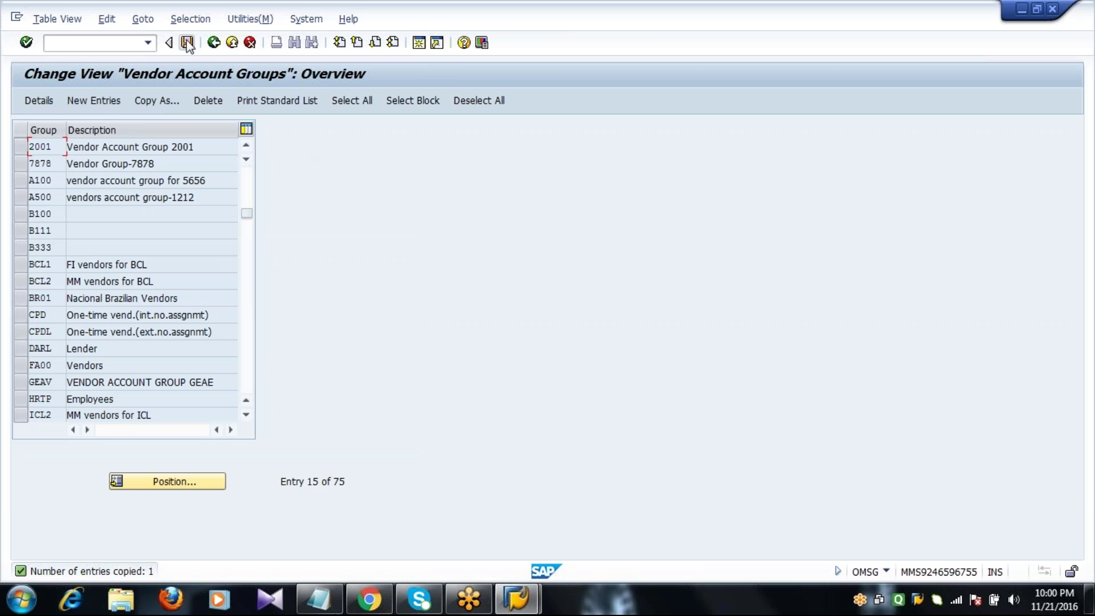
left_click(187, 42)
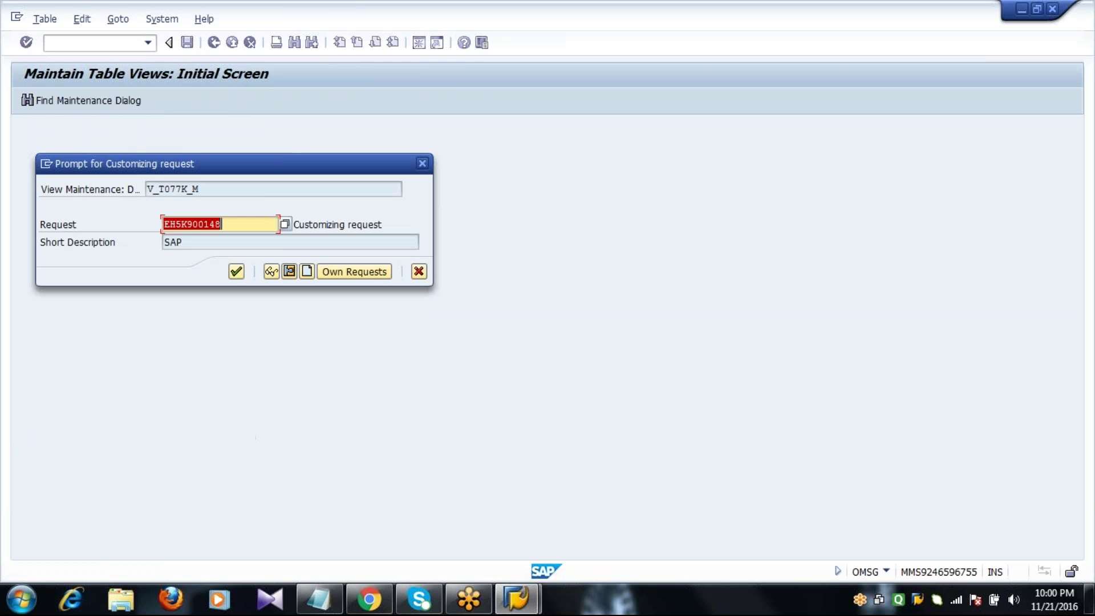
left_click(236, 272)
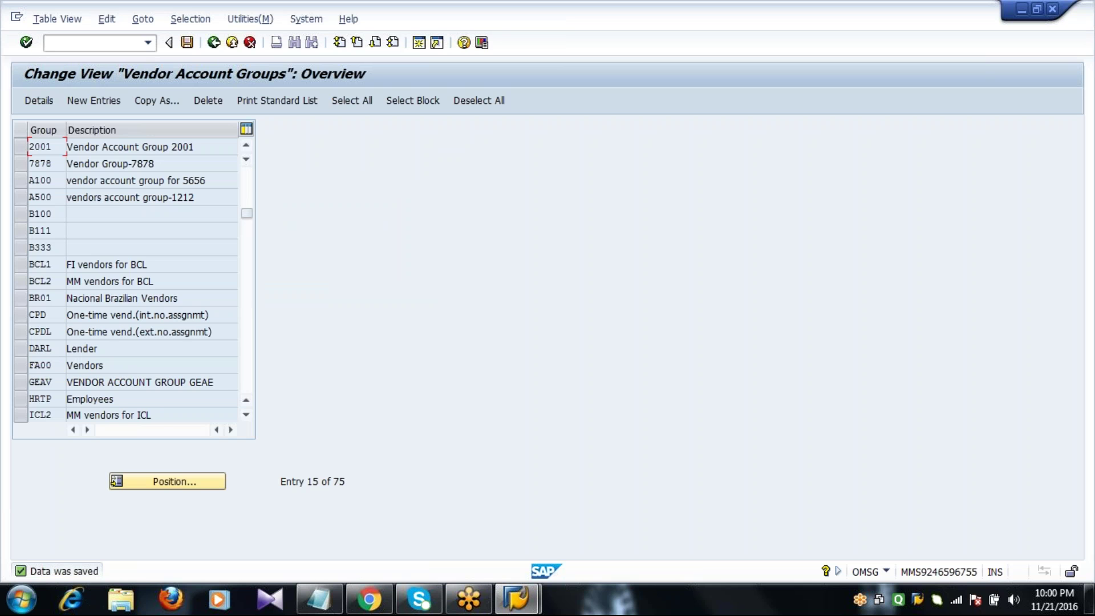
Delete the blank entry from the vendor account groups, save the list and return to the implementation guide.
left_click(248, 176)
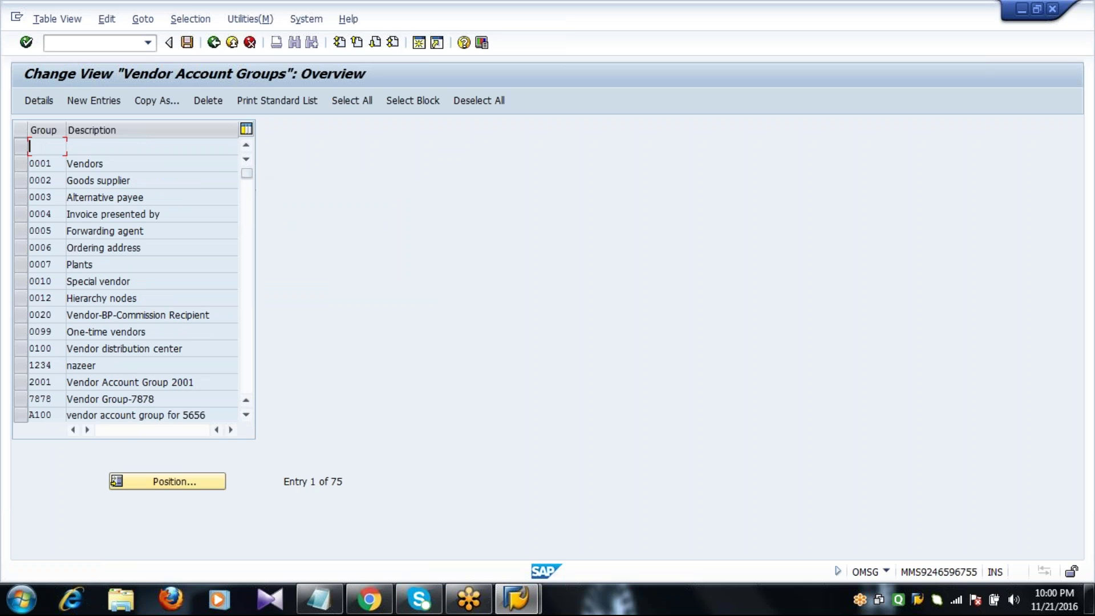
left_click(20, 180)
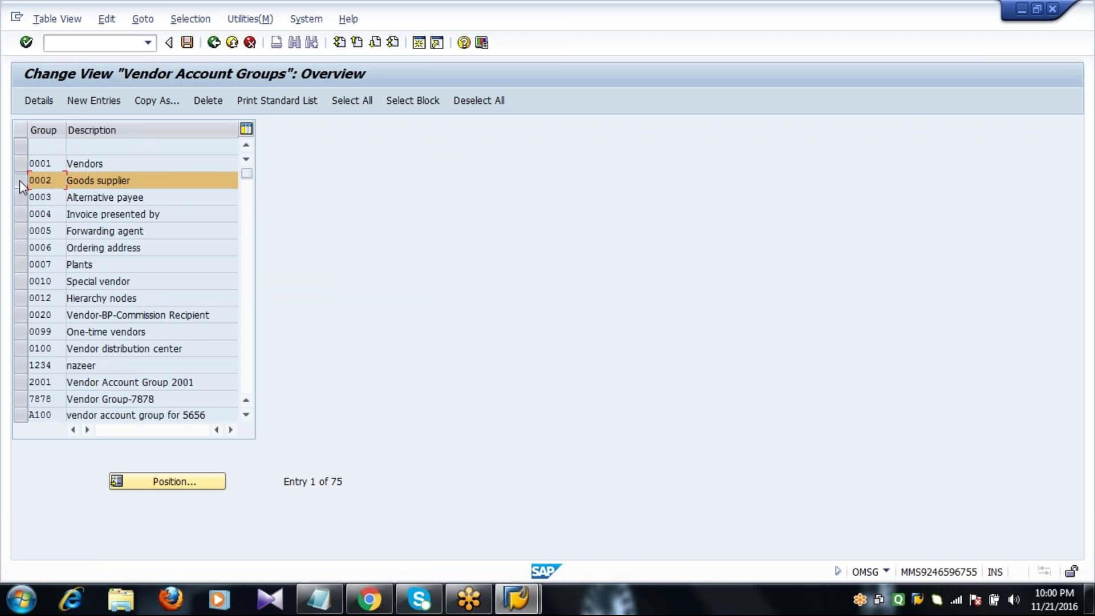
left_click(19, 180)
left_click(22, 148)
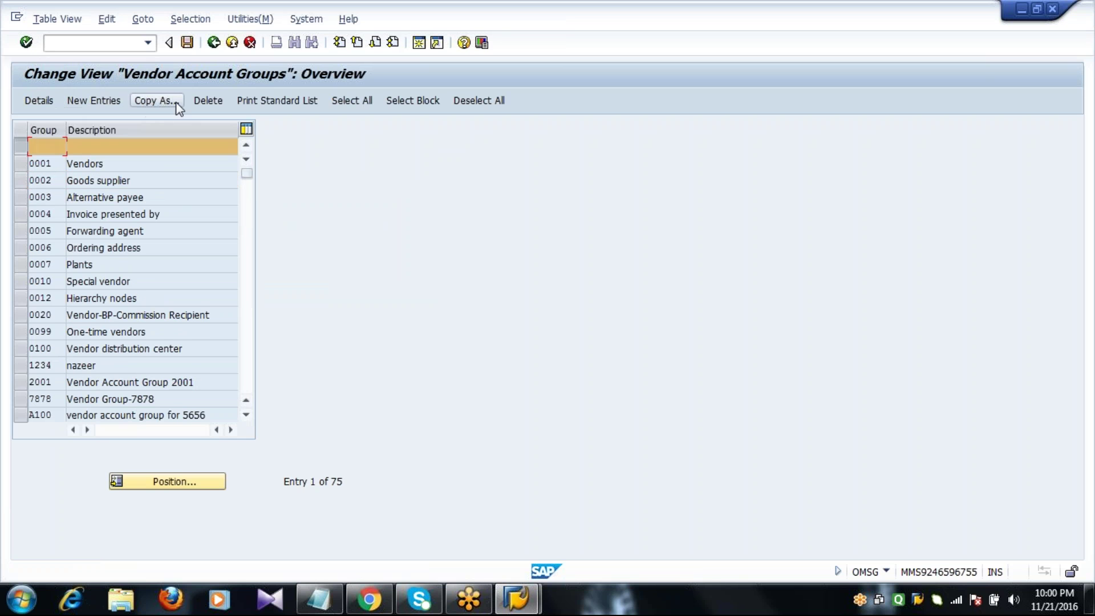
left_click(209, 100)
left_click(188, 43)
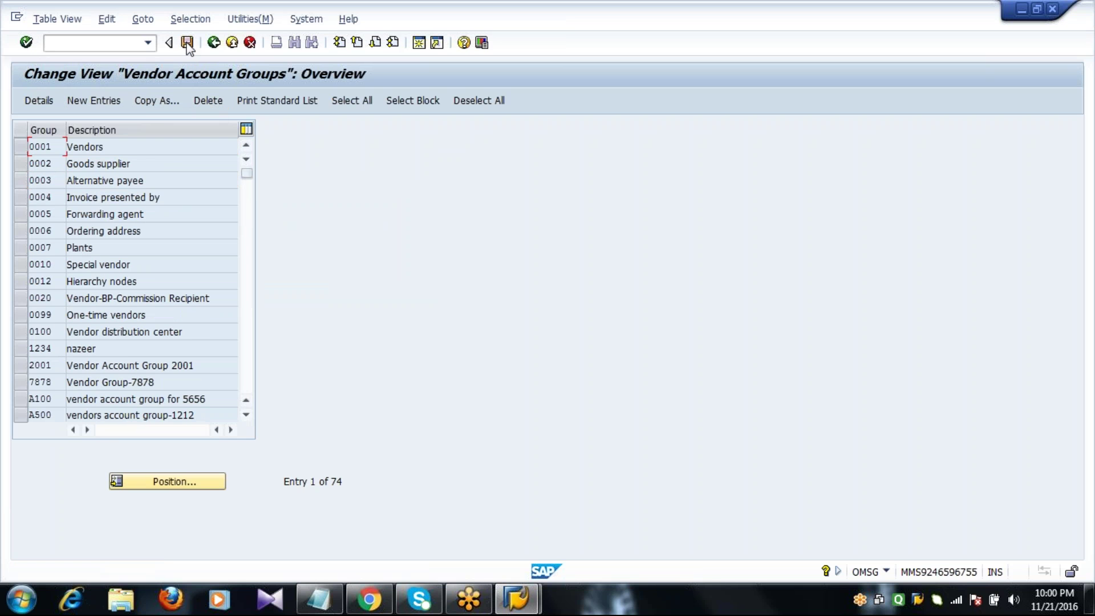
key("F3")
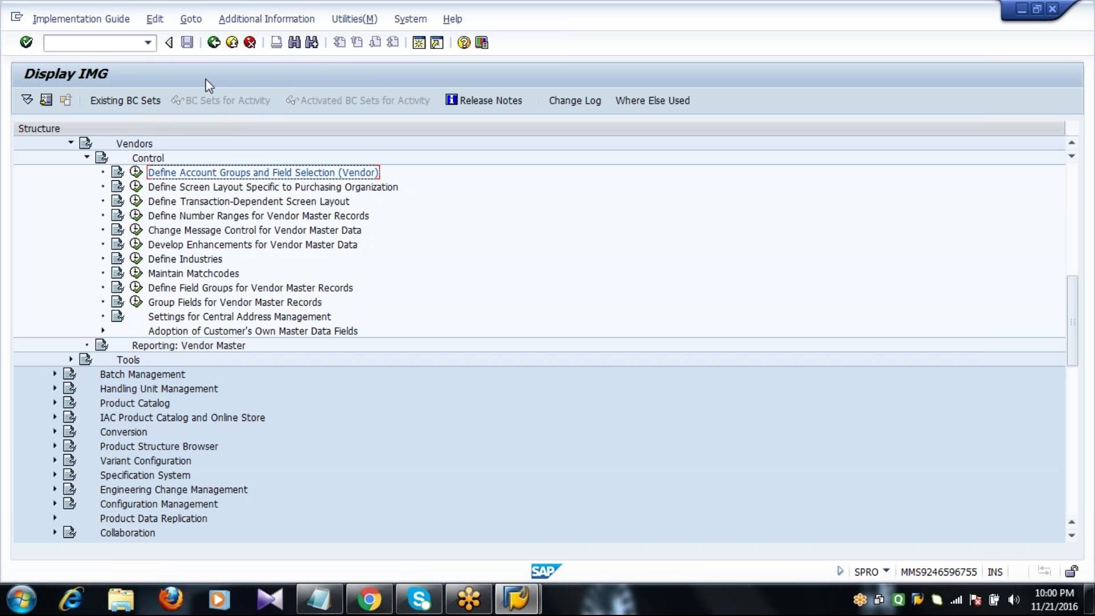
Open the interval maintenance of Define Number Ranges for Vendor Master Records, dismissing the processing sequence help.
left_click(214, 218)
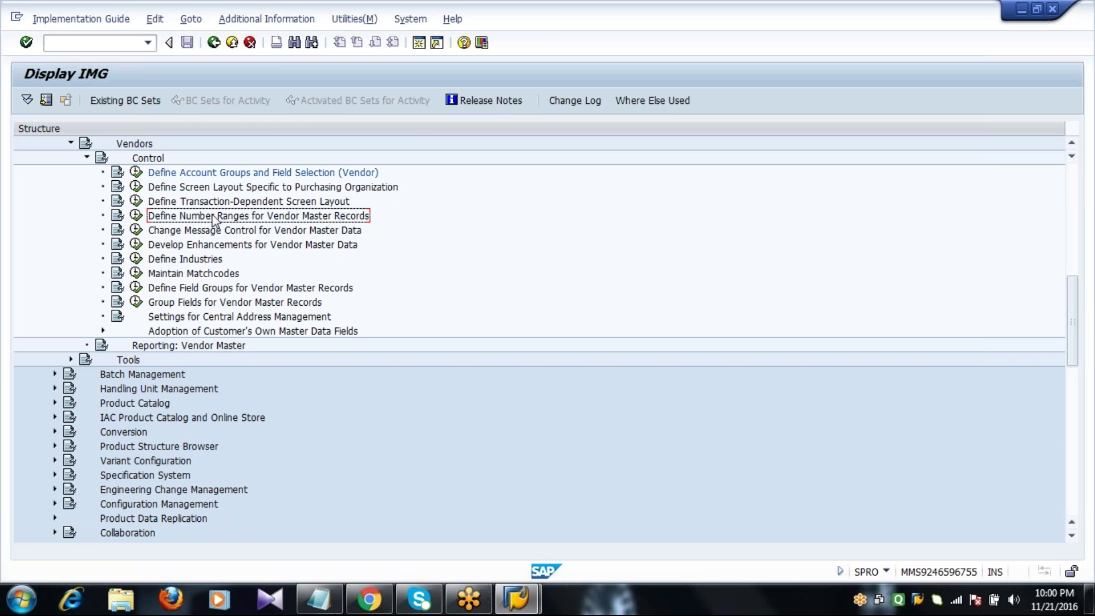
left_click(136, 215)
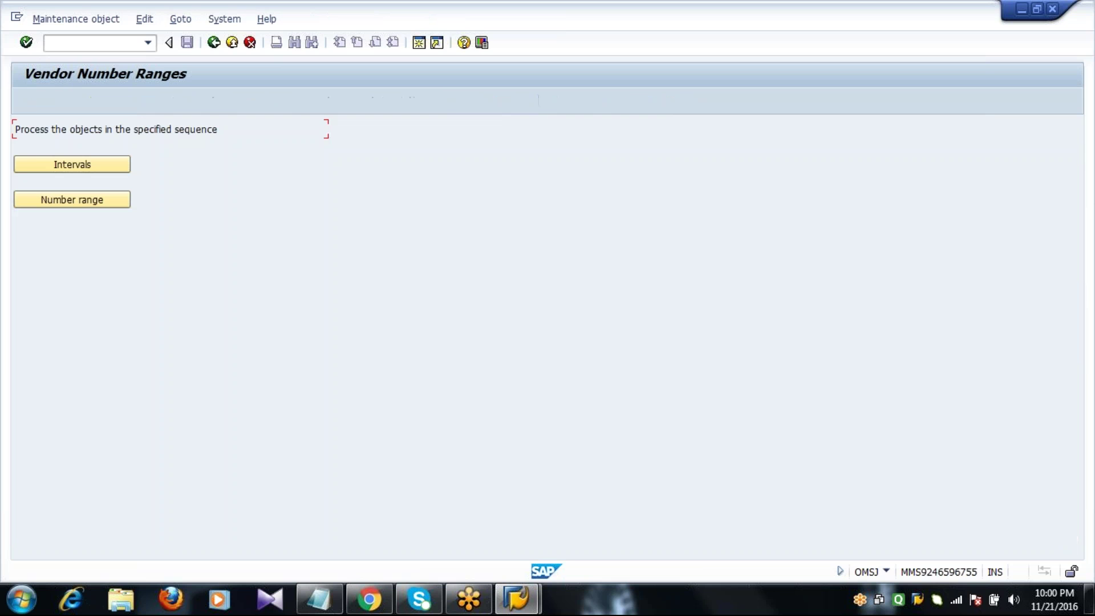
left_click(83, 165)
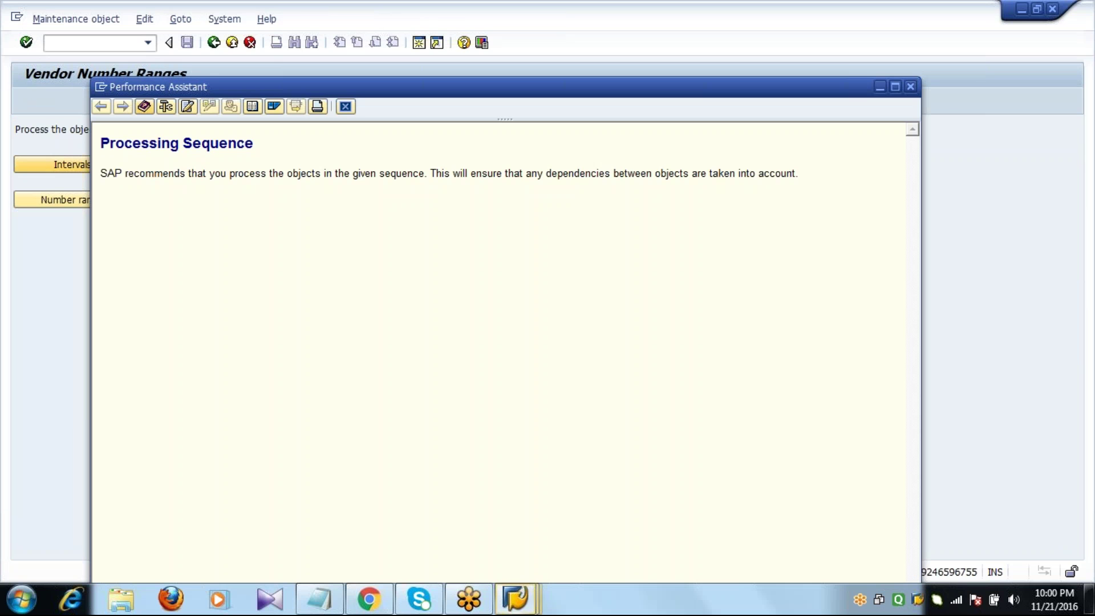
left_click(346, 106)
left_click(82, 165)
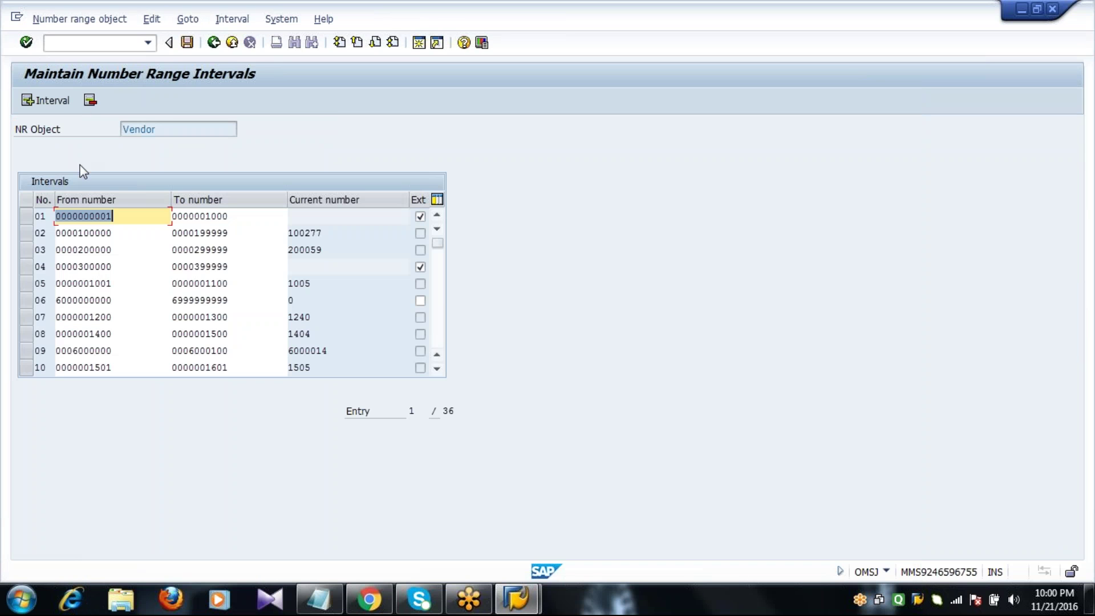
left_click(54, 101)
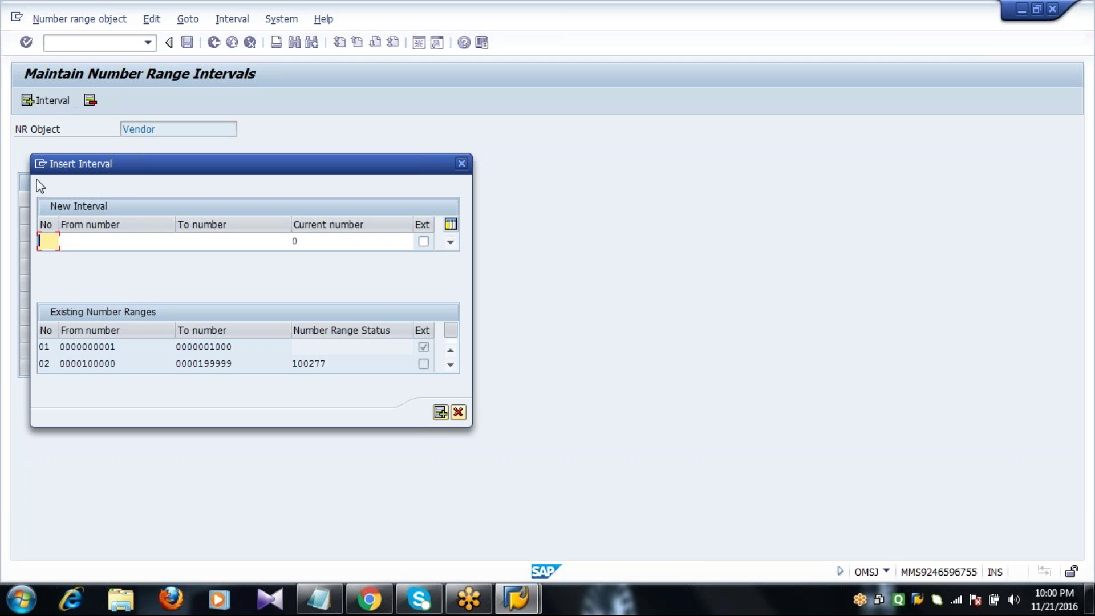
left_click(458, 412)
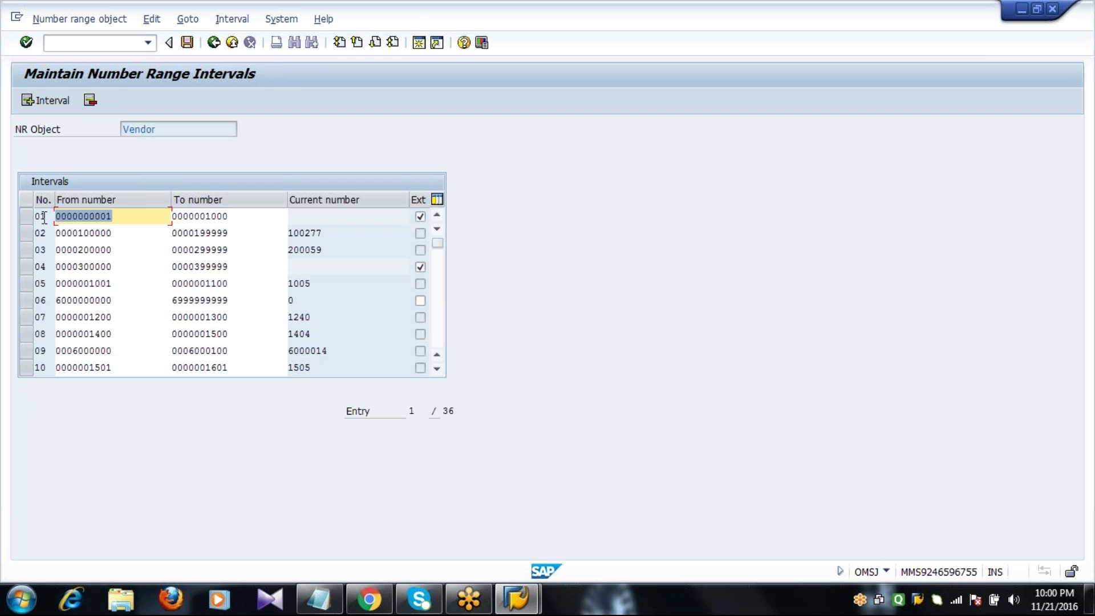
left_click(46, 283)
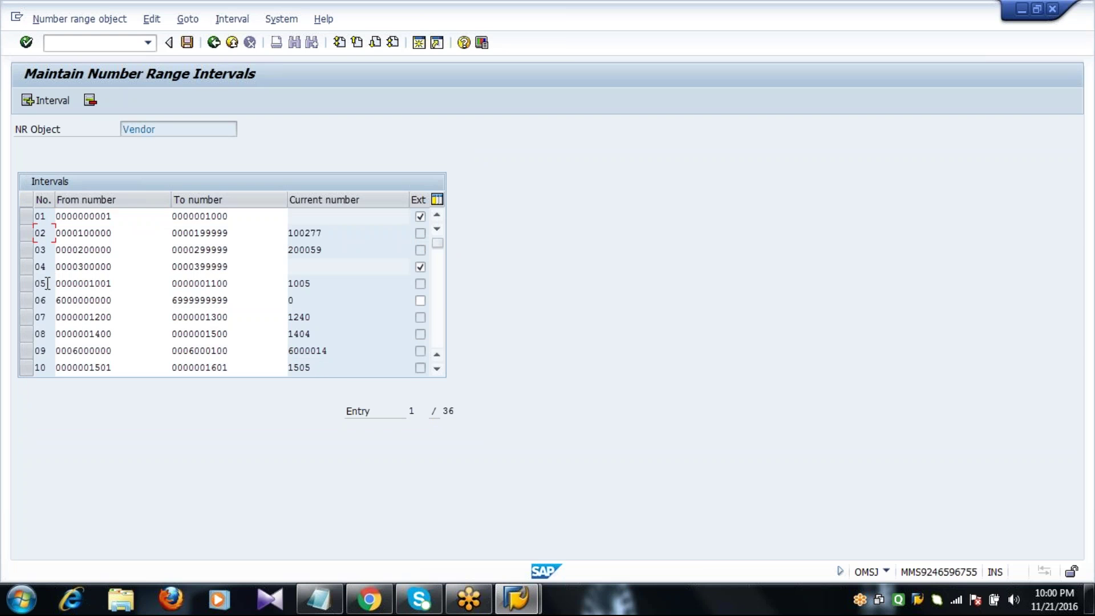
left_click(47, 351)
Try to define a new vendor number range interval 25, taking 2201 from the free intervals and ending at 2210.
left_click(53, 101)
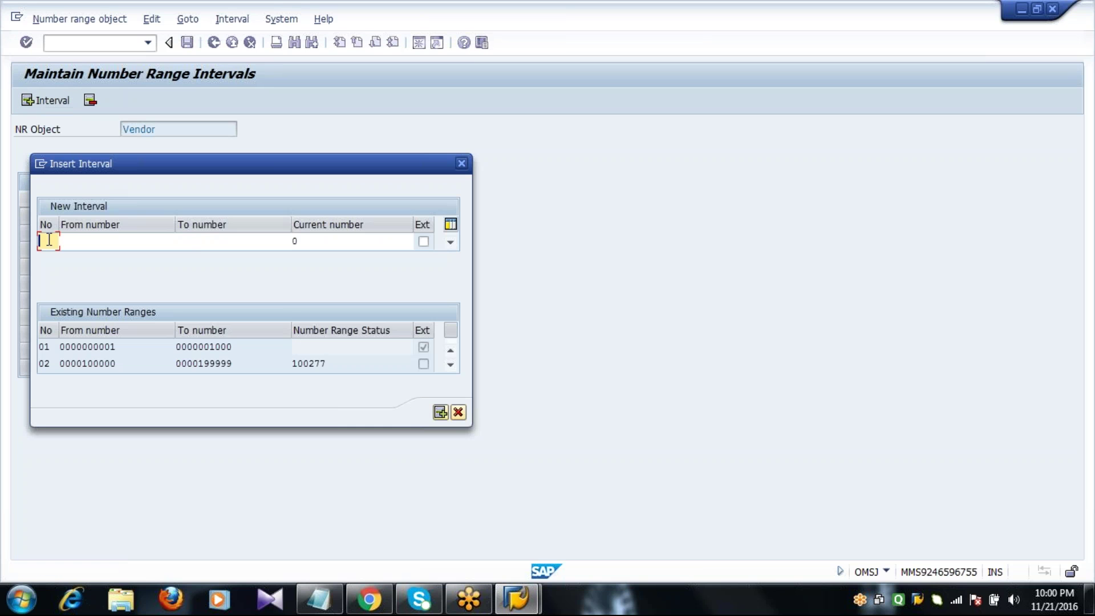
type("25")
left_click(117, 247)
left_click(182, 241)
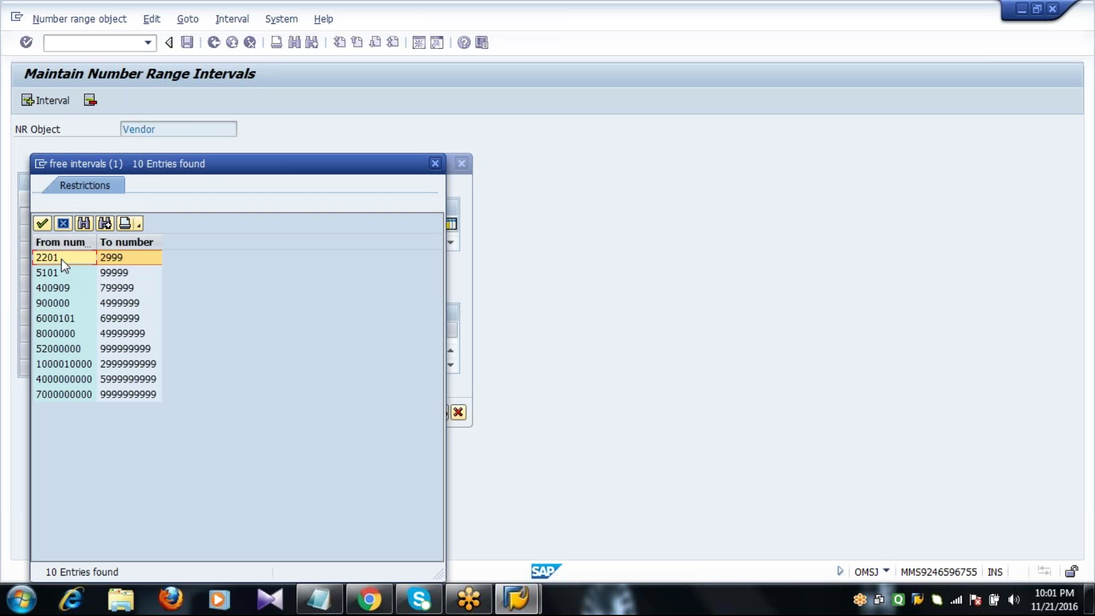
double_click(62, 259)
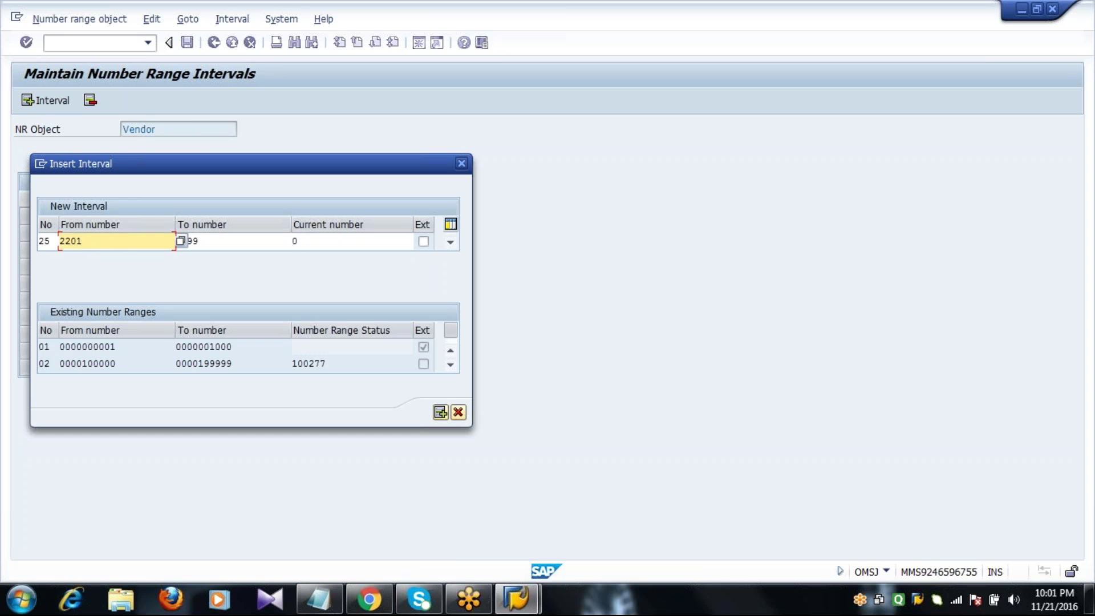
key("Tab")
type("22")
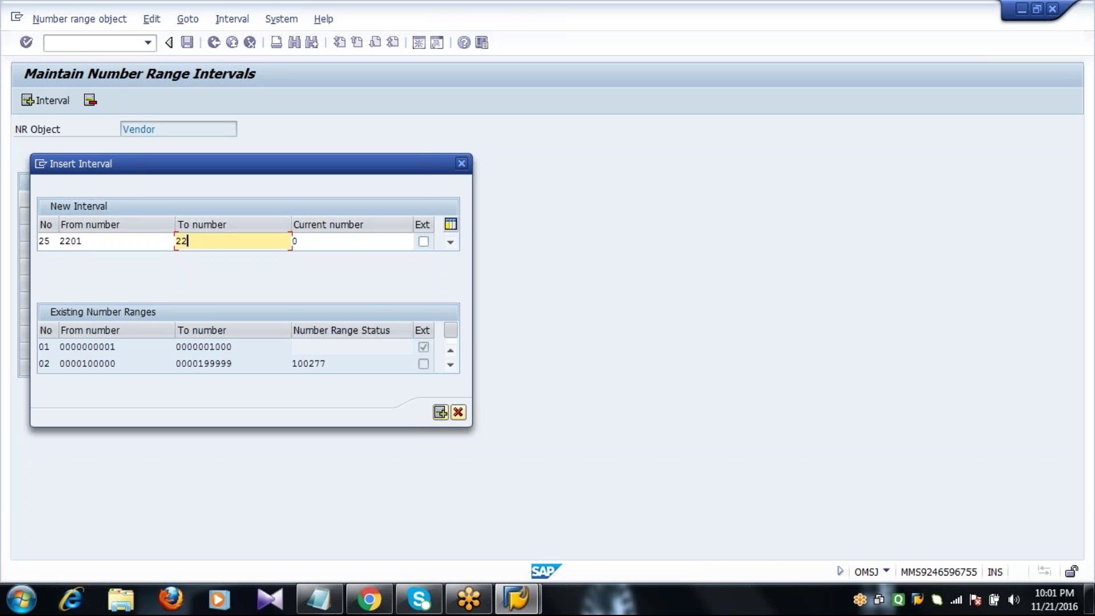
type("10")
Toggle external number assignment for the new interval 25, leaving it switched on.
left_click(116, 247)
left_click(226, 241)
left_click(423, 241)
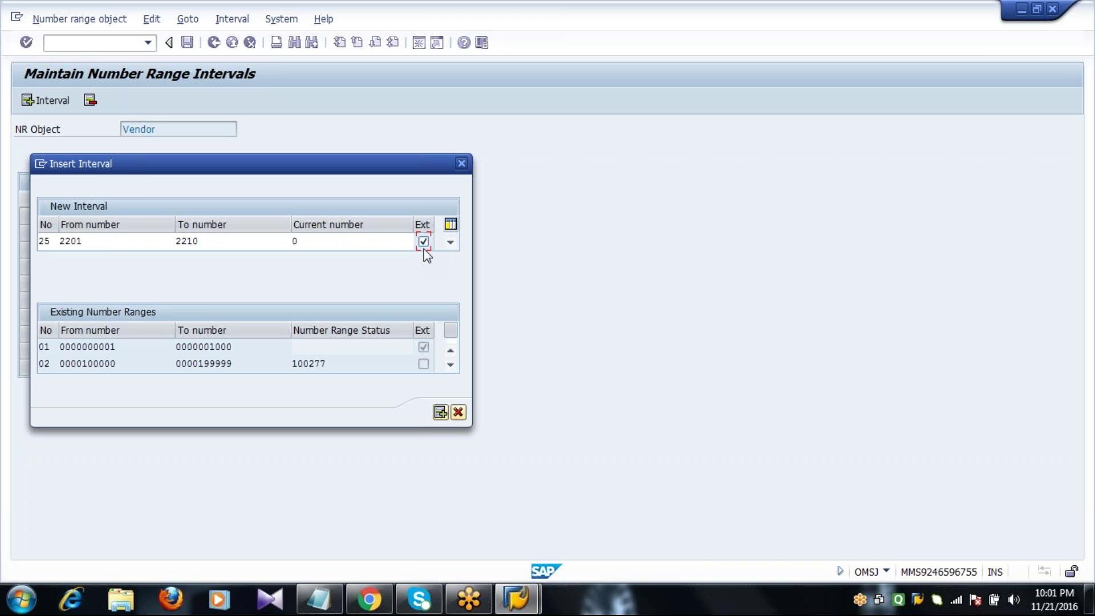
left_click(107, 245)
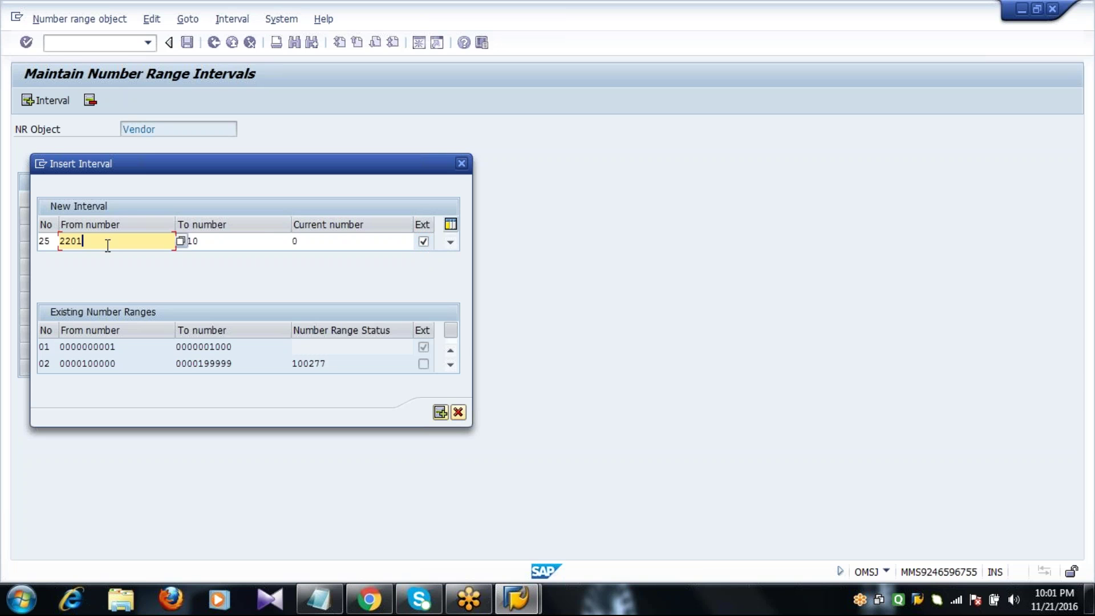
left_click(231, 243)
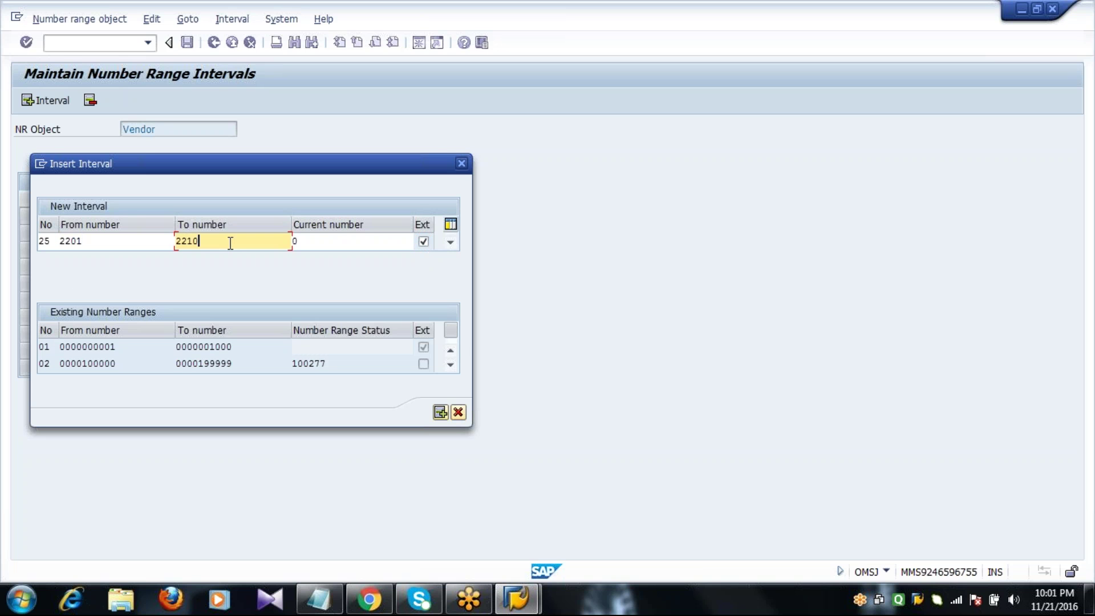
left_click(424, 242)
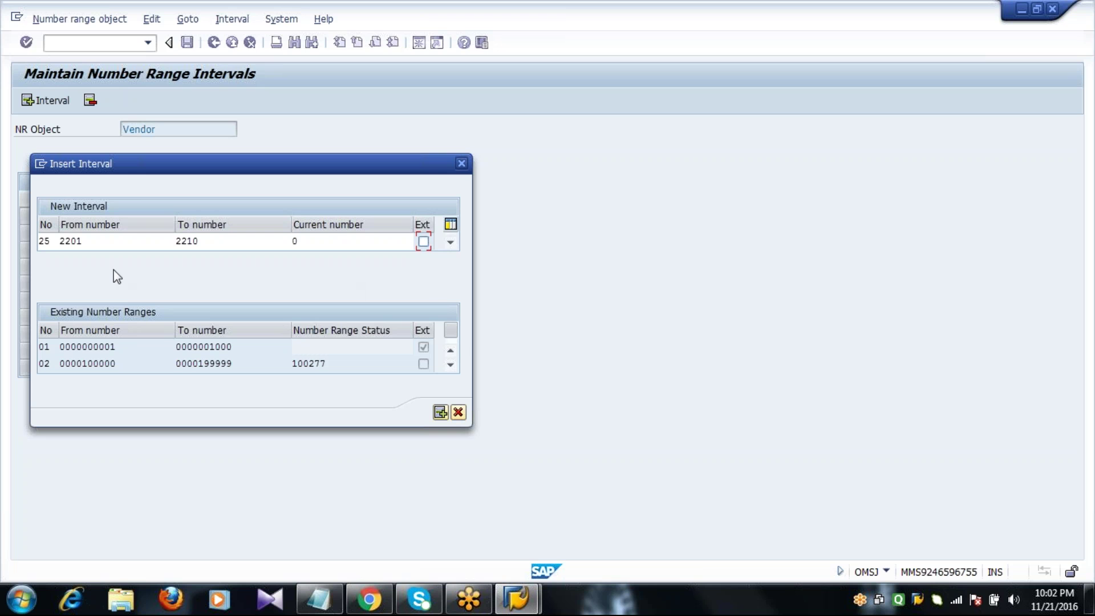
left_click(122, 237)
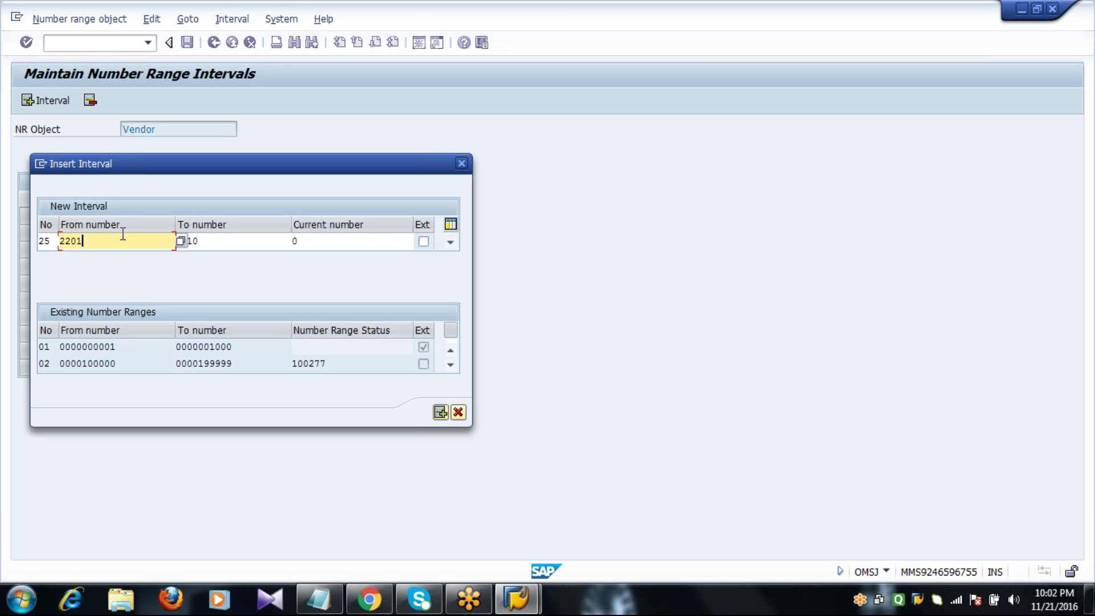
left_click(220, 241)
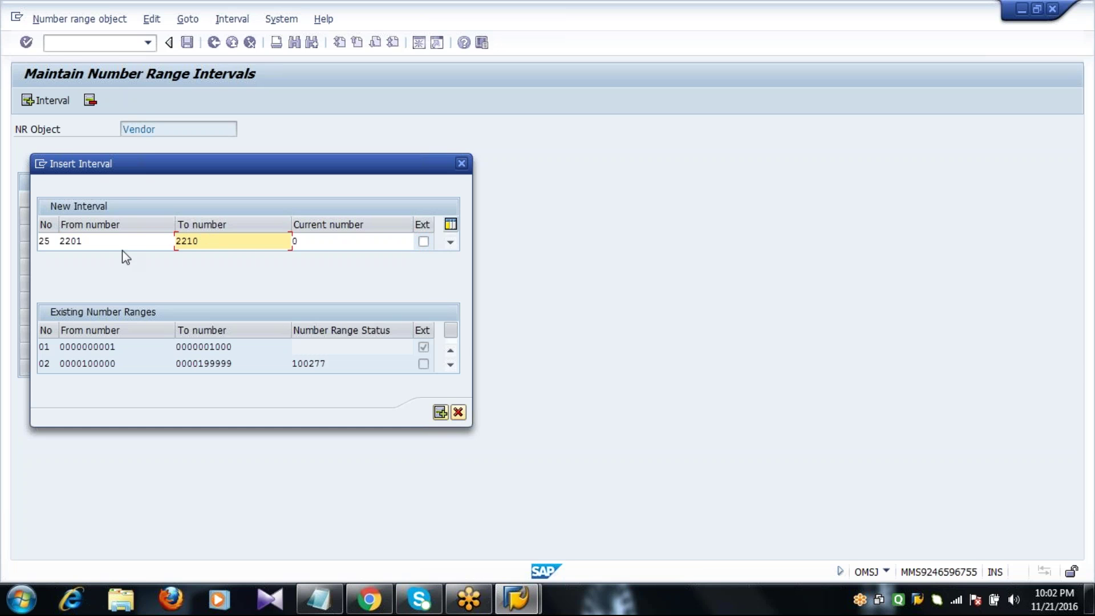
left_click(129, 245)
left_click(226, 246)
left_click(423, 242)
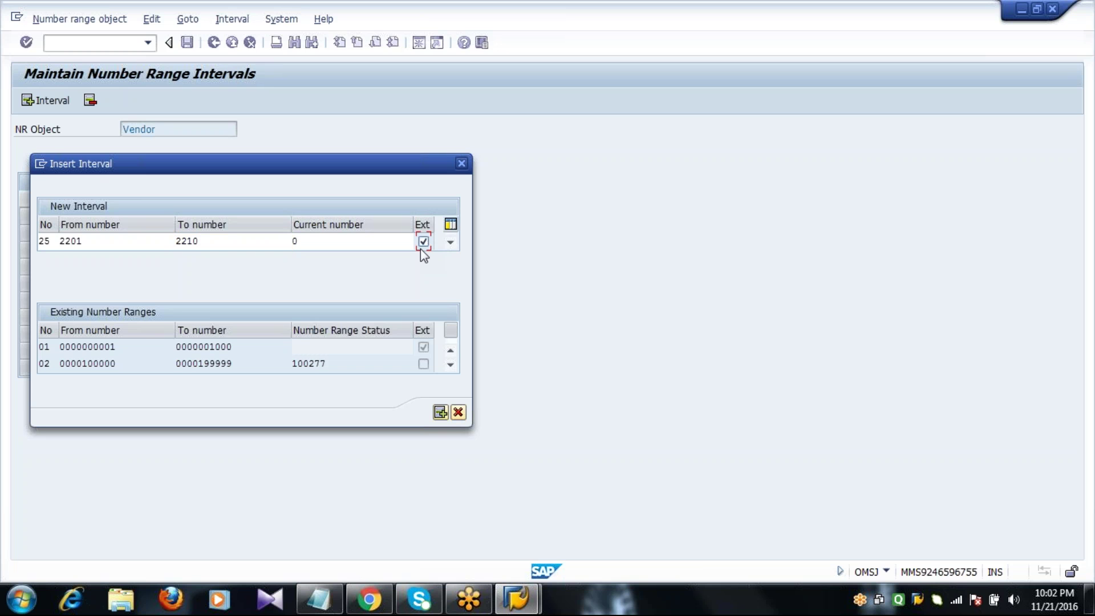
Try to insert interval 25 with external numbering, and cancel the new interval.
key("Return")
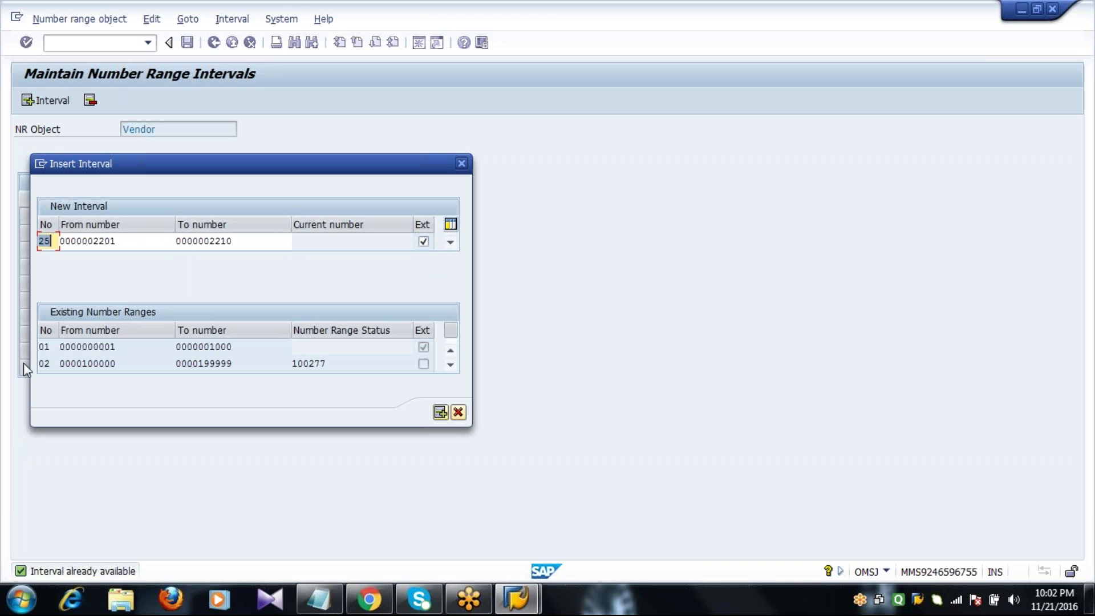
key("Return")
left_click(55, 242)
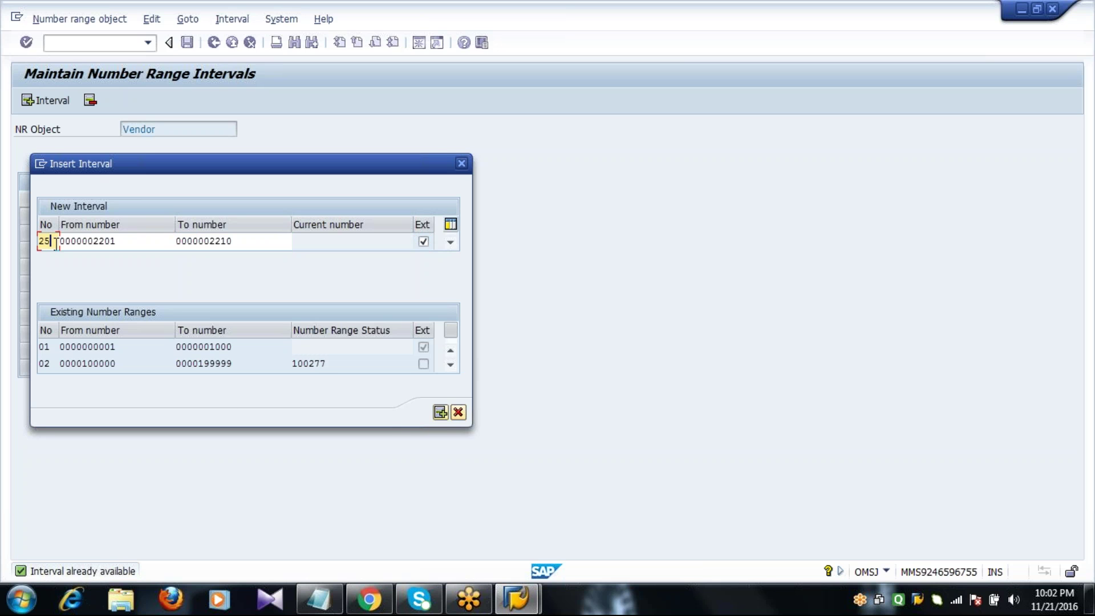
left_click(458, 412)
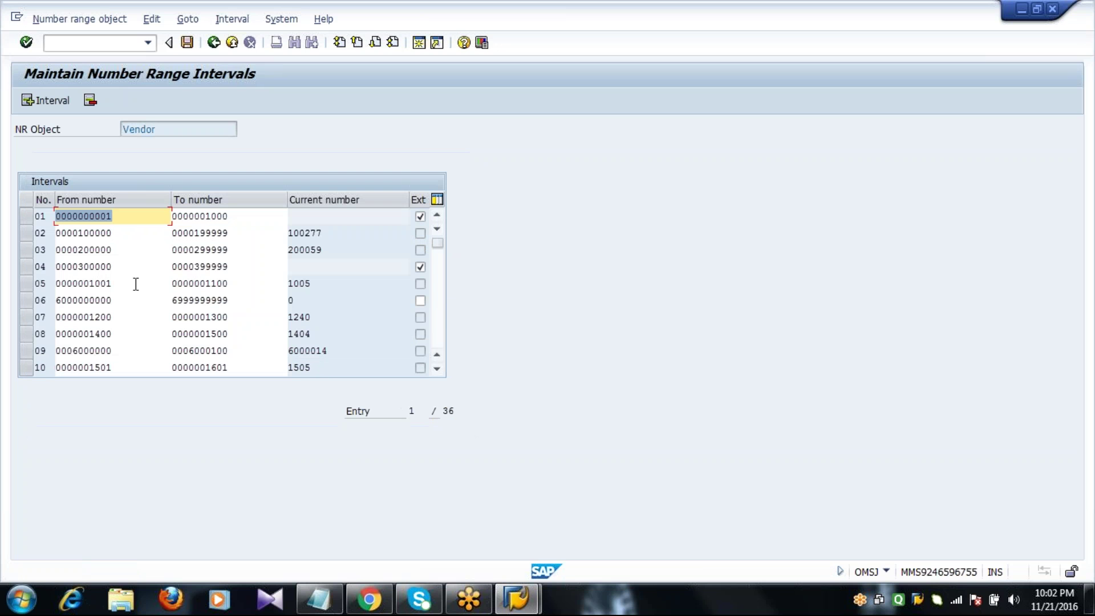
Look up the existing interval 25 in the vendor number ranges and exit interval maintenance without saving.
left_click(440, 319)
left_click(440, 319)
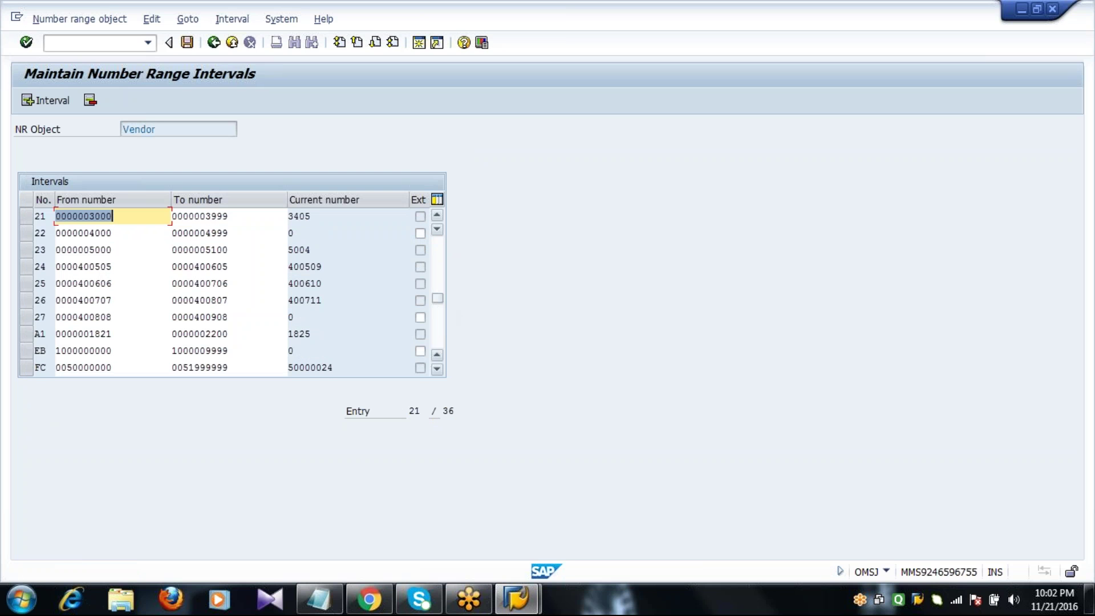
left_click(27, 284)
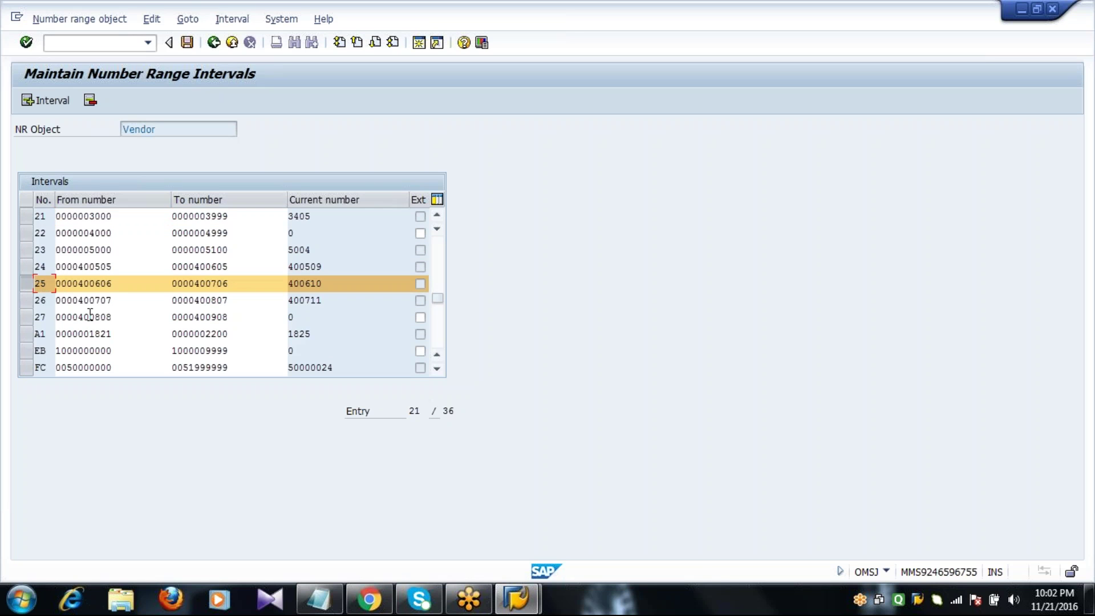
left_click(27, 284)
left_click(214, 43)
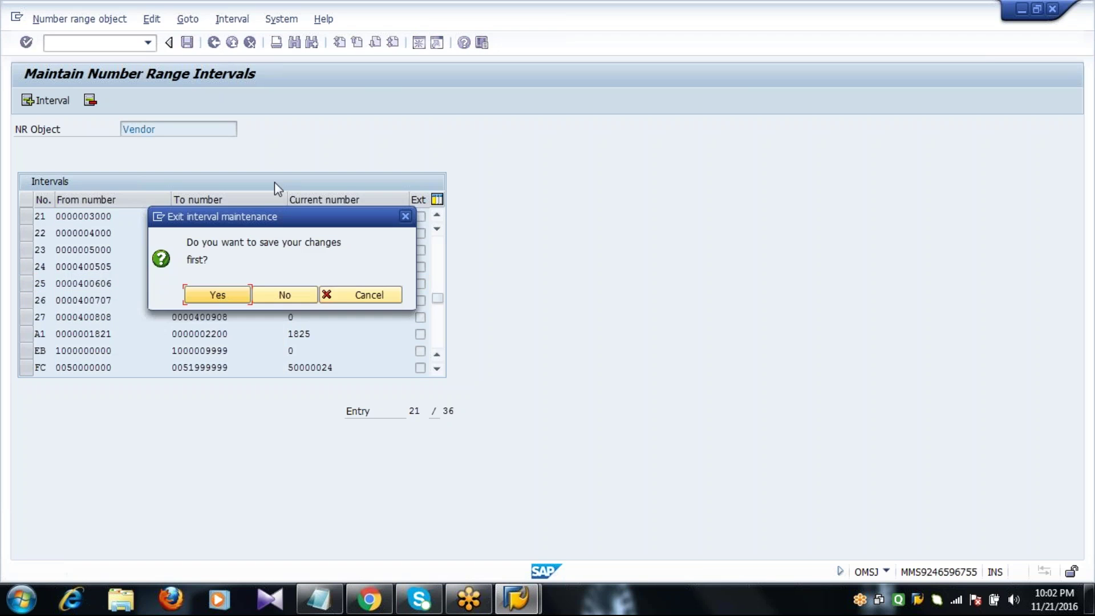
left_click(280, 293)
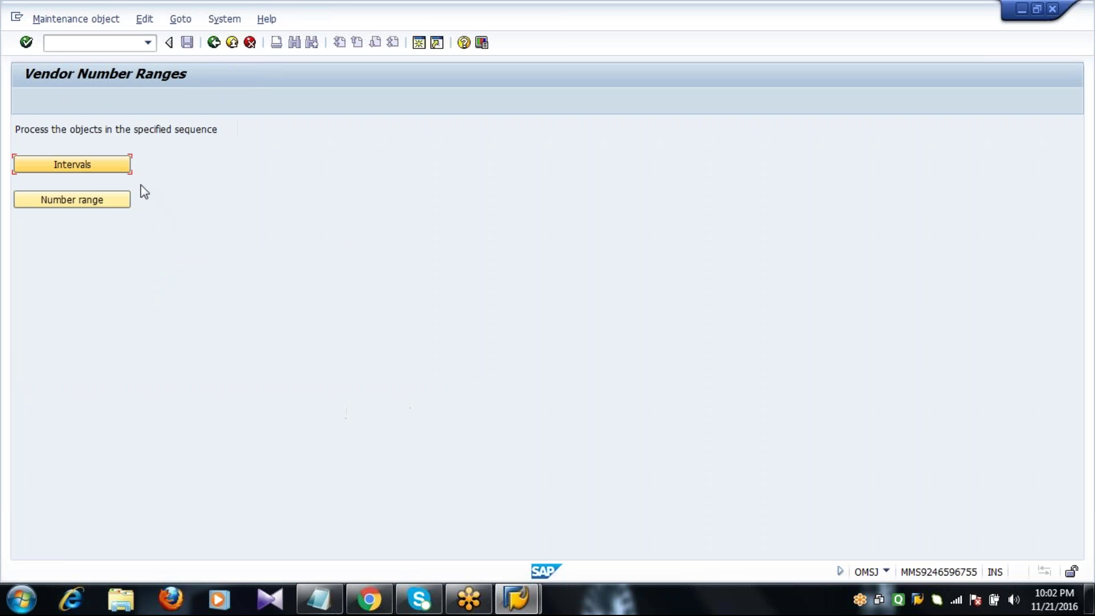
Insert a new vendor number range interval S1 from 2201 to 2210 with external number assignment.
left_click(86, 166)
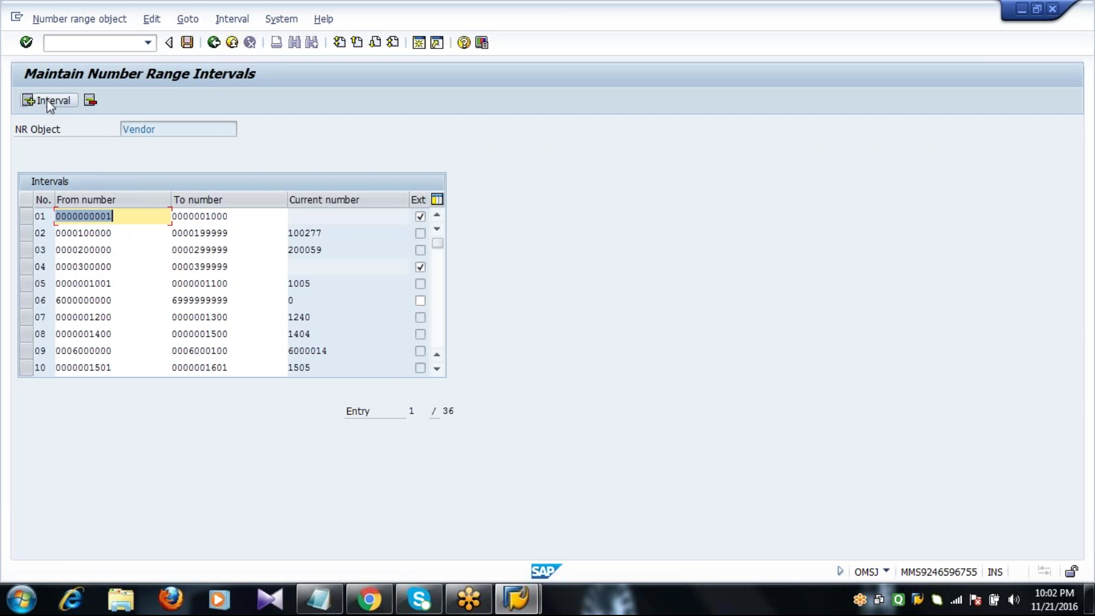
left_click(47, 101)
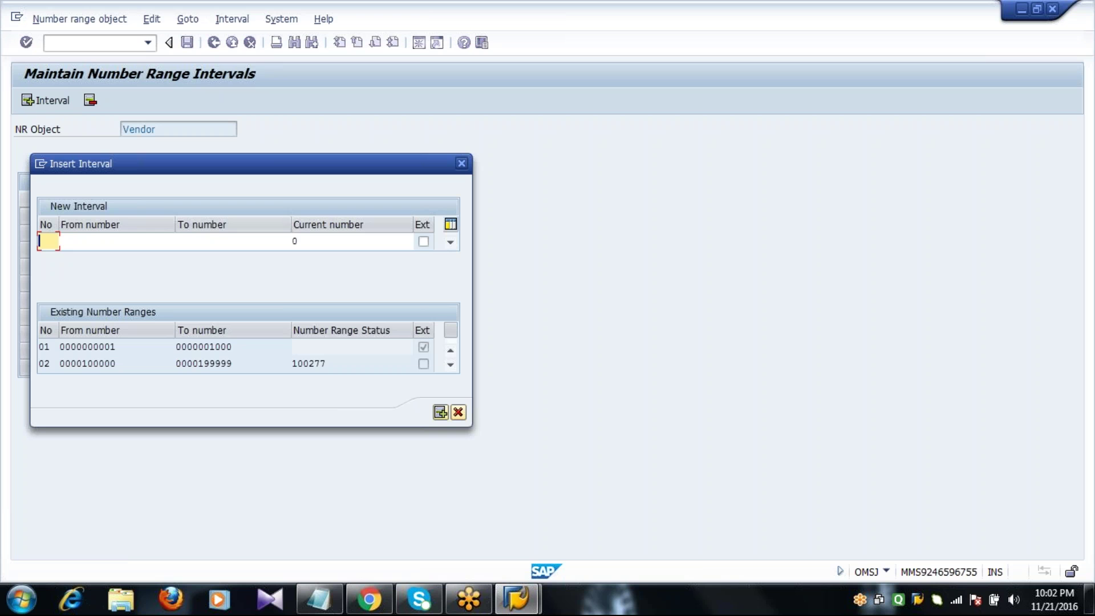
type("S1")
left_click(122, 241)
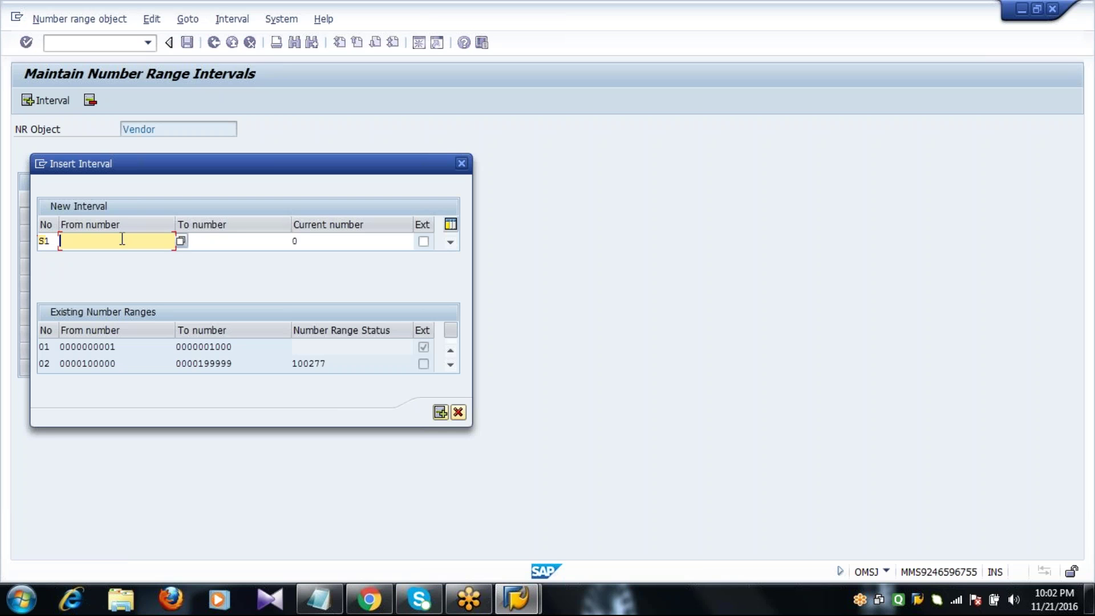
left_click(179, 241)
double_click(71, 257)
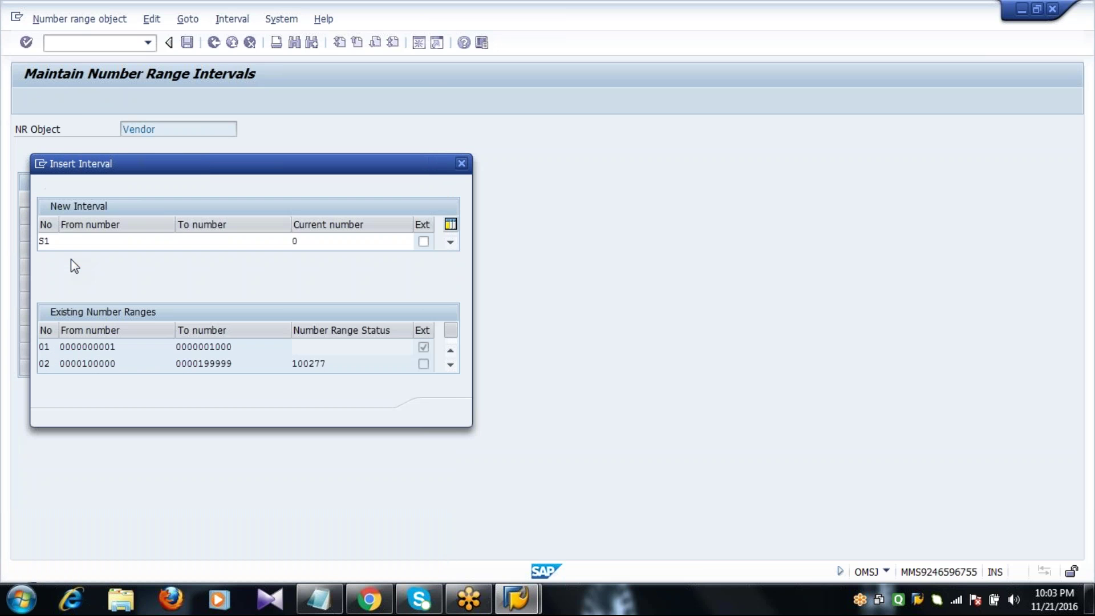
key("Tab")
type("2210")
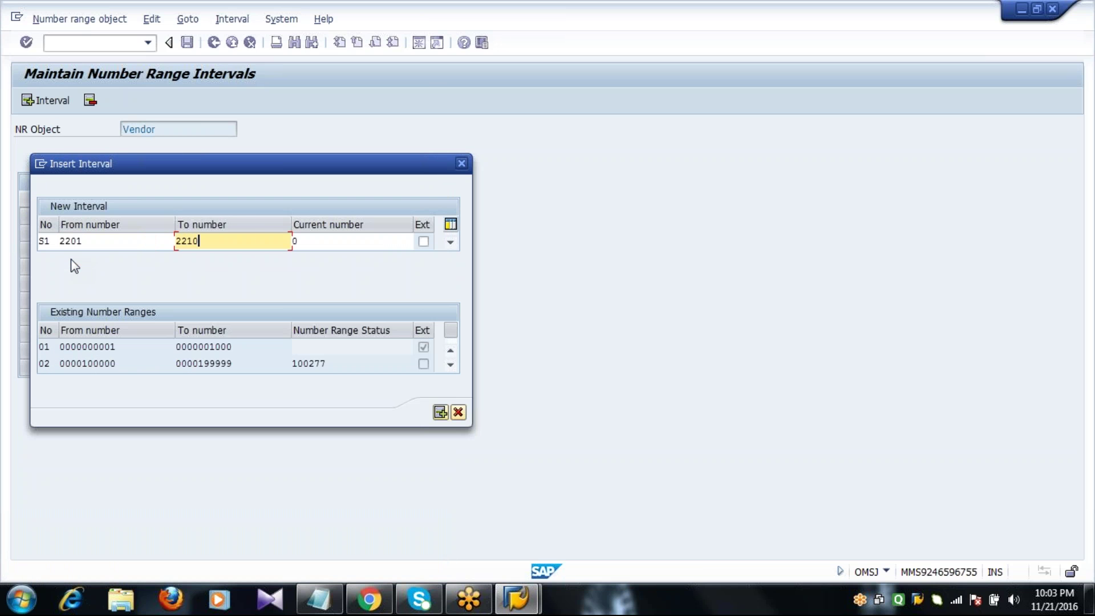
left_click(428, 243)
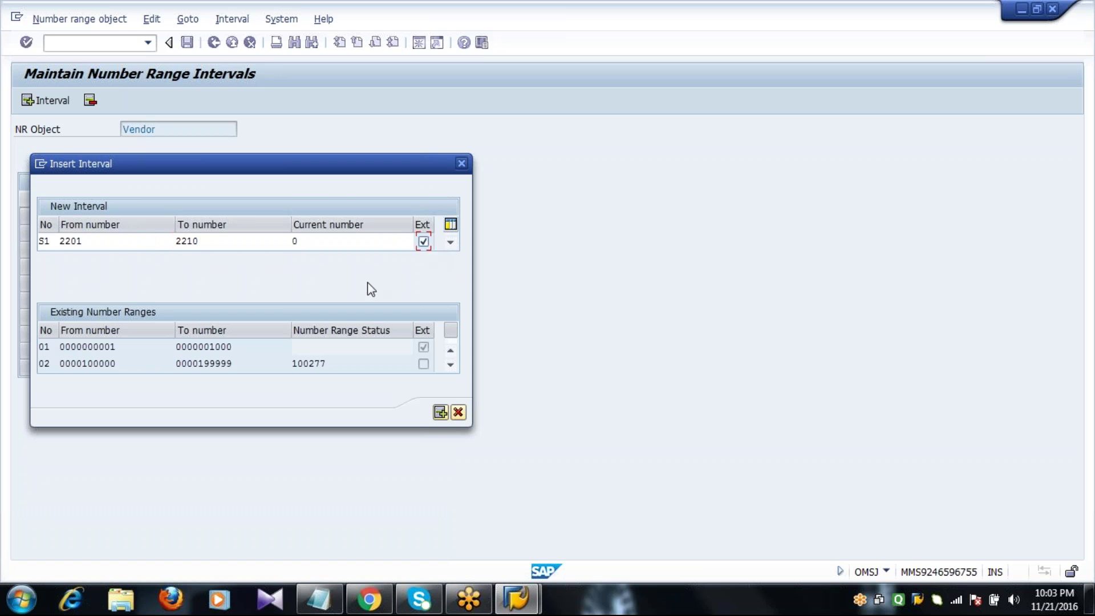
left_click(322, 243)
key("Return")
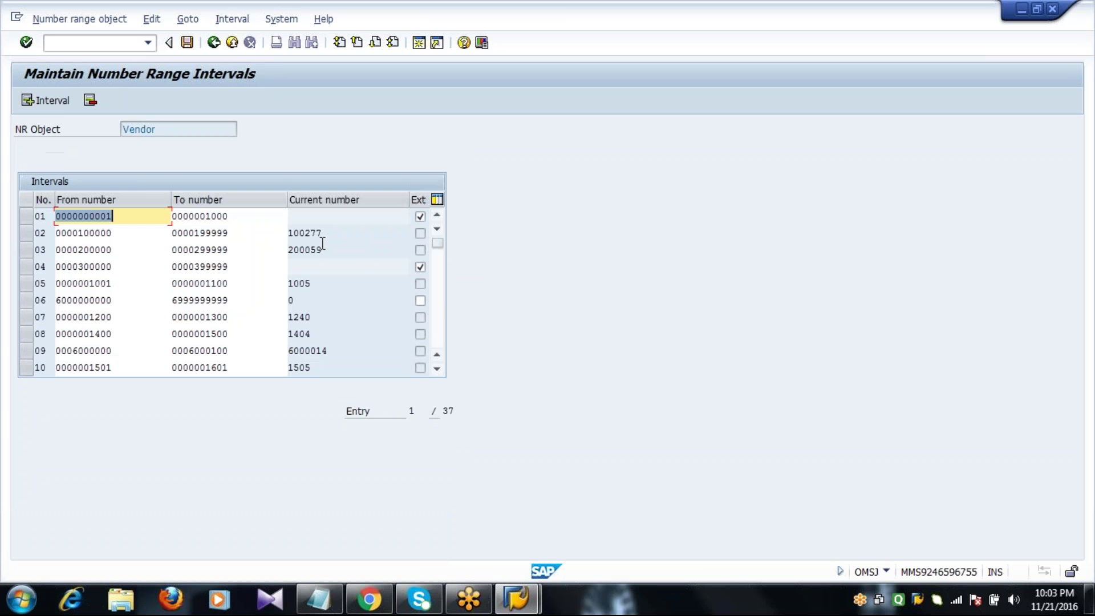
Locate interval S1 in the vendor interval list, save the interval changes and leave interval maintenance.
left_click(438, 337)
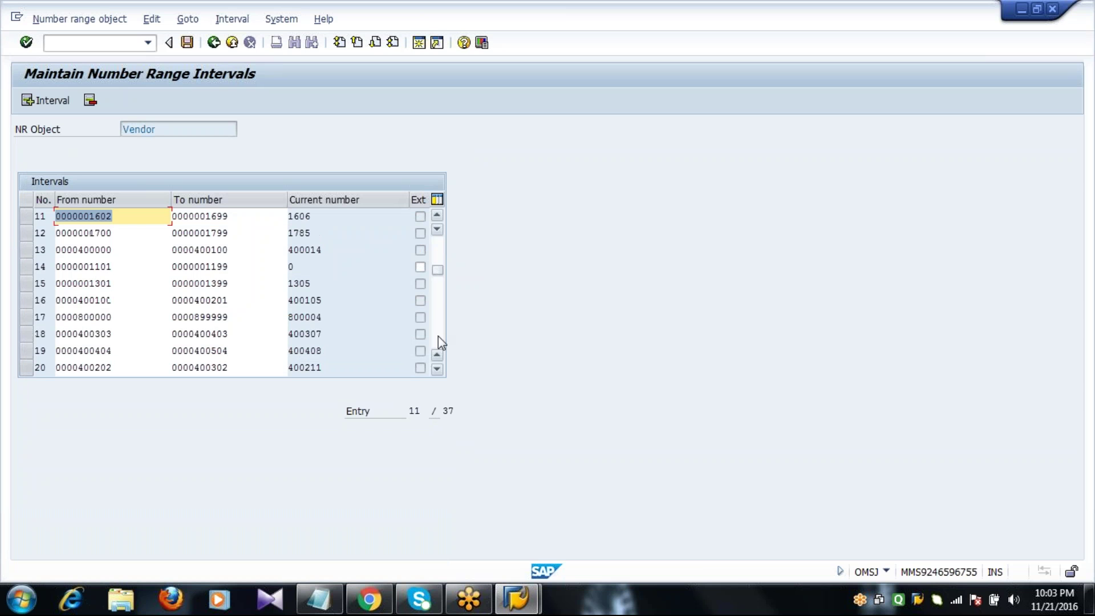
left_click(438, 336)
left_click(438, 337)
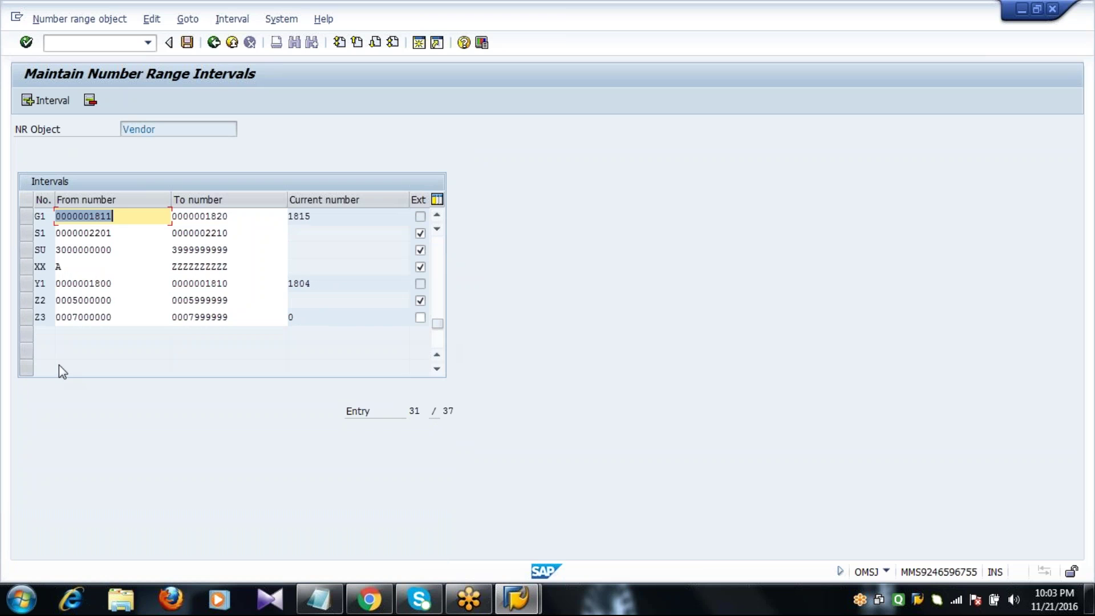
left_click(26, 233)
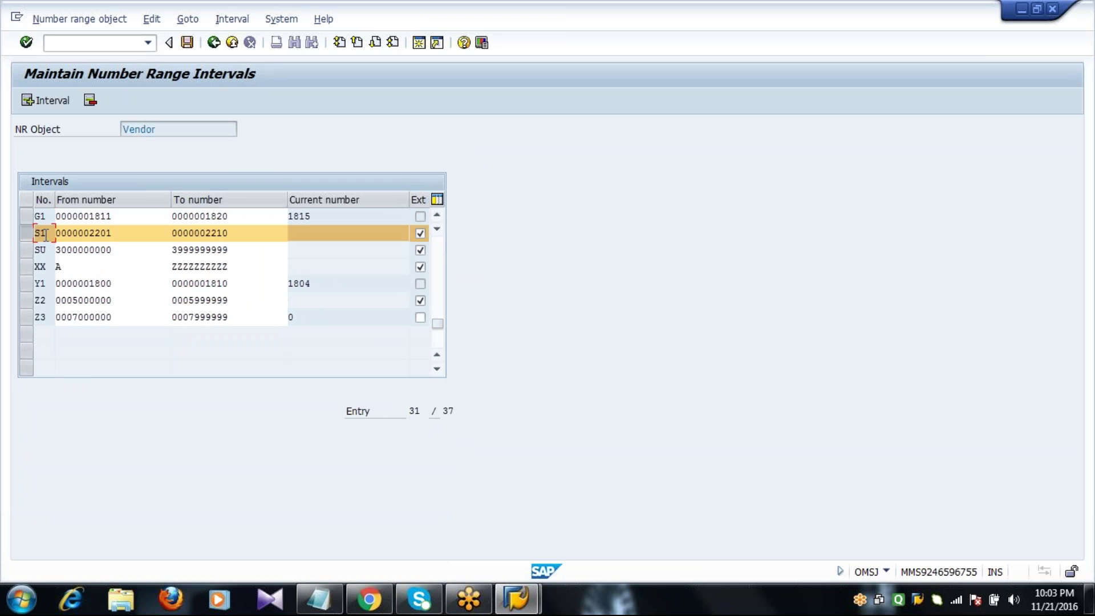
left_click(128, 233)
left_click(245, 234)
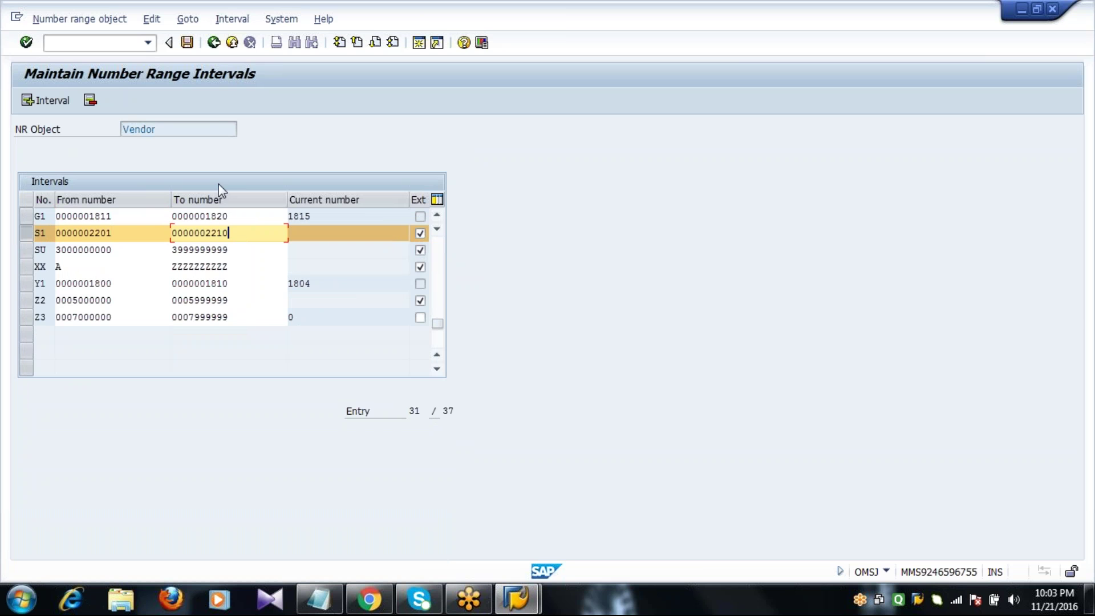
left_click(188, 45)
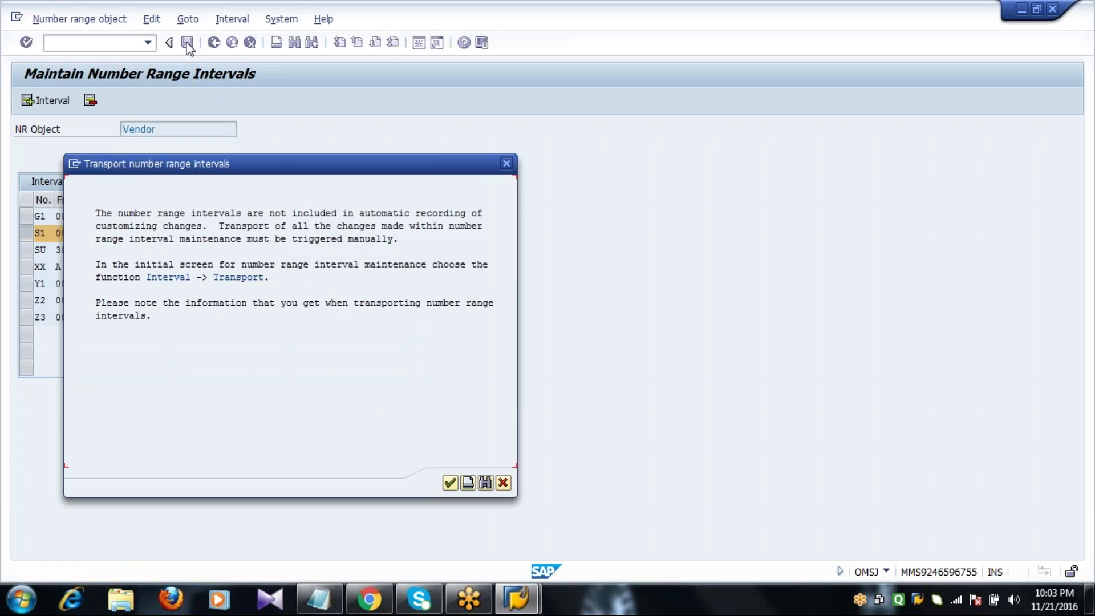
key("Return")
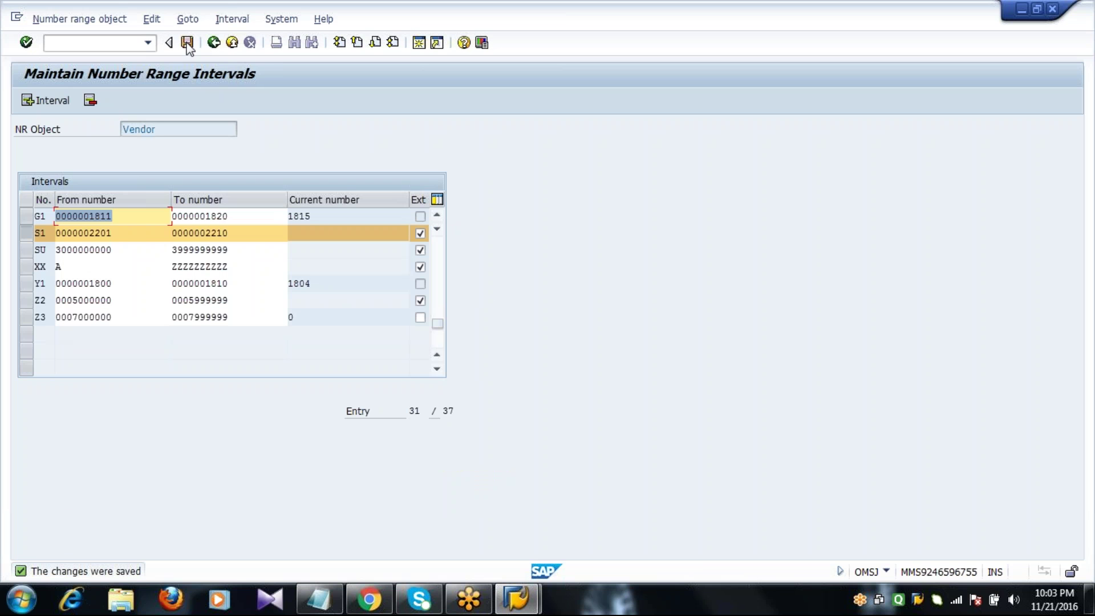
key("F3")
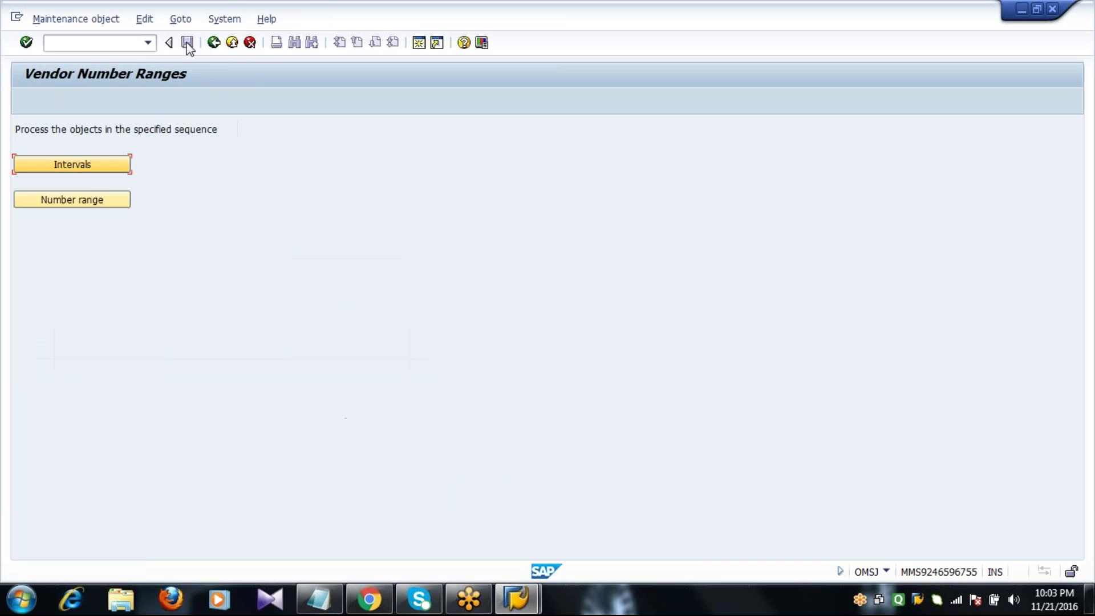
Assign number range S1 to vendor account group 2001.
left_click(88, 205)
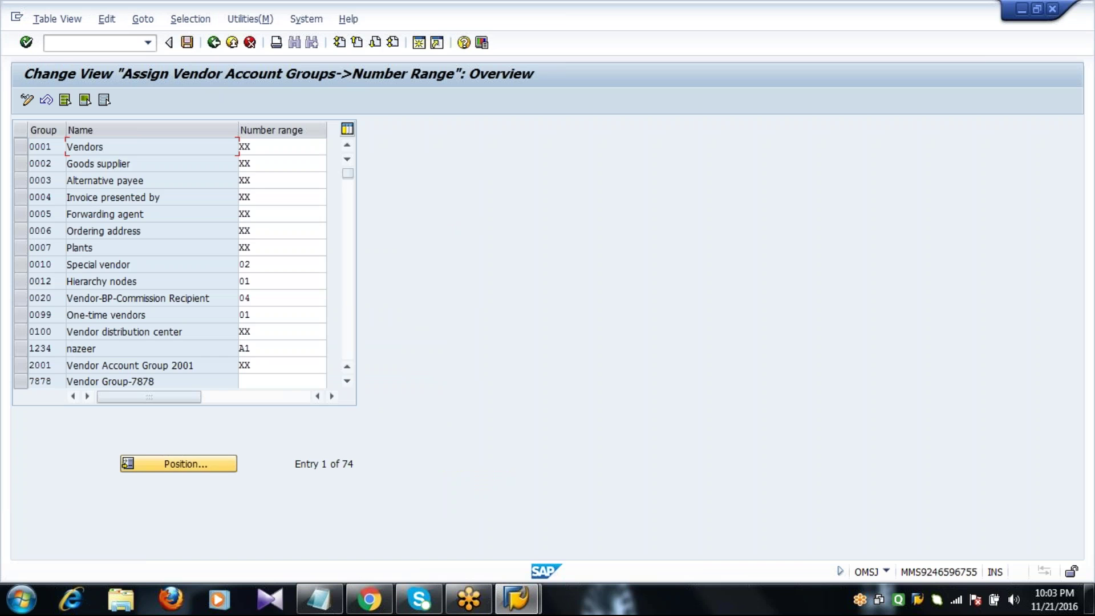
left_click(185, 467)
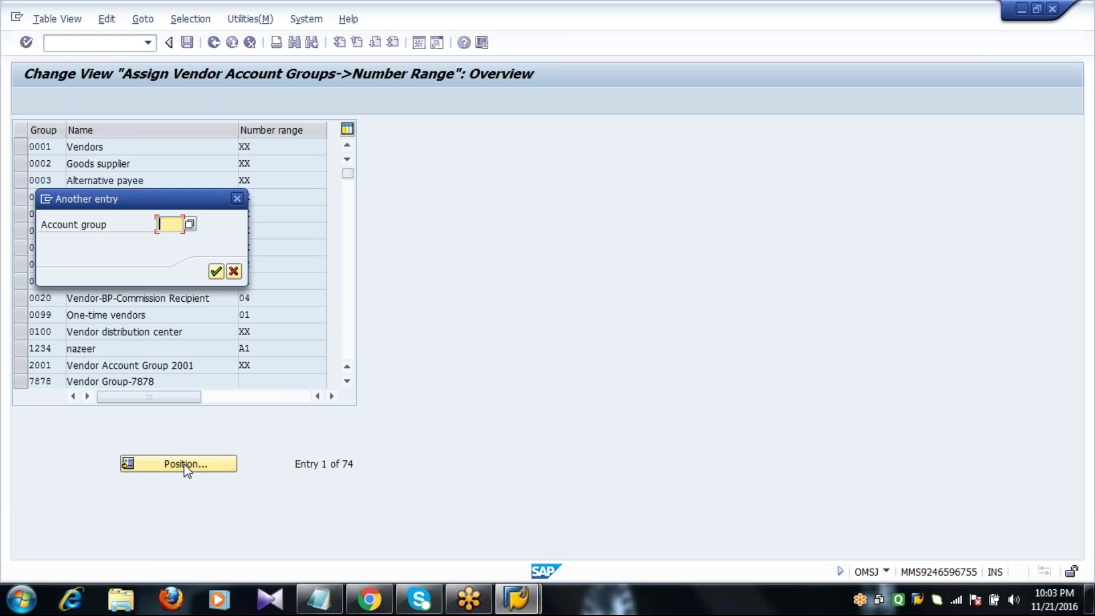
type("2001")
key("Return")
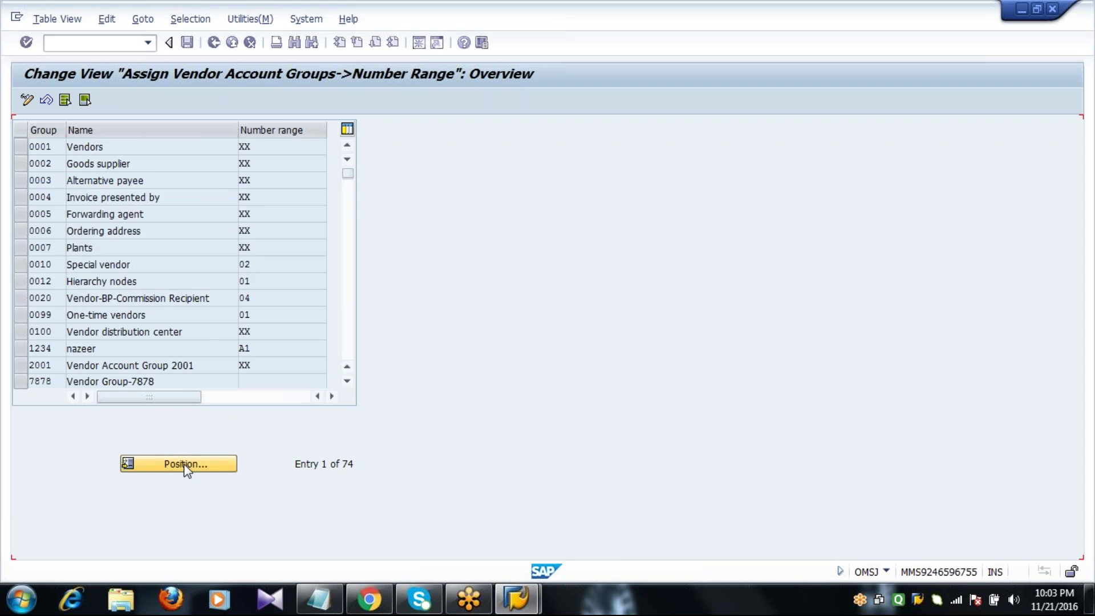
left_click(264, 148)
key("BackSpace")
key("BackSpace")
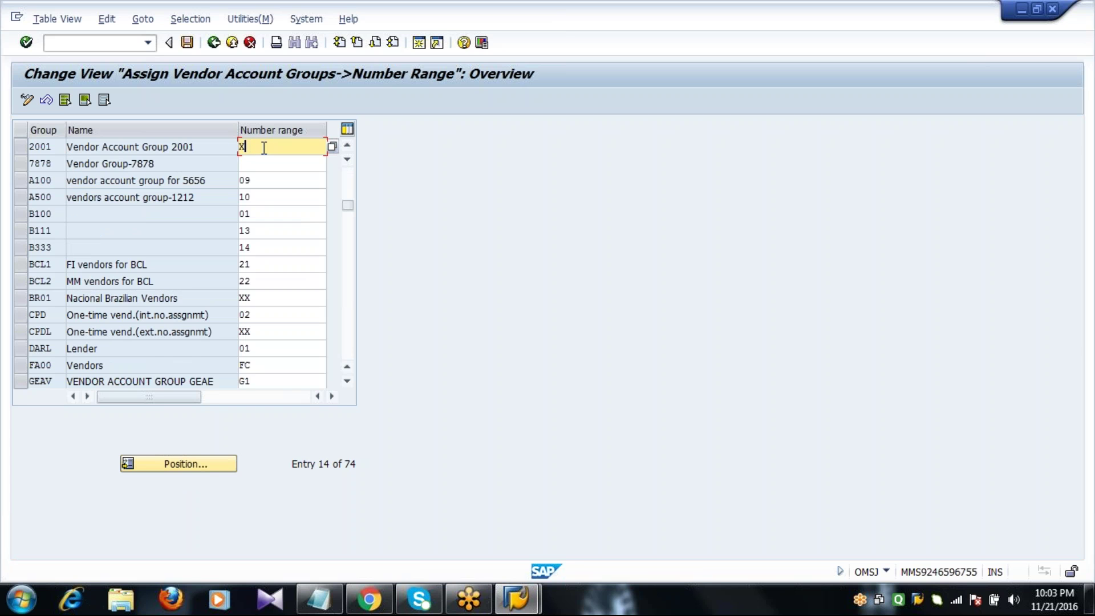
type("S1")
Save the account group assignment to the proposed customizing request and return from the assignment view.
left_click(187, 42)
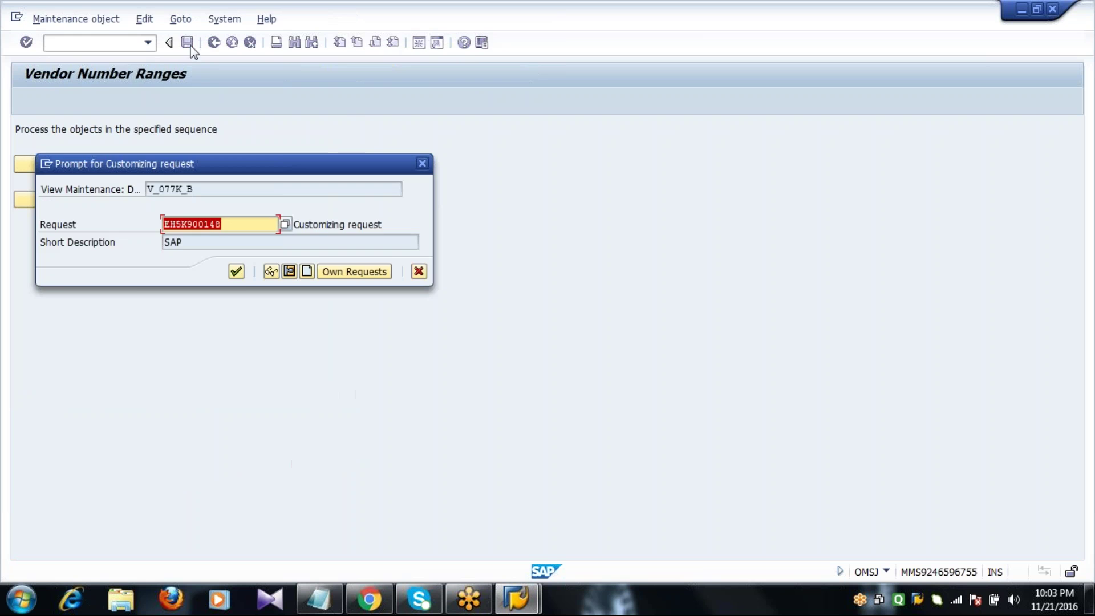
left_click(236, 272)
left_click(214, 43)
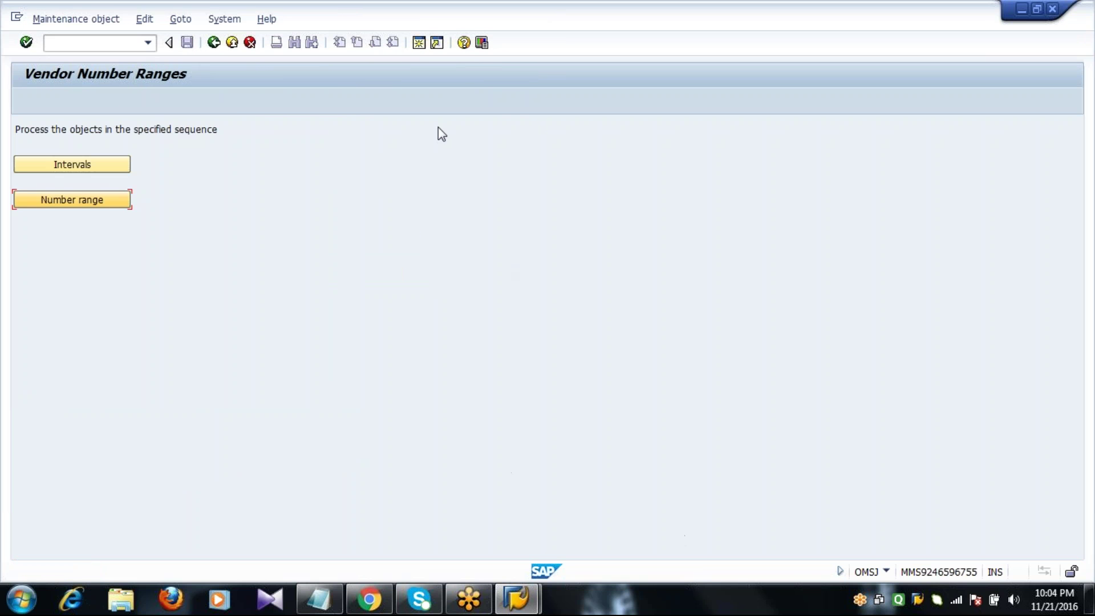
Open a new SAP session and review the vendor transaction codes XK01 to XK03 in the MM - Part1 notes.
left_click(419, 42)
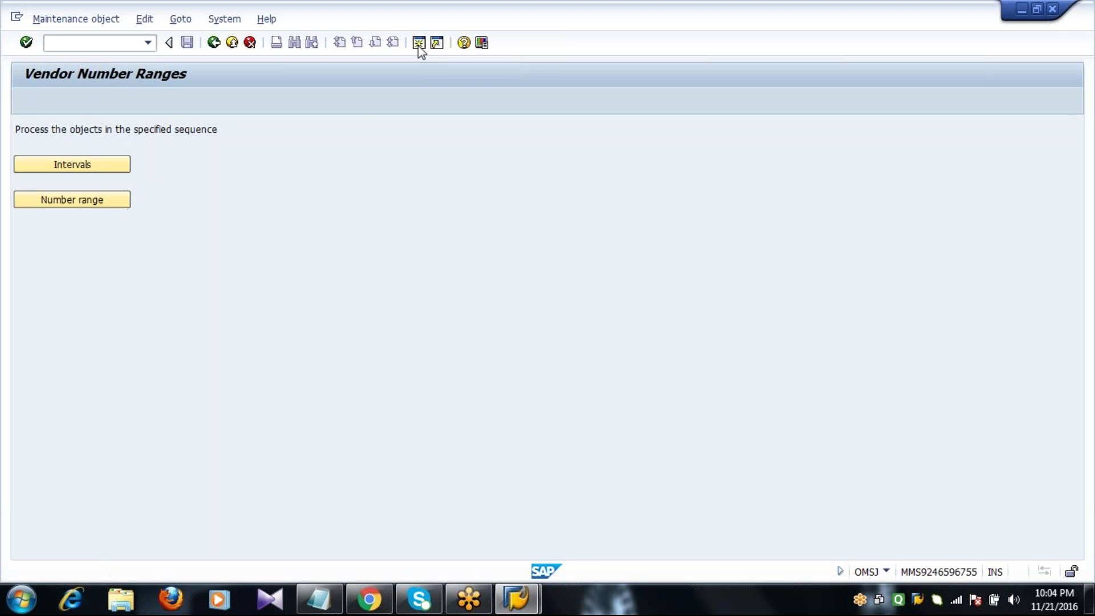
left_click(317, 606)
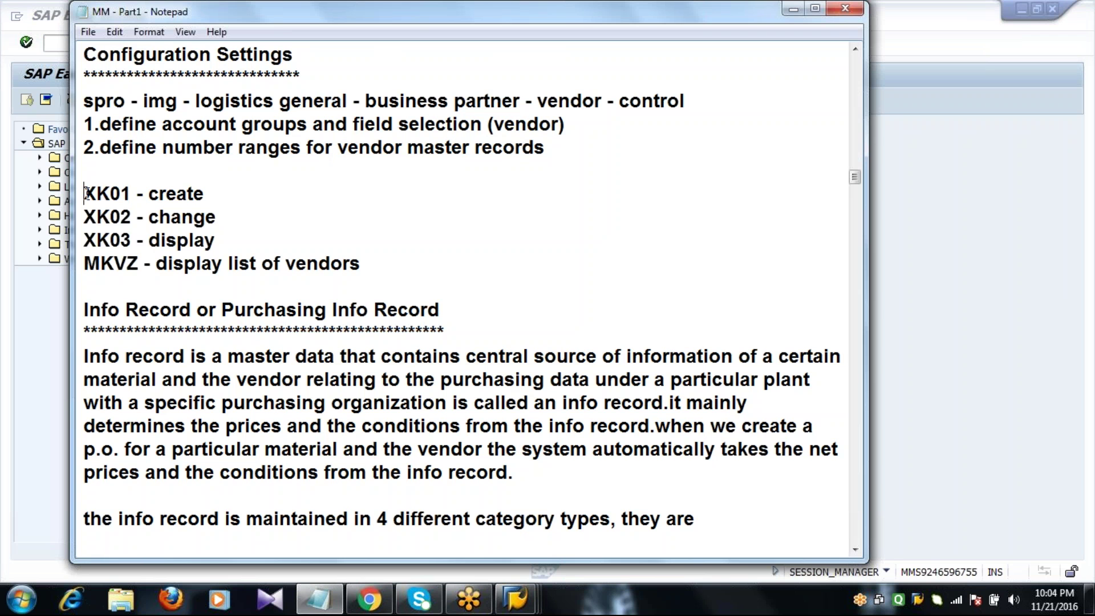
left_click_drag(86, 194, 216, 240)
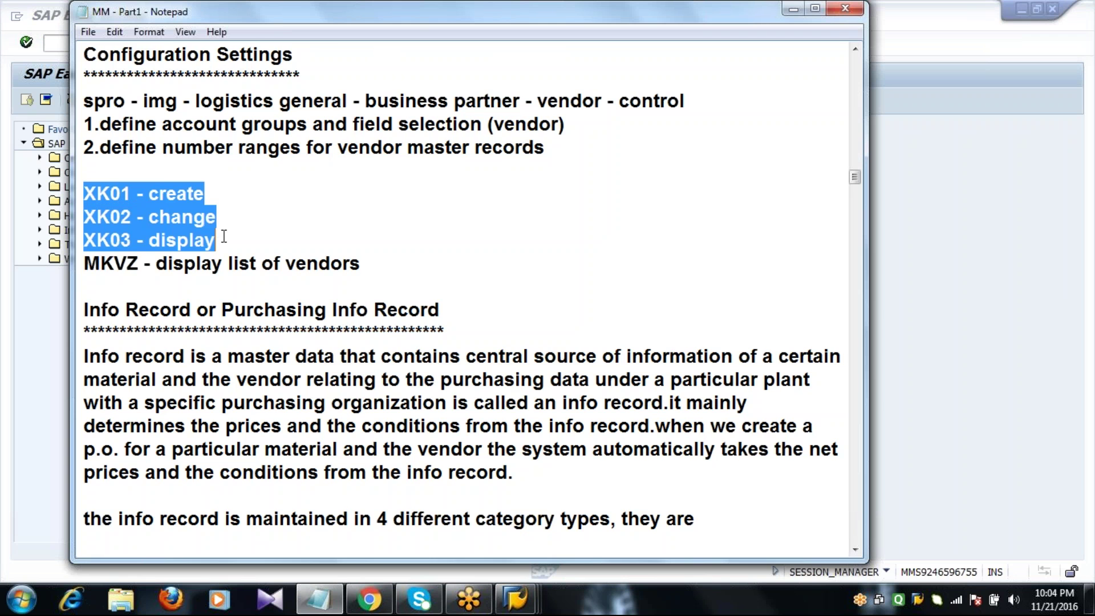
Start vendor creation with transaction XK01, using company code 2001, purchasing organization 2011 and account group 2001.
left_click(60, 44)
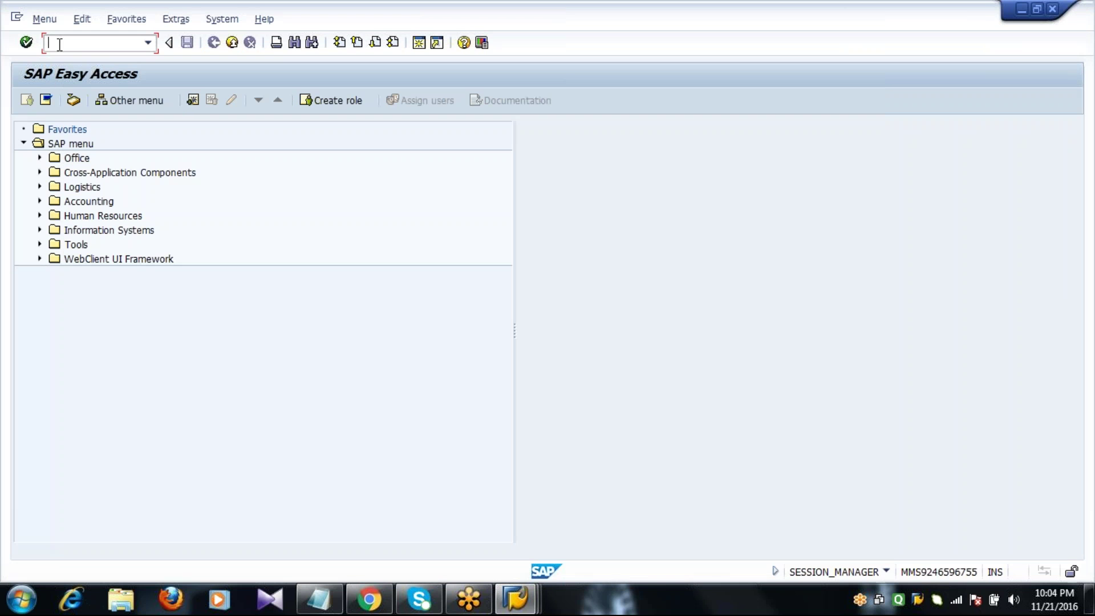
type("xk01")
key("Return")
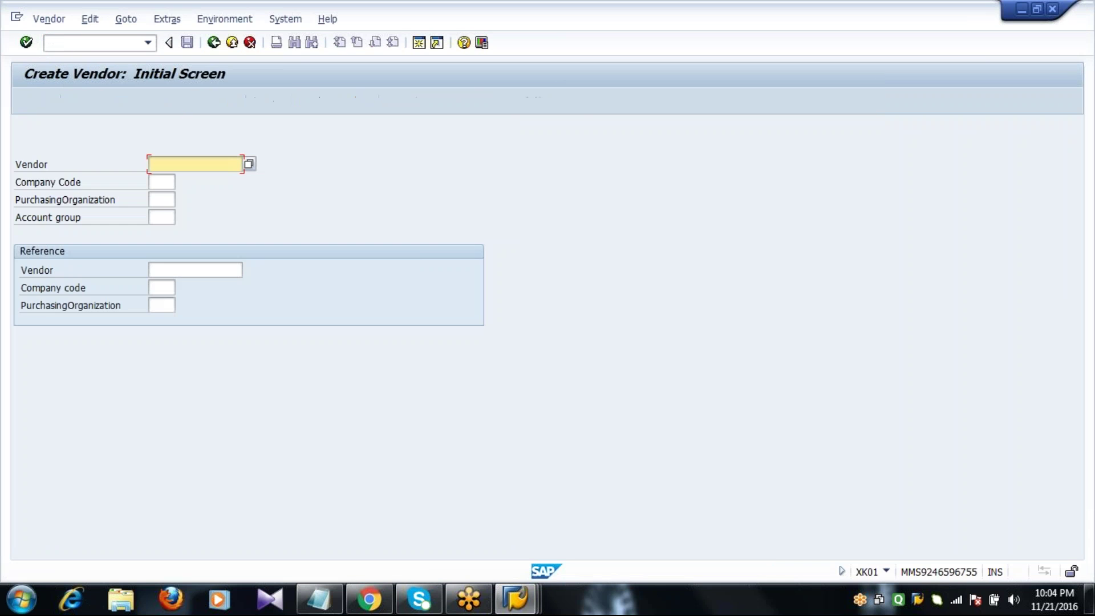
left_click(162, 182)
type("2001")
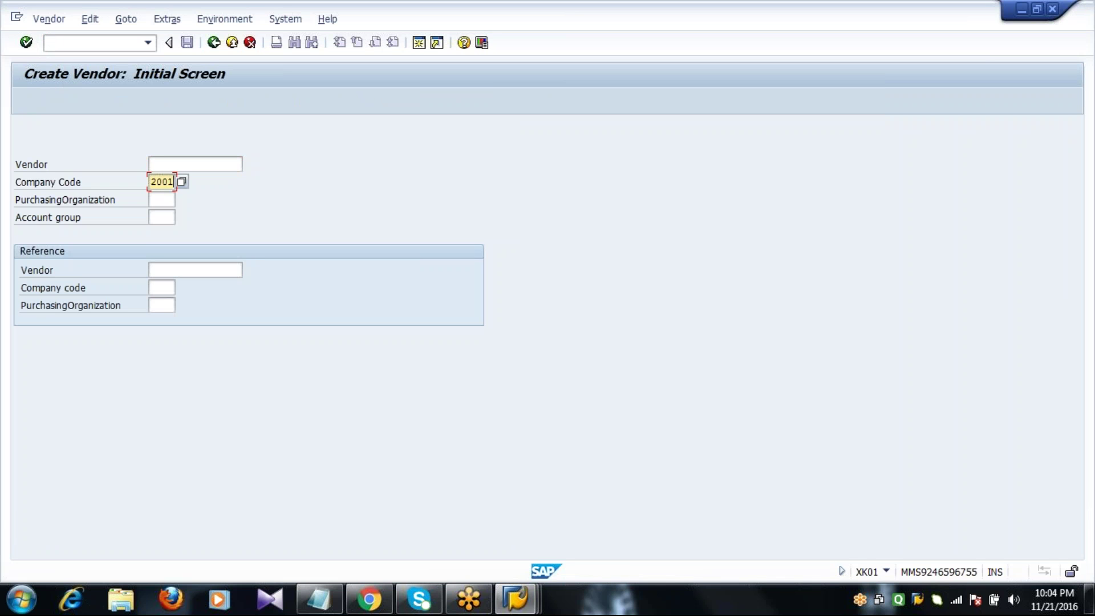
key("Tab")
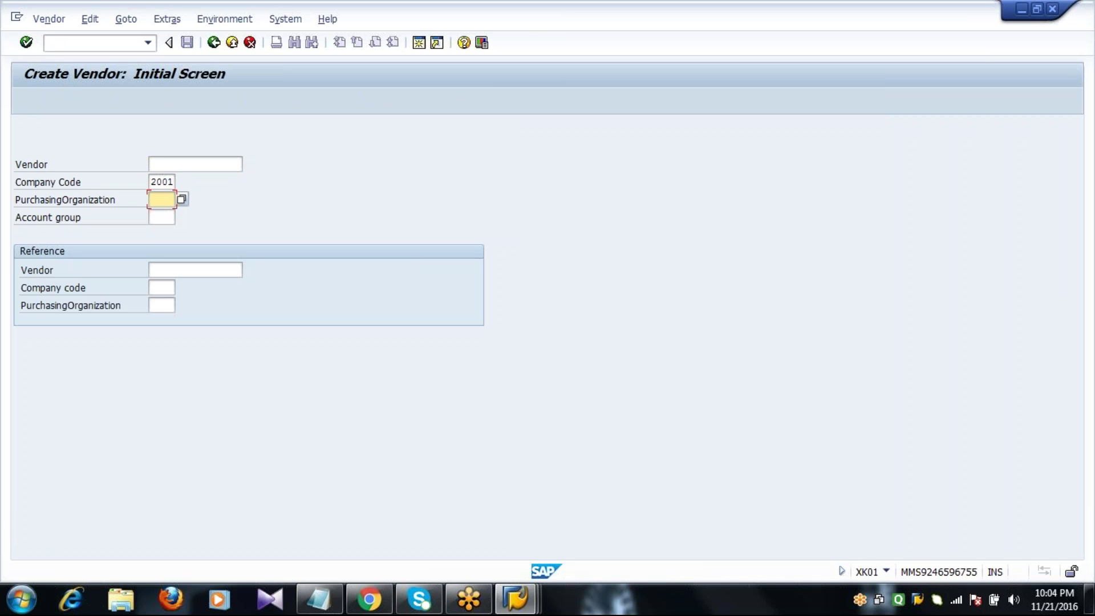
left_click(181, 199)
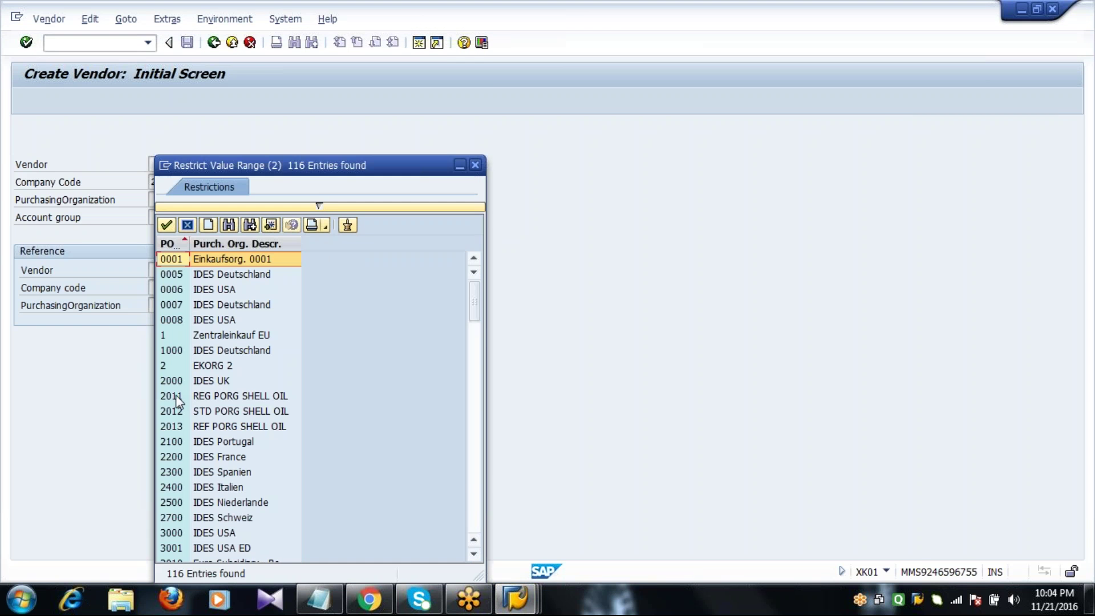
double_click(188, 396)
left_click(163, 217)
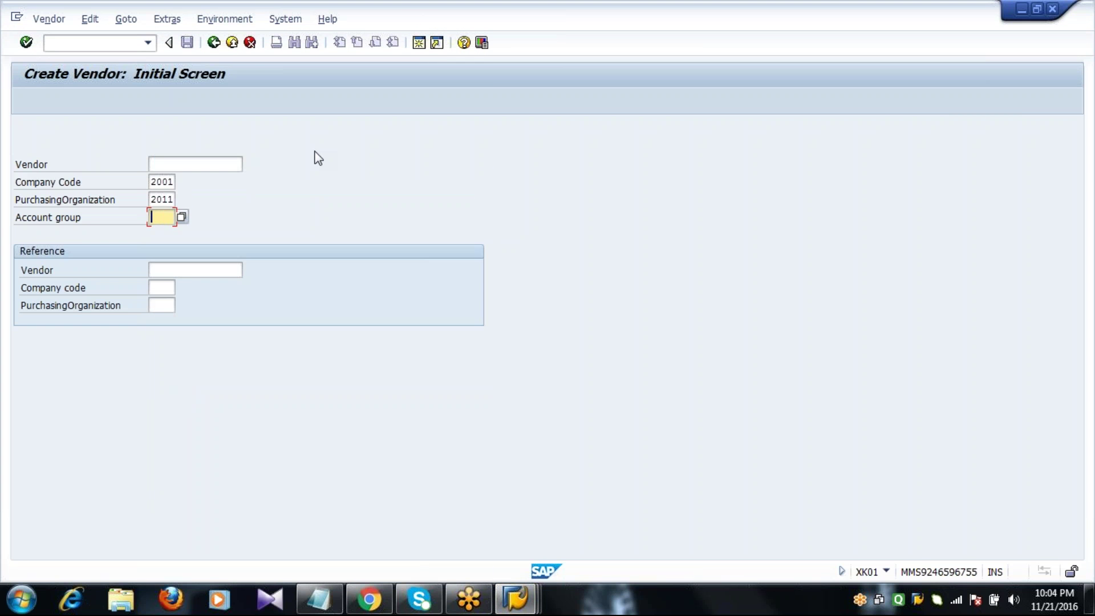
type("2001")
Try to continue without a vendor number, and read the details of the resulting message.
left_click(231, 165)
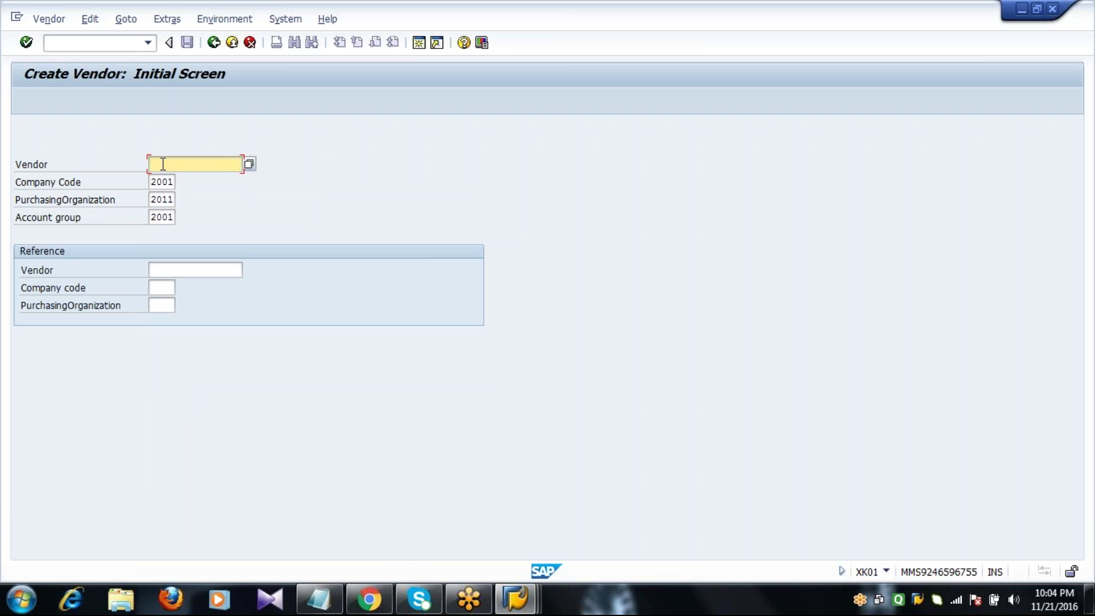
key("Return")
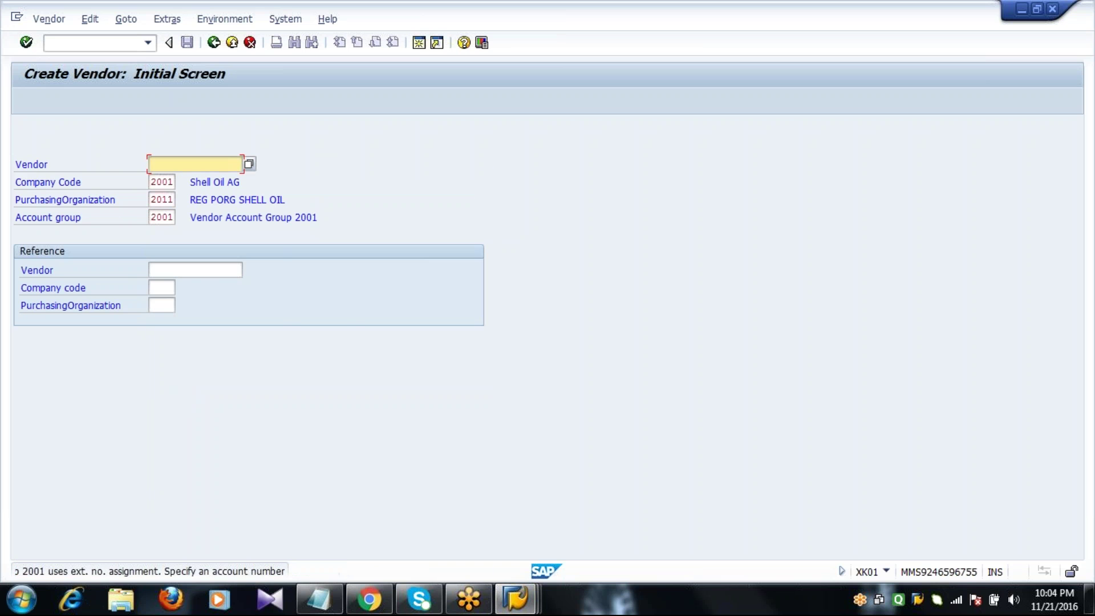
double_click(192, 573)
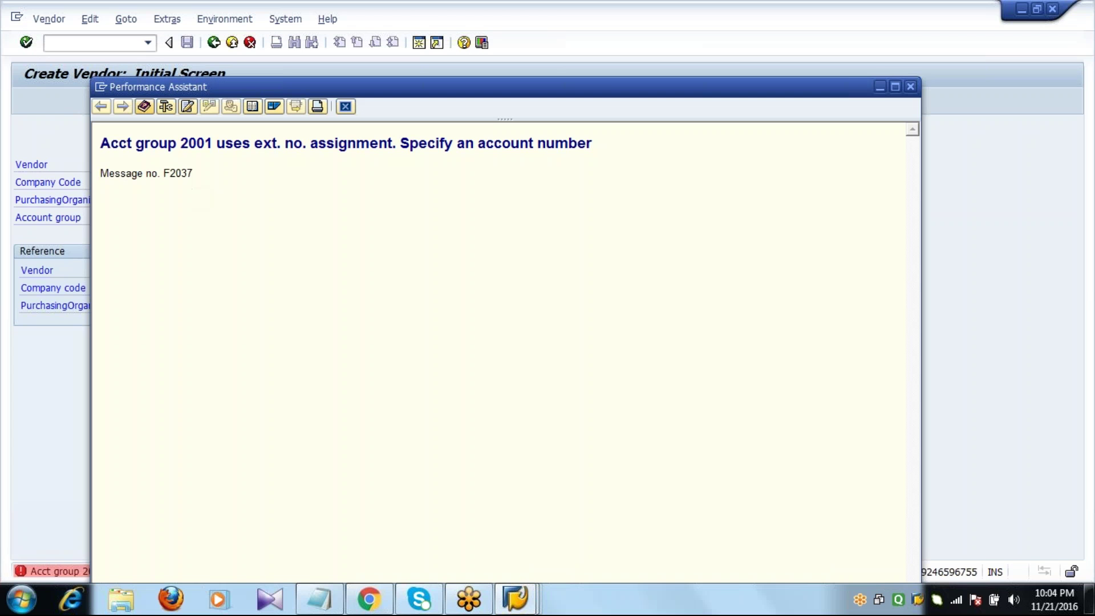
left_click(348, 106)
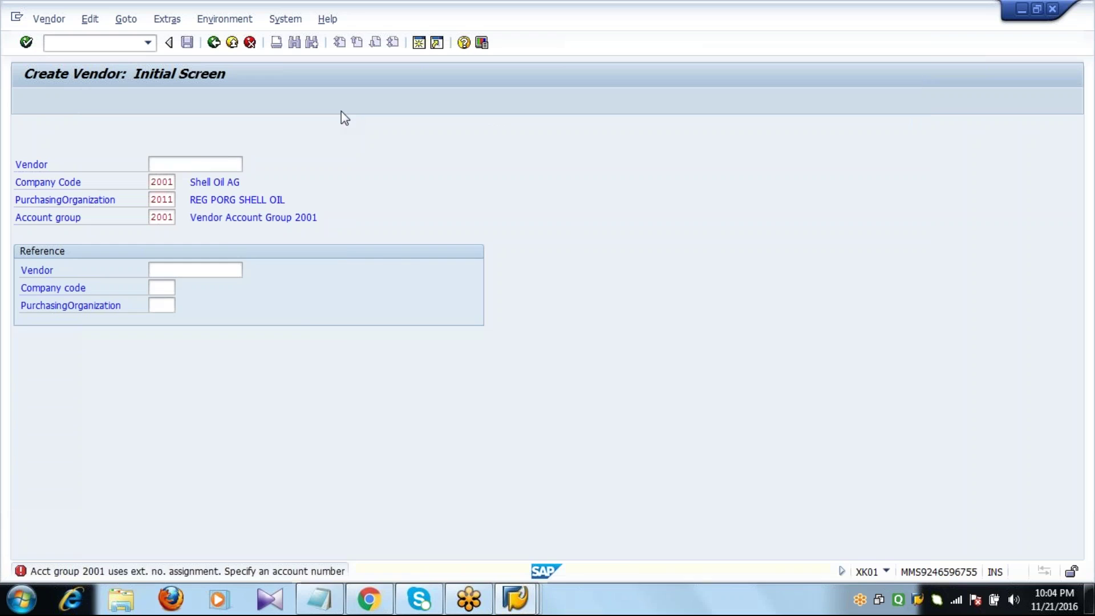
Try to continue with an external vendor number outside the range of interval S1.
left_click(177, 164)
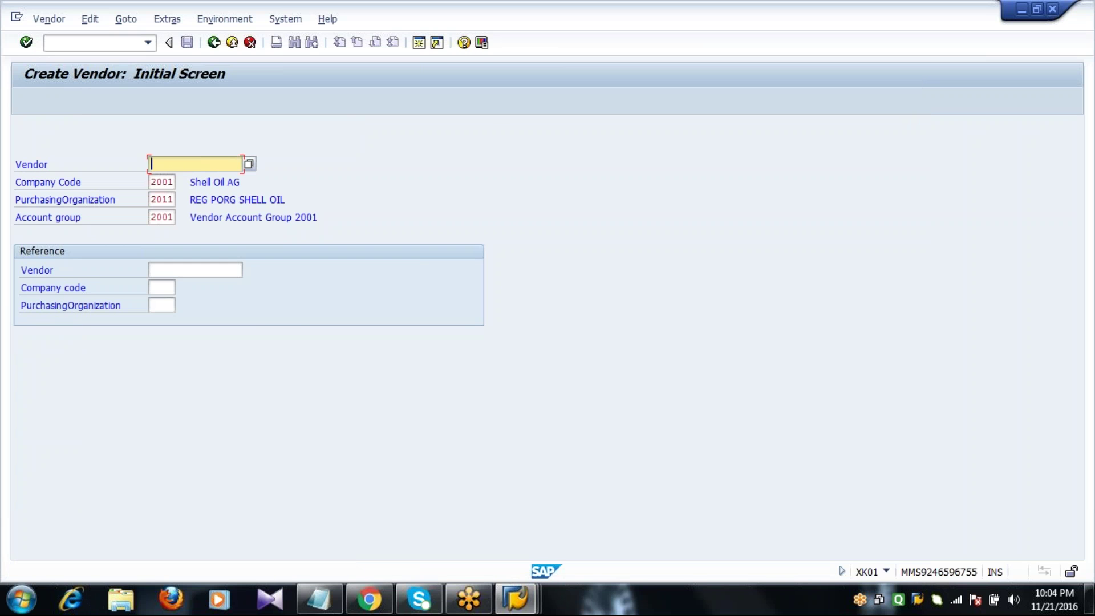
type("225000")
key("Return")
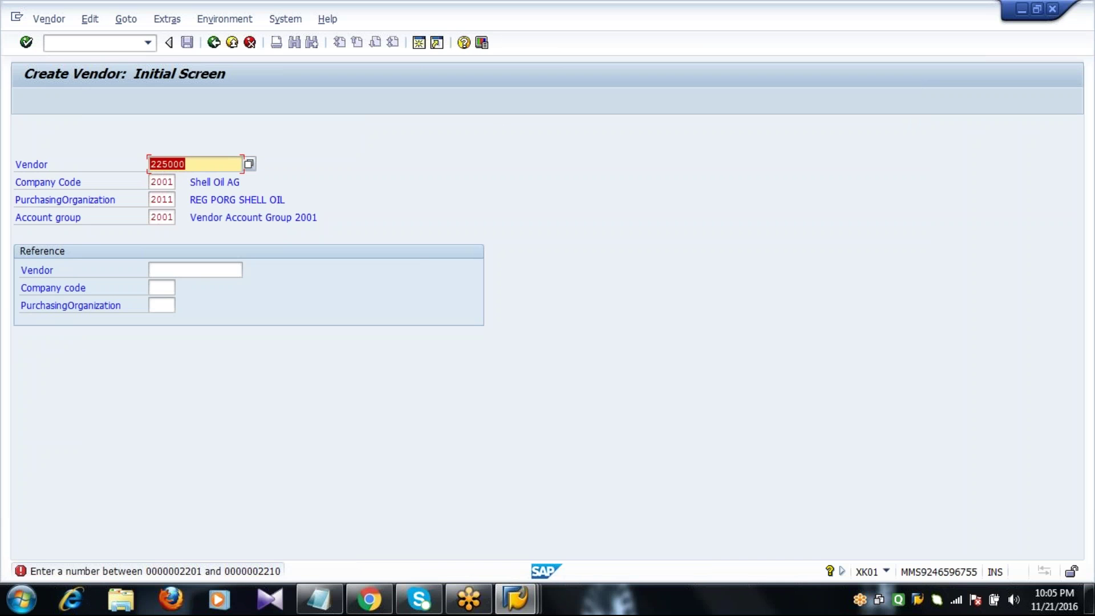
Read the long text of the vendor number range message, and return to the vendor number on the initial screen.
double_click(218, 573)
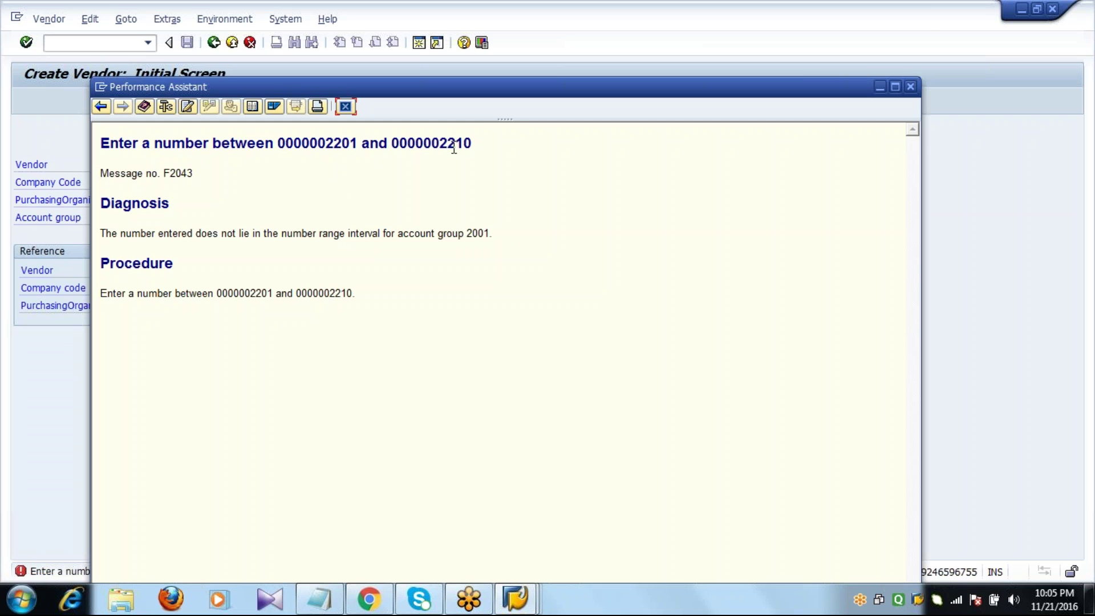
left_click(345, 107)
left_click(175, 217)
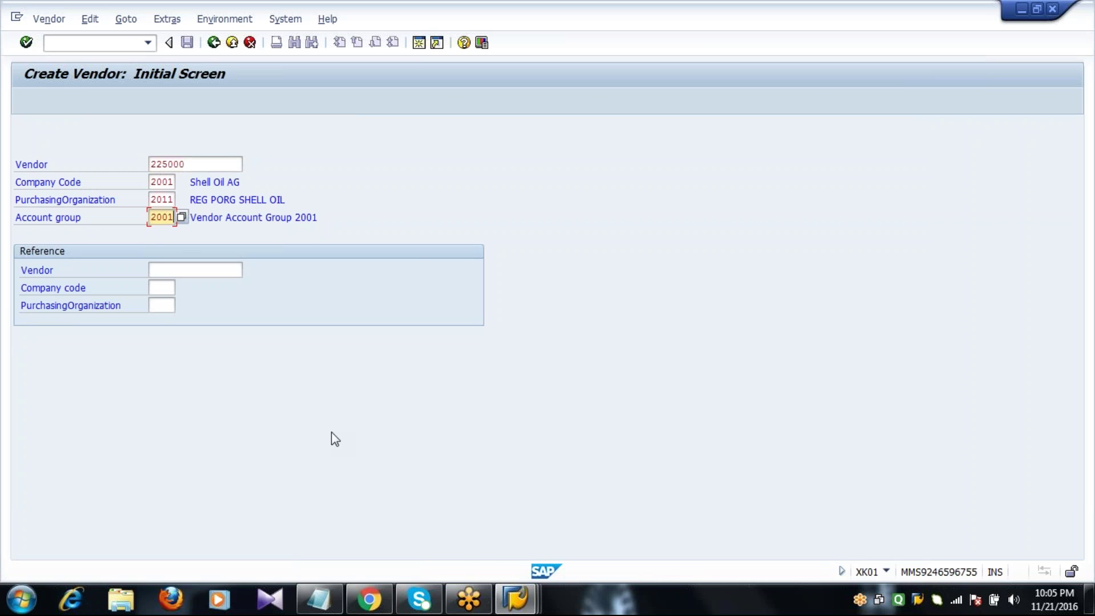
left_click(225, 166)
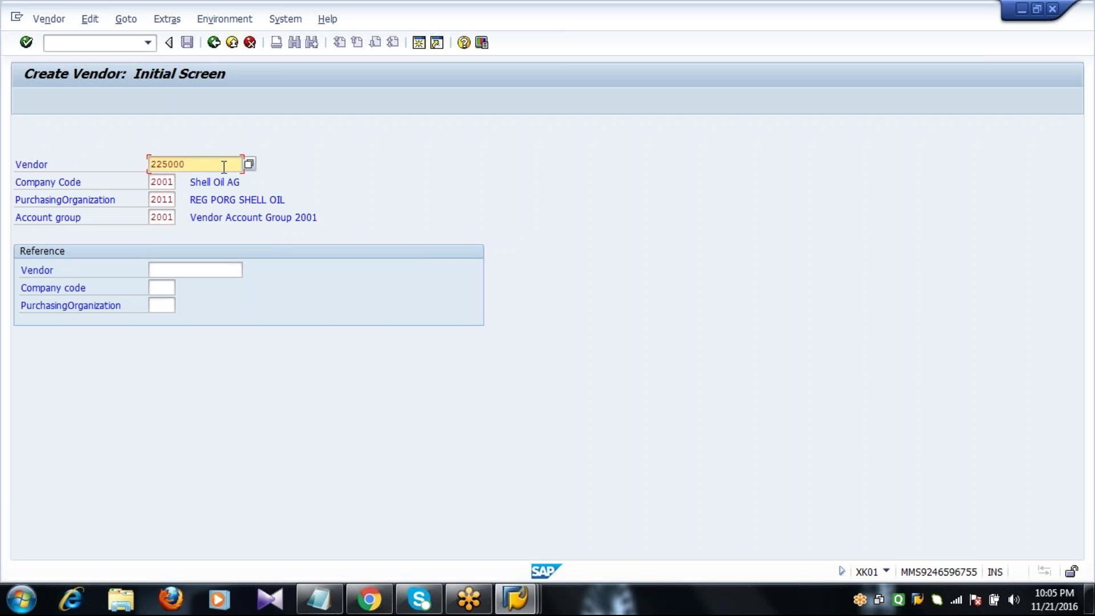
Change vendor number range interval S1 from external to internal number assignment in the vendor number ranges session, and save it.
left_click(515, 600)
left_click(472, 519)
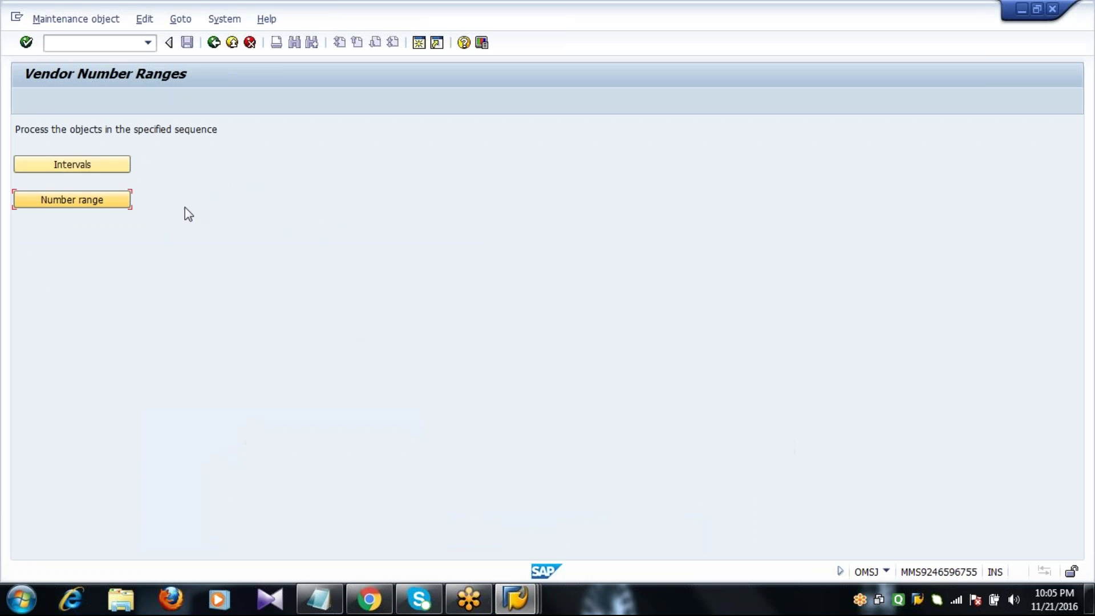
left_click(94, 165)
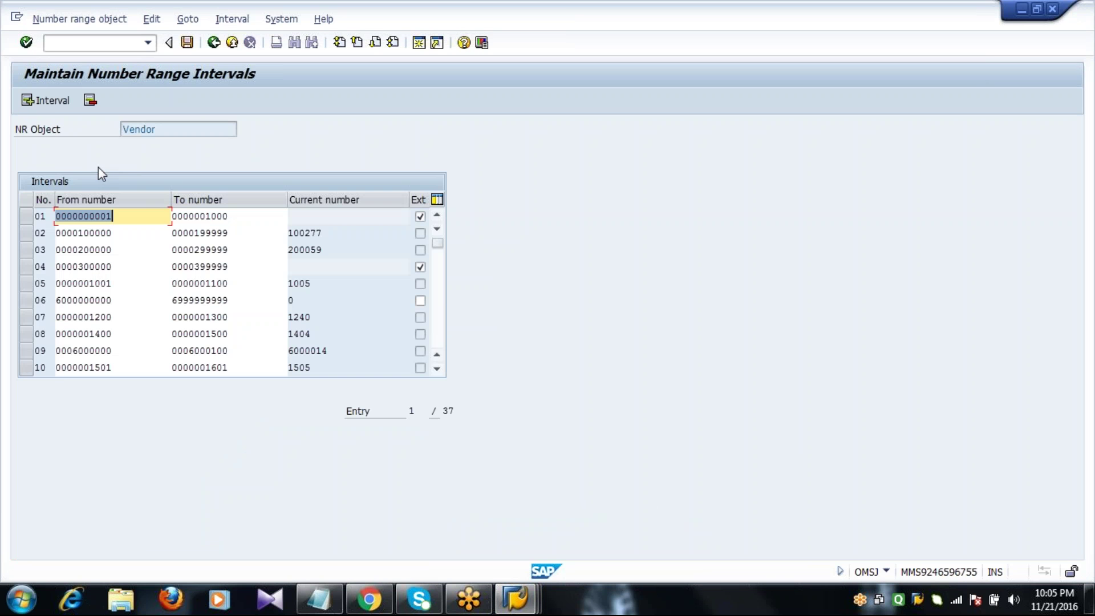
left_click(439, 339)
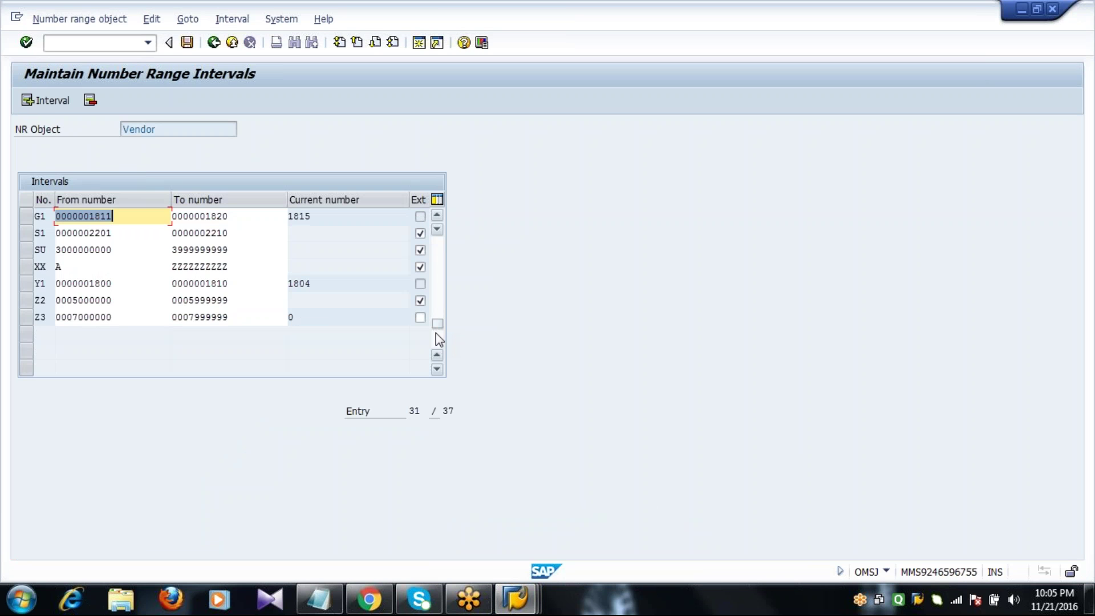
left_click(28, 234)
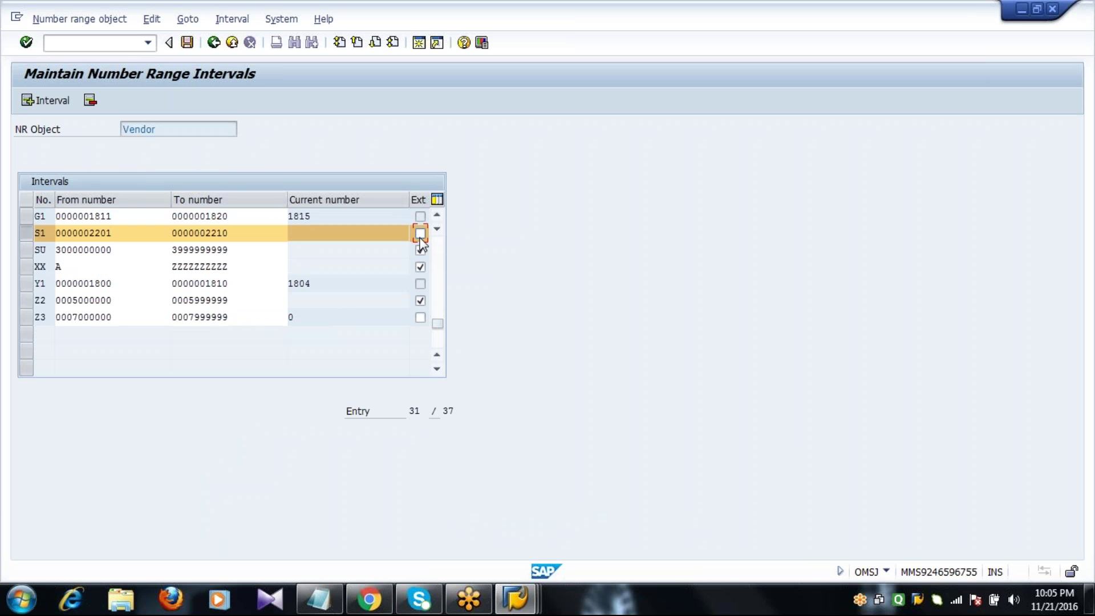
left_click(187, 42)
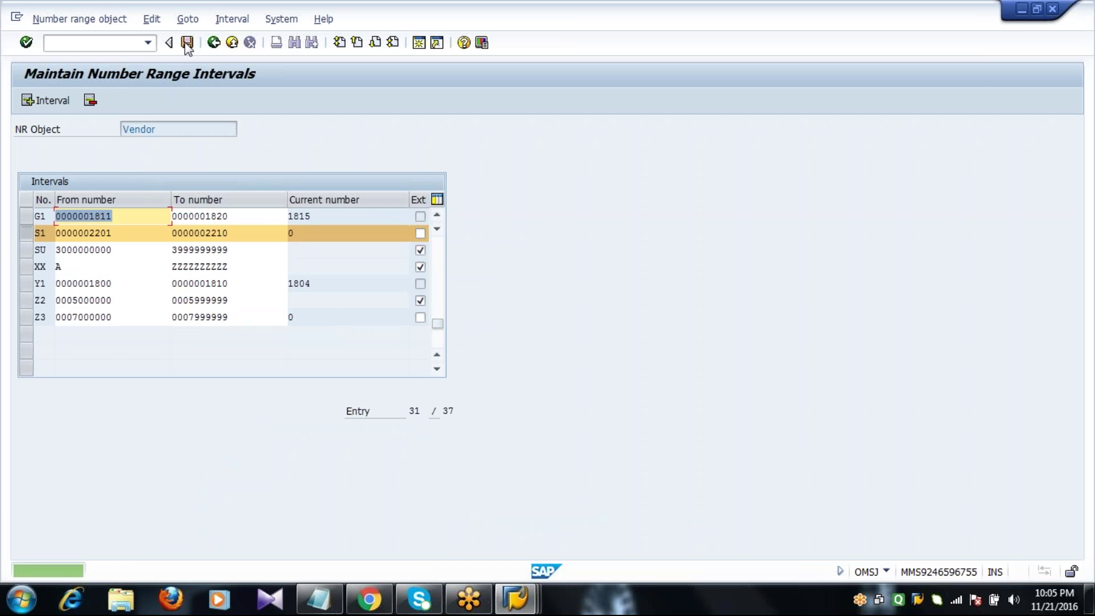
left_click(214, 43)
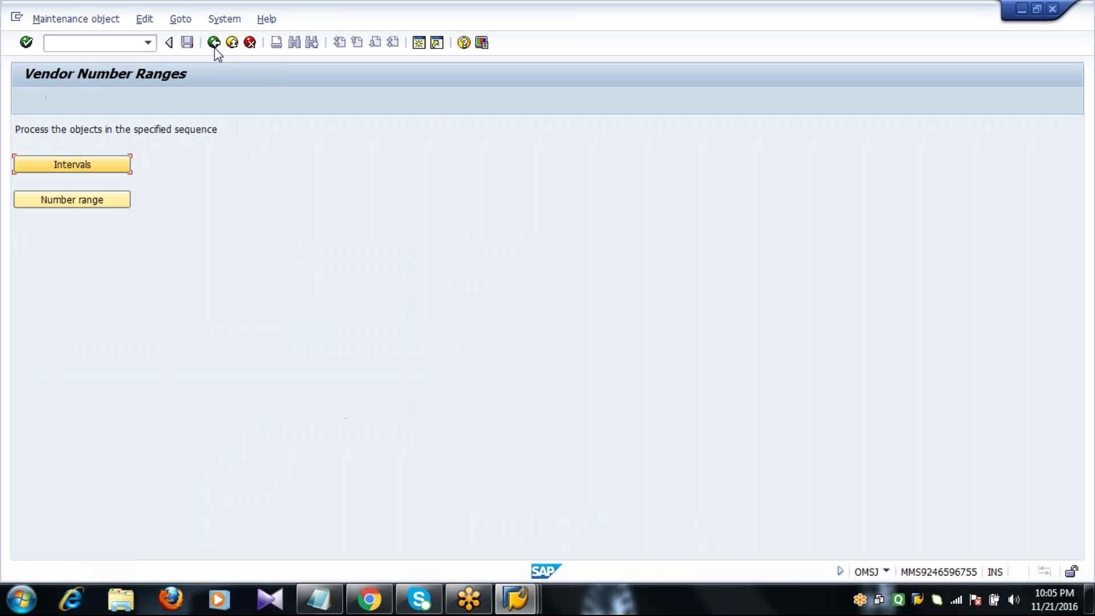
Restart XK01 without a vendor number to check internal number assignment on the address screen, and exit without saving.
left_click(516, 597)
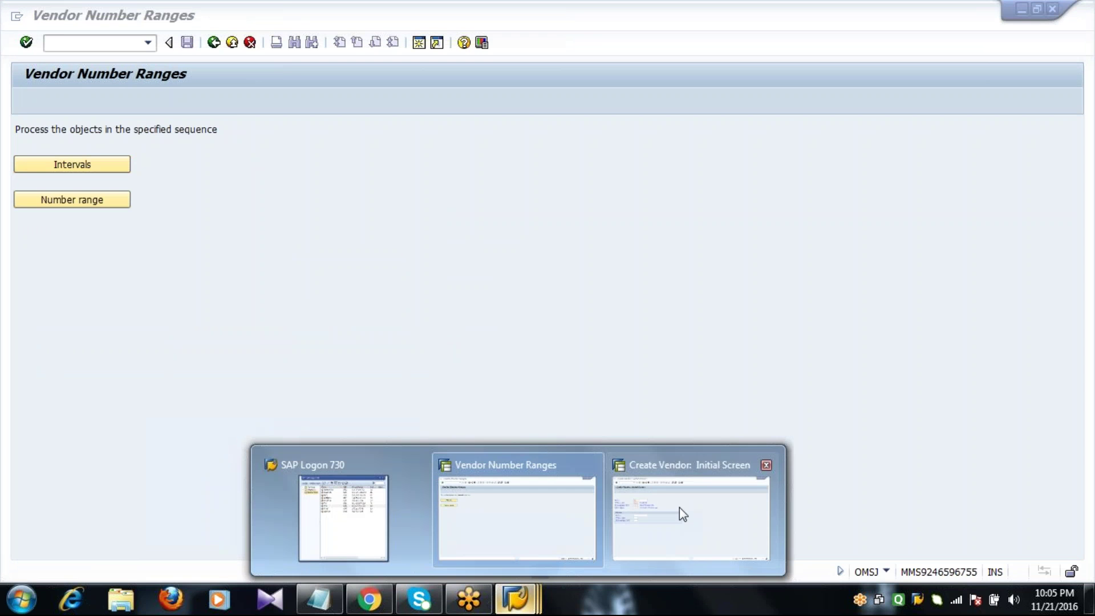
left_click(679, 507)
left_click(91, 43)
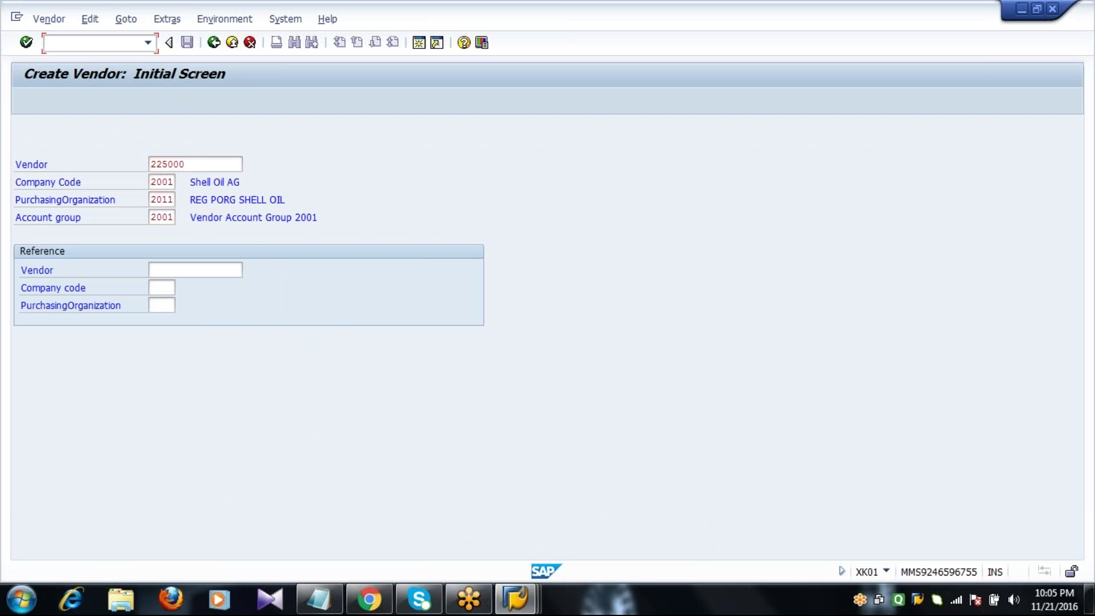
type("/NXK01")
key("Return")
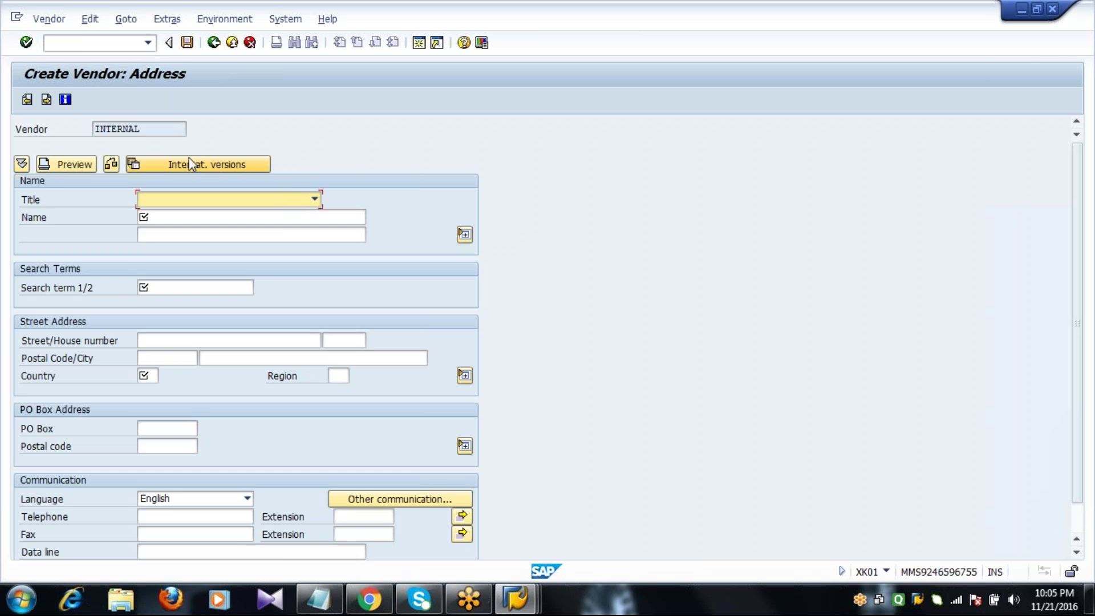
left_click(162, 132)
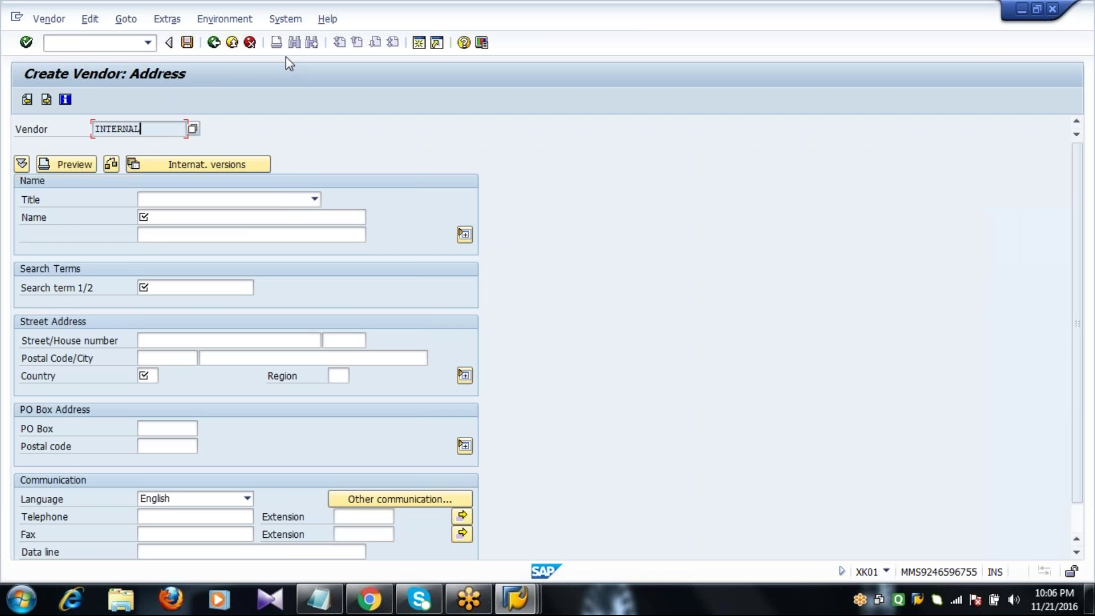
left_click(233, 42)
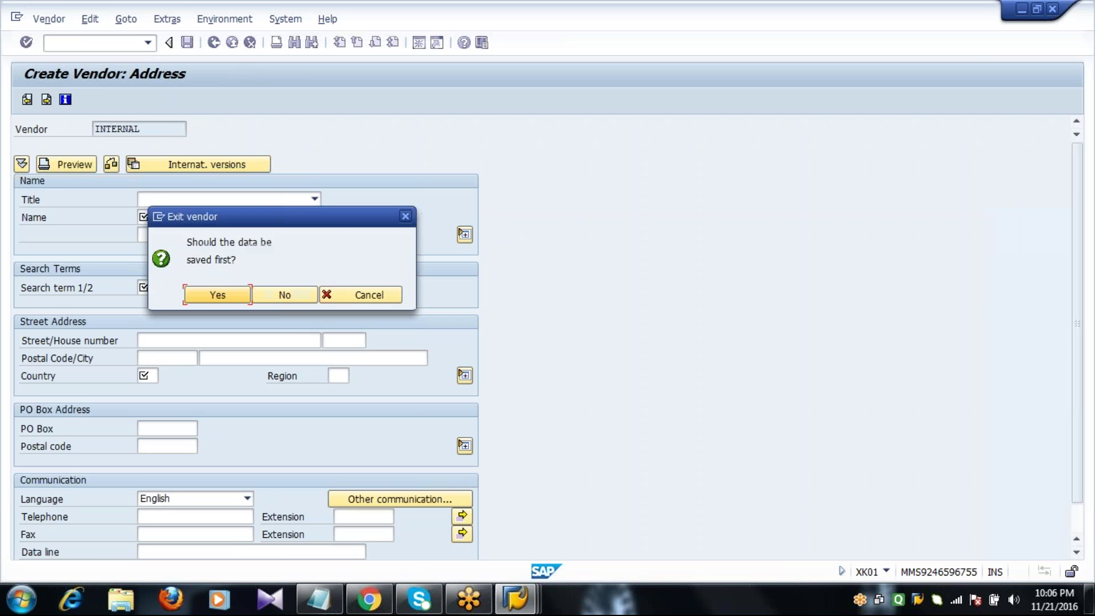
left_click(279, 296)
Start vendor creation with XK01 for company code 2001, purchasing organization 2011 and account group 2001, leaving the vendor number blank.
left_click(126, 43)
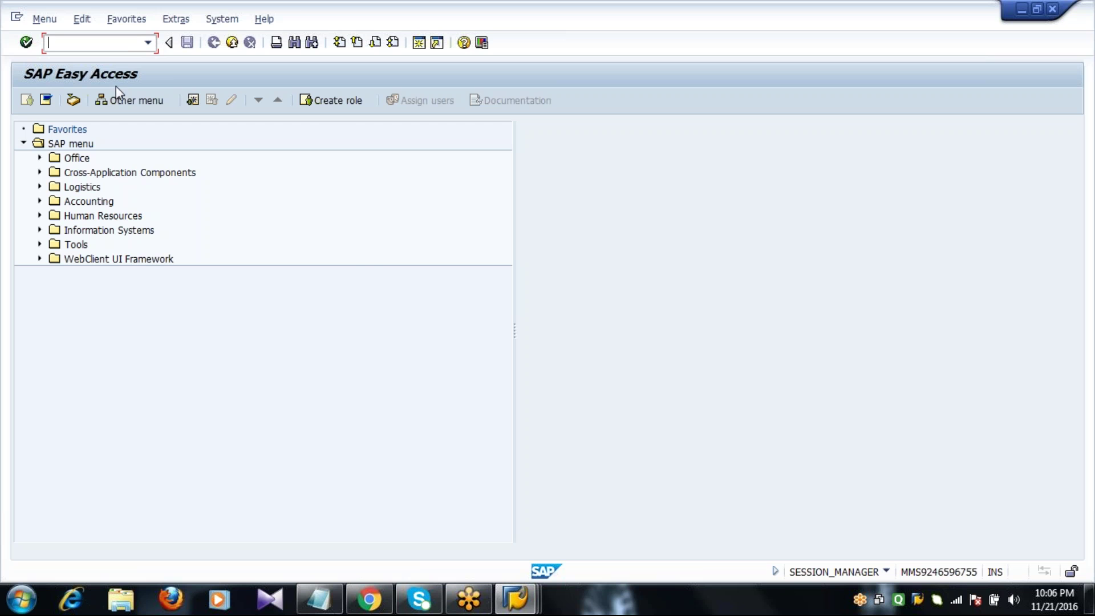
type("XK01")
key("Return")
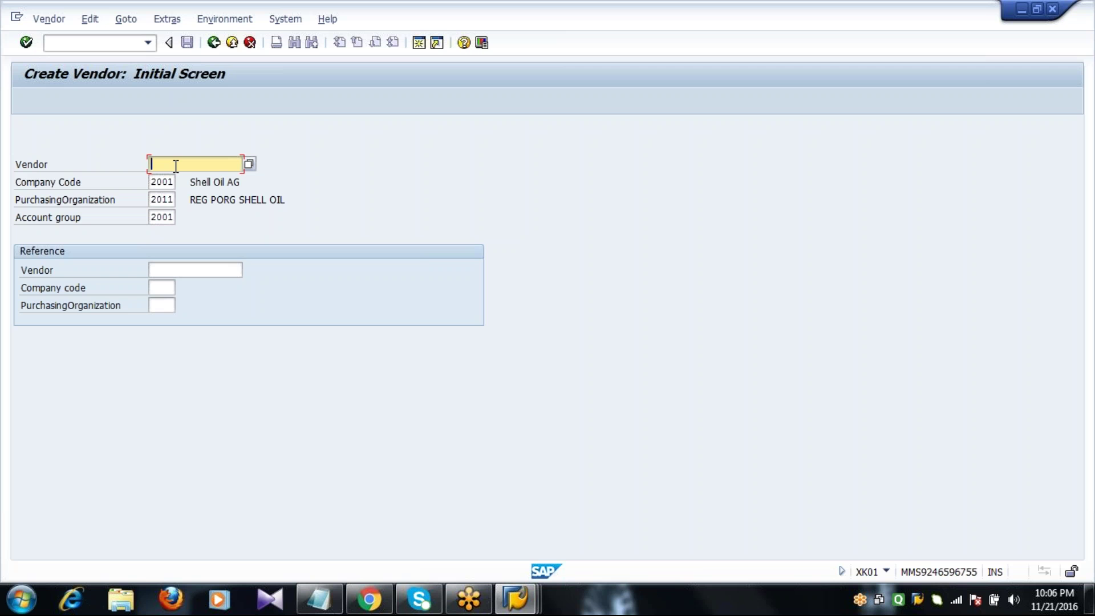
key("Tab")
key("Tab")
key("Tab")
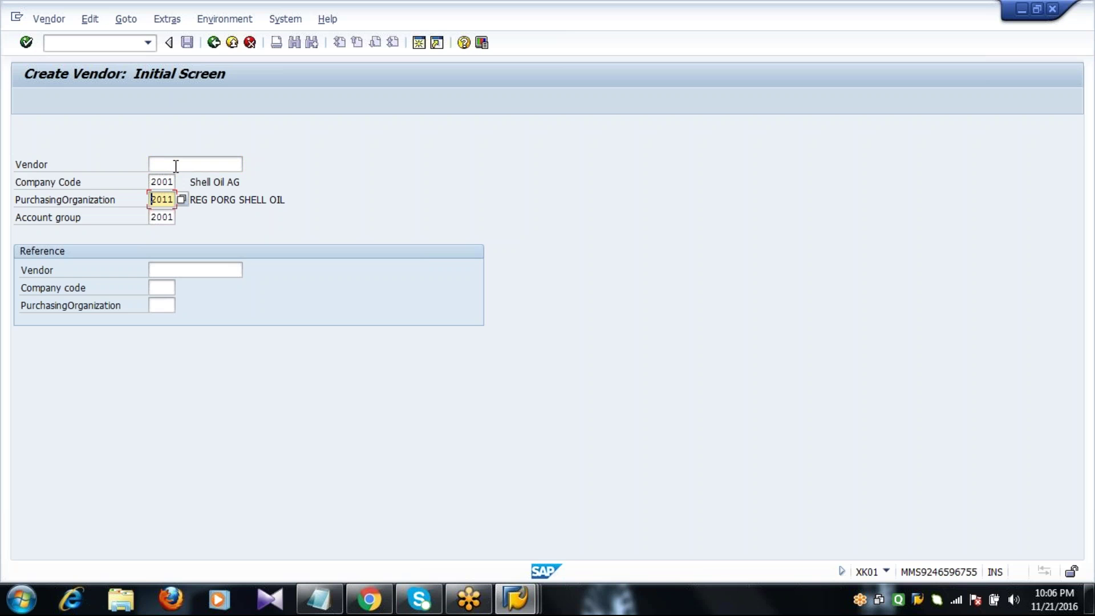
key("Return")
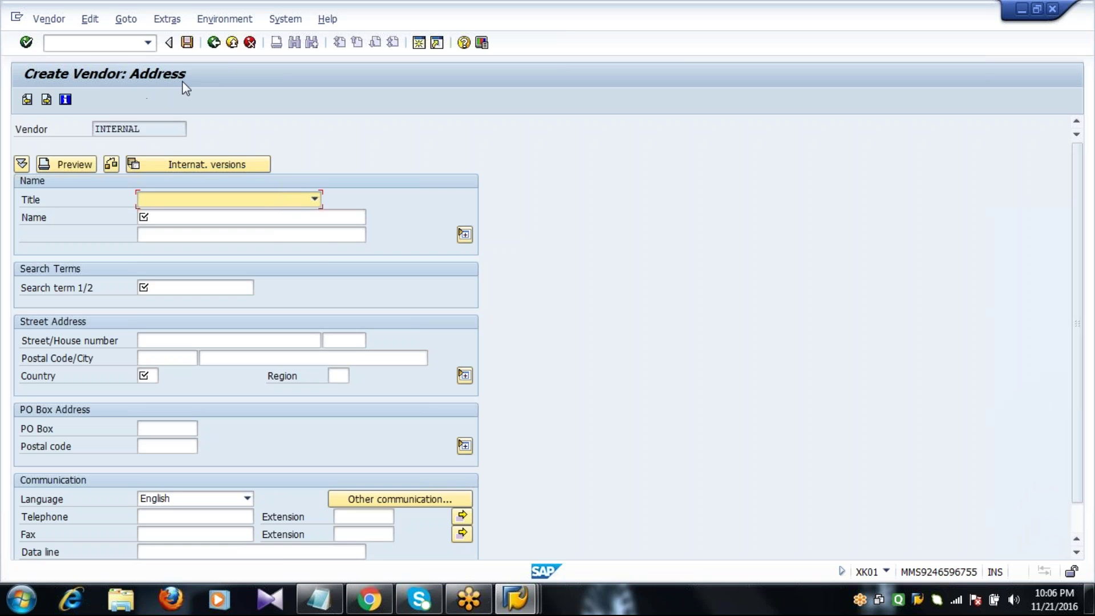
Set the vendor's title to Mr. and enter the vendor's name both as name and as search term.
left_click(260, 202)
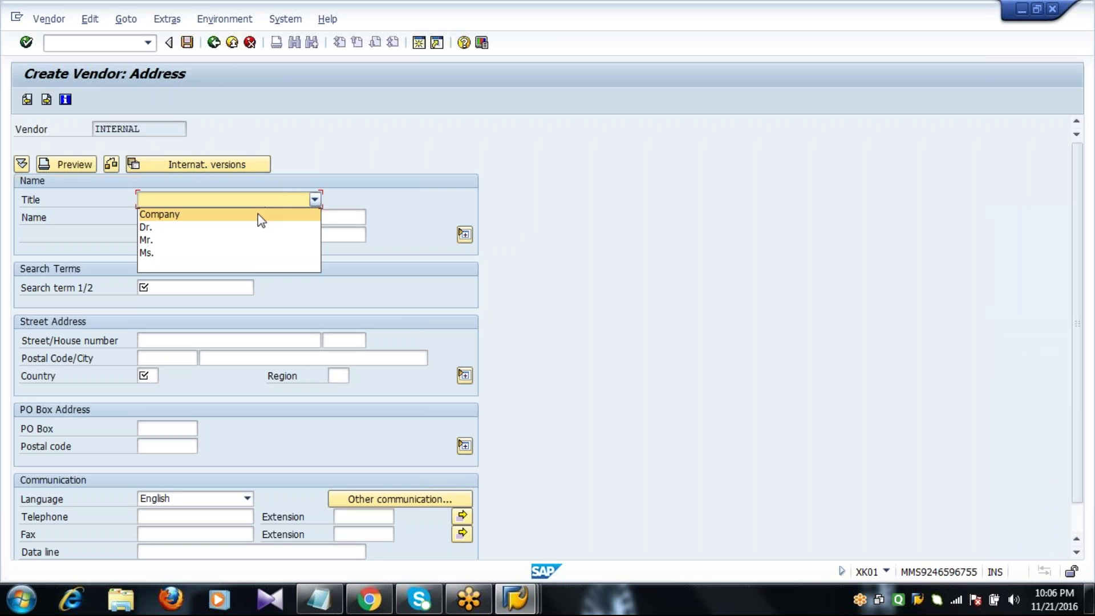
left_click(251, 242)
left_click(238, 219)
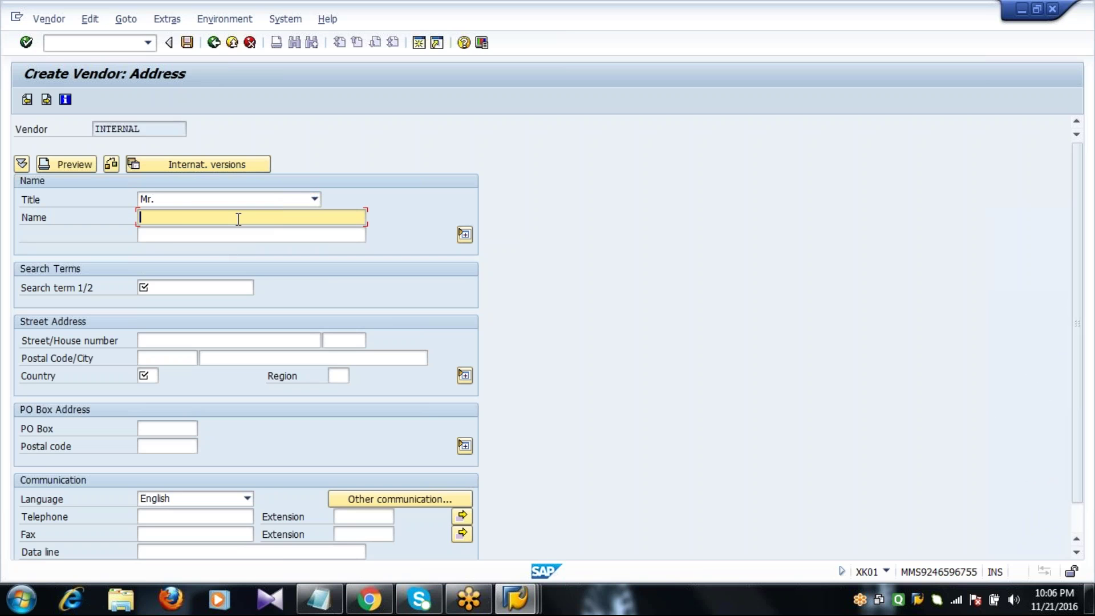
type("Arun")
key("Tab")
key("Tab")
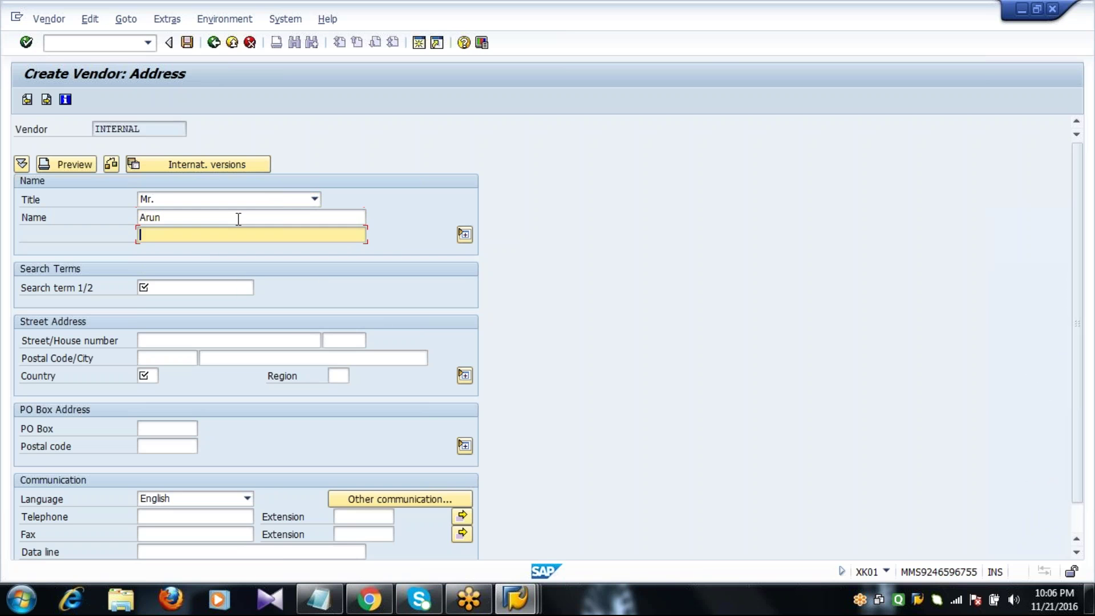
type("Arun")
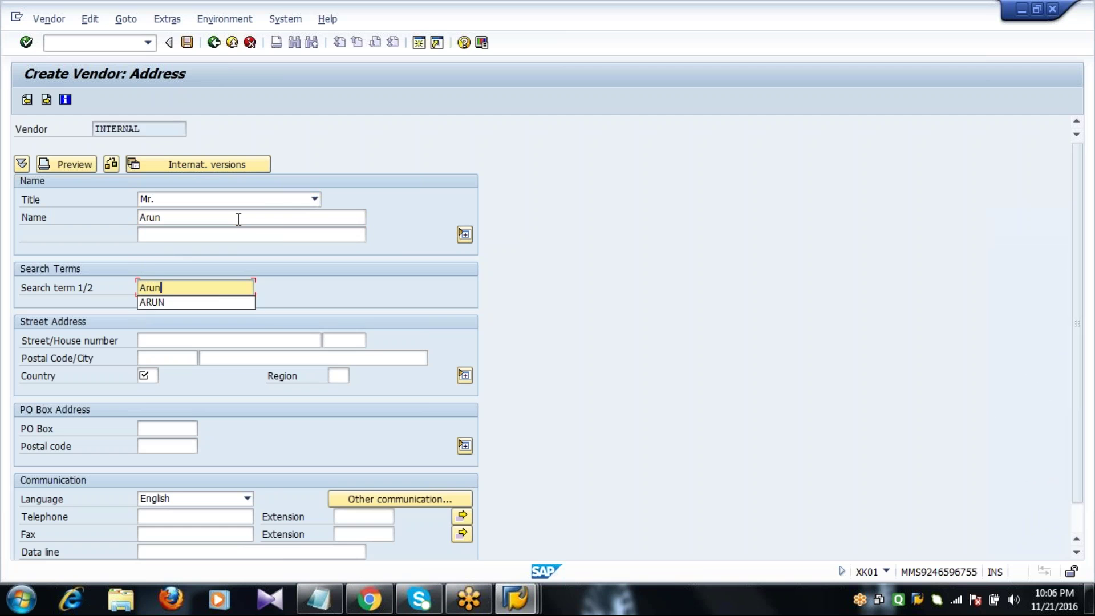
Fill in the vendor's street, postal code and city, and set the country to DE.
key("Tab")
key("Tab")
key("shift+Tab")
key("shift+Tab")
key("Tab")
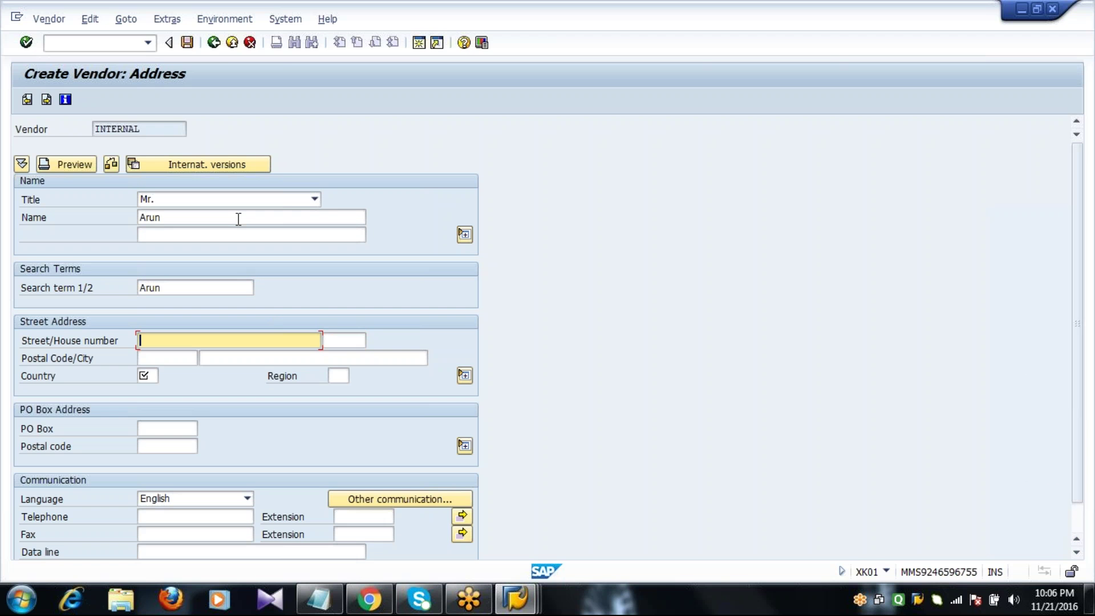
type("Phase4")
key("Tab")
key("Tab")
type("12")
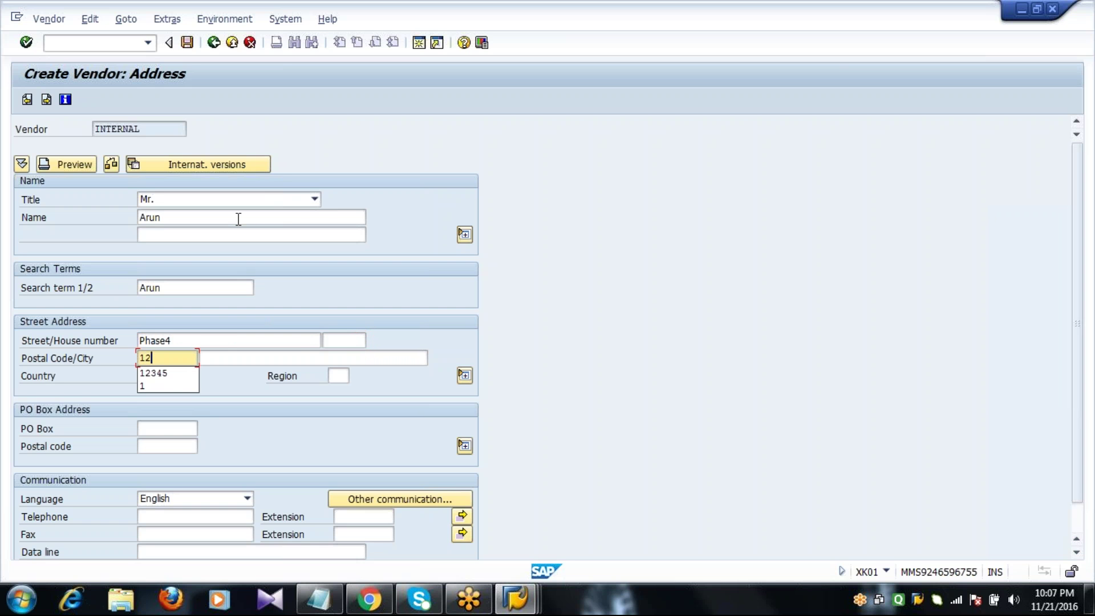
type("345")
key("Tab")
type("Fr")
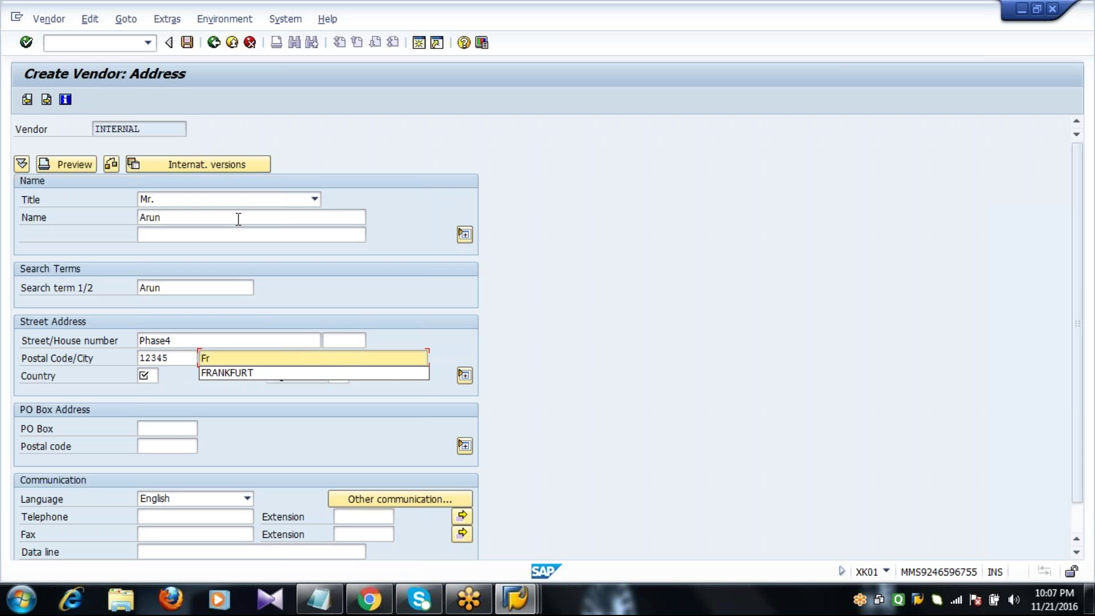
key("Down")
key("Return")
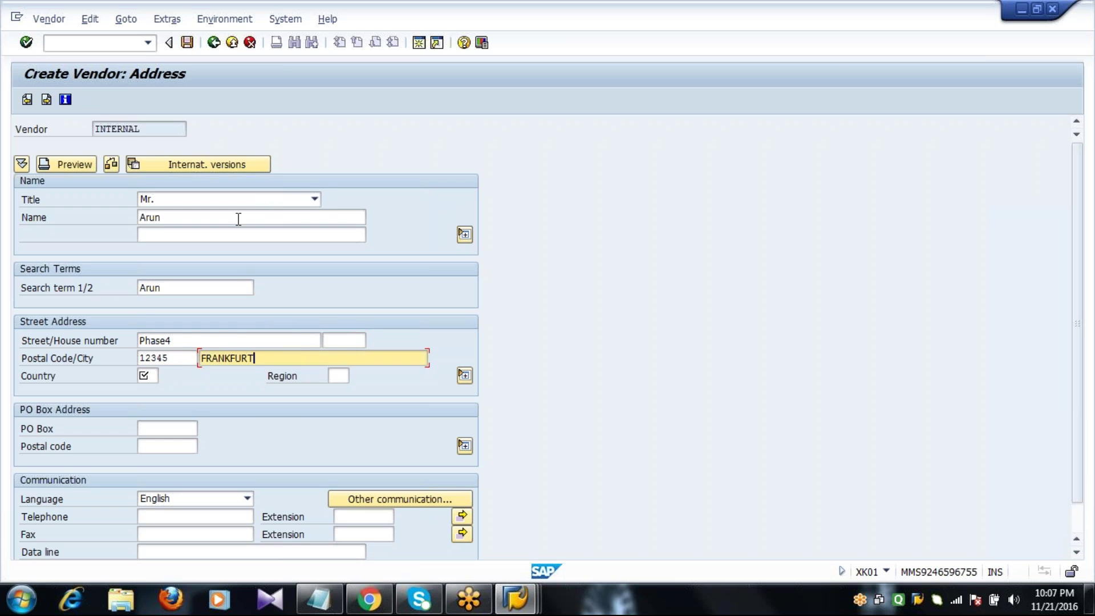
key("Tab")
type("DE")
key("Tab")
key("Tab")
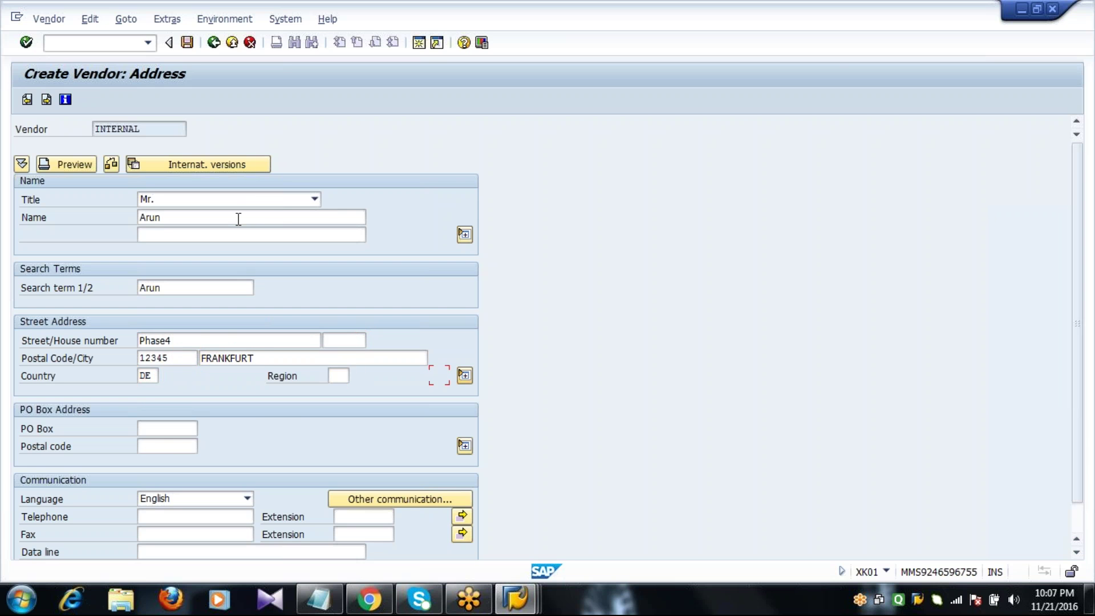
Fill in the vendor's PO box and the PO box postal code.
key("Tab")
type("1")
key("Down")
key("Return")
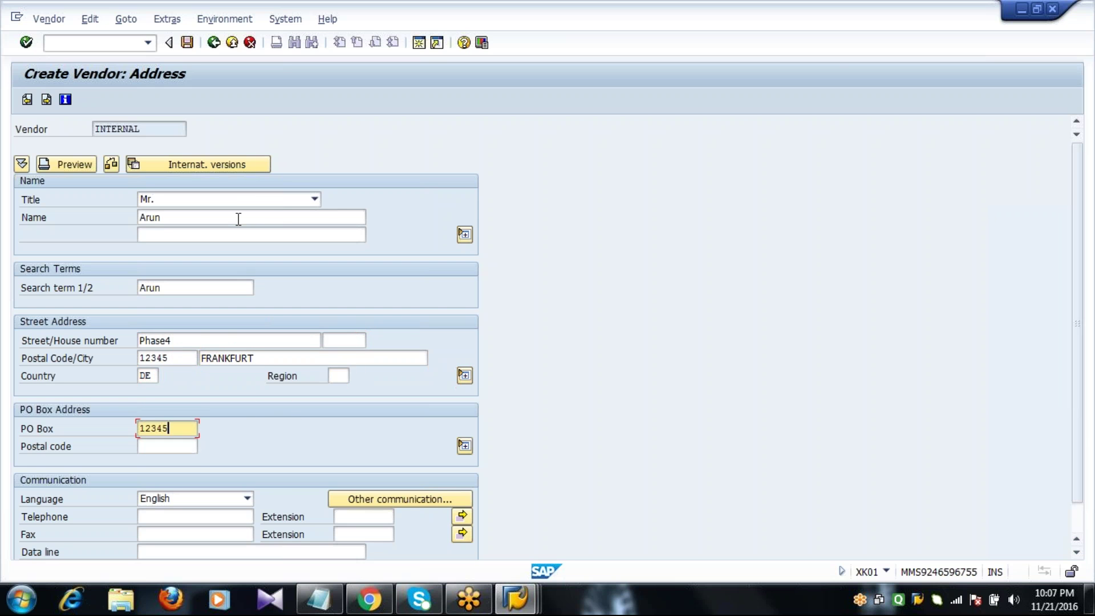
key("Tab")
type("2")
key("Down")
key("Return")
Enter the vendor's telephone and fax numbers in the communication data, keeping English as the language.
key("Tab")
key("Tab")
type("2")
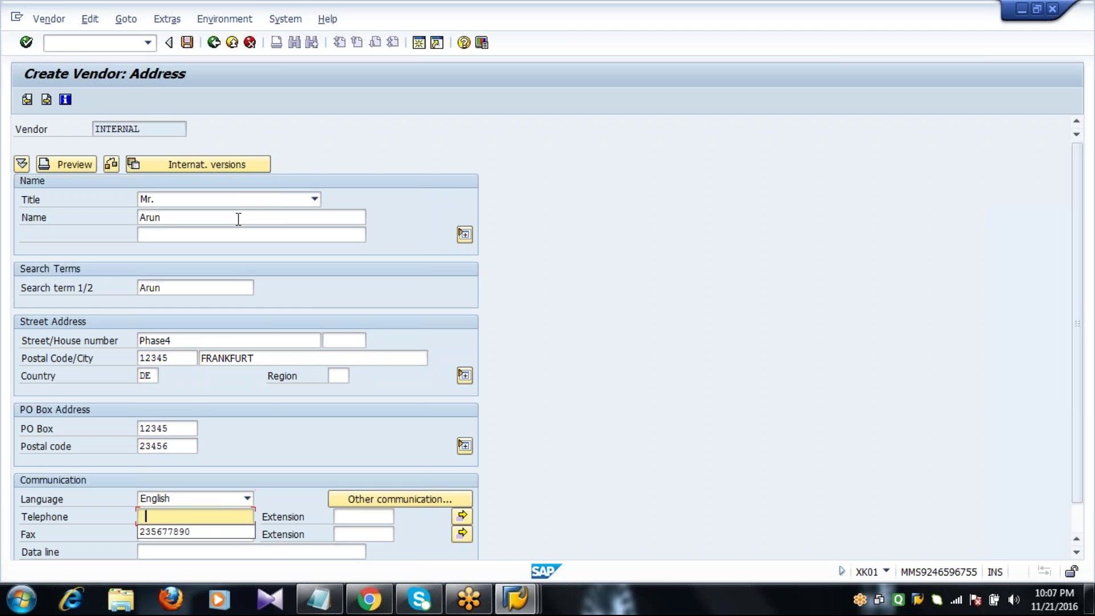
key("Down")
key("Return")
key("Tab")
type("2")
key("Down")
key("Return")
key("Tab")
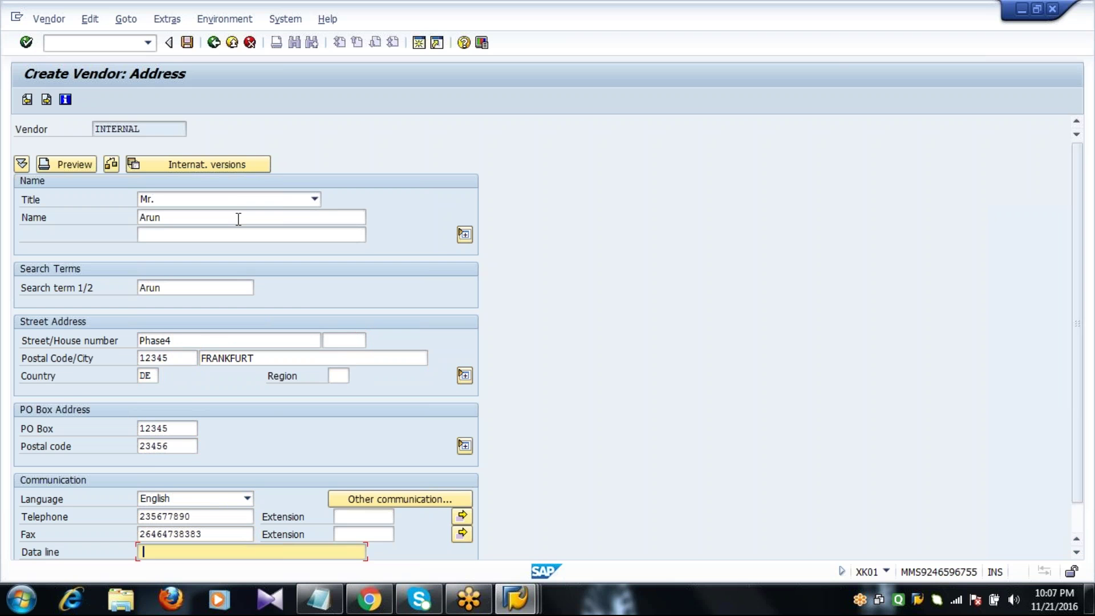
key("Tab")
Continue past the address, control, payment transactions and contact persons screens to the reconciliation account in the accounting information, adding no further data.
key("Return")
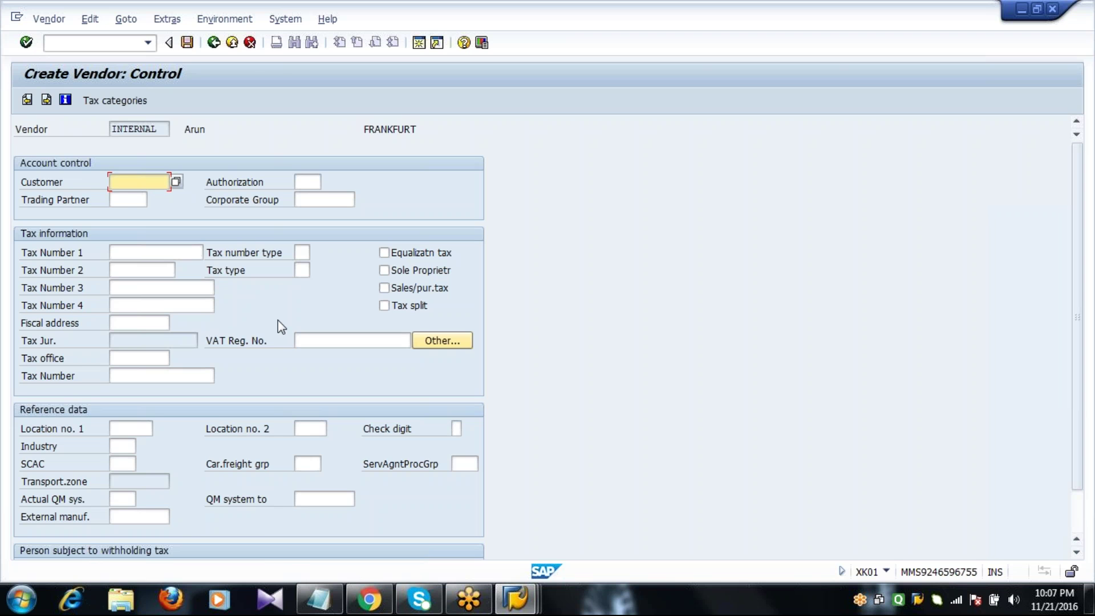
key("Return")
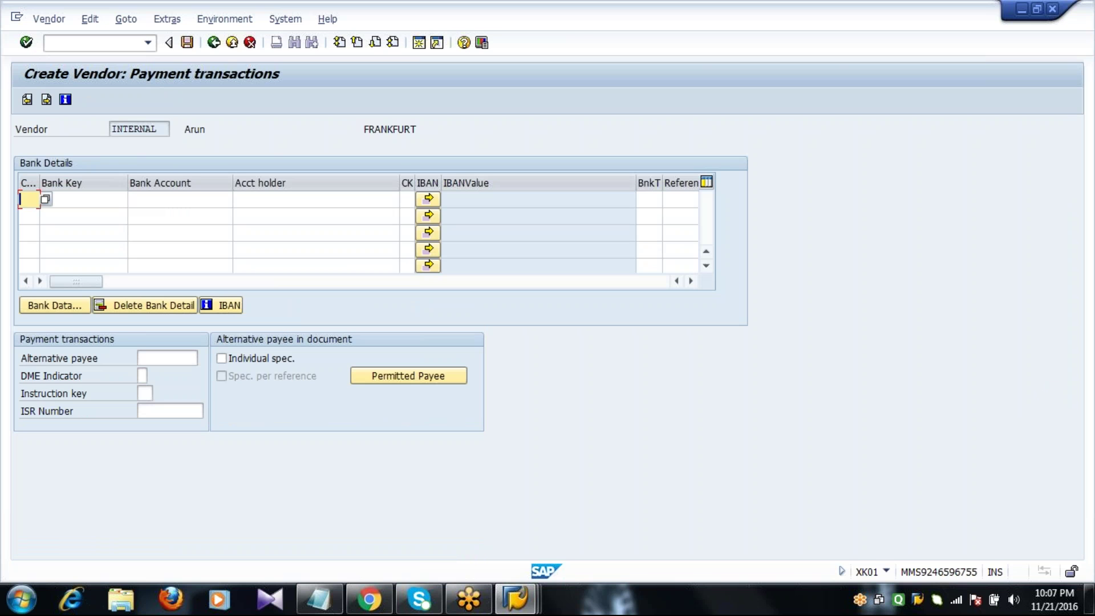
key("Return")
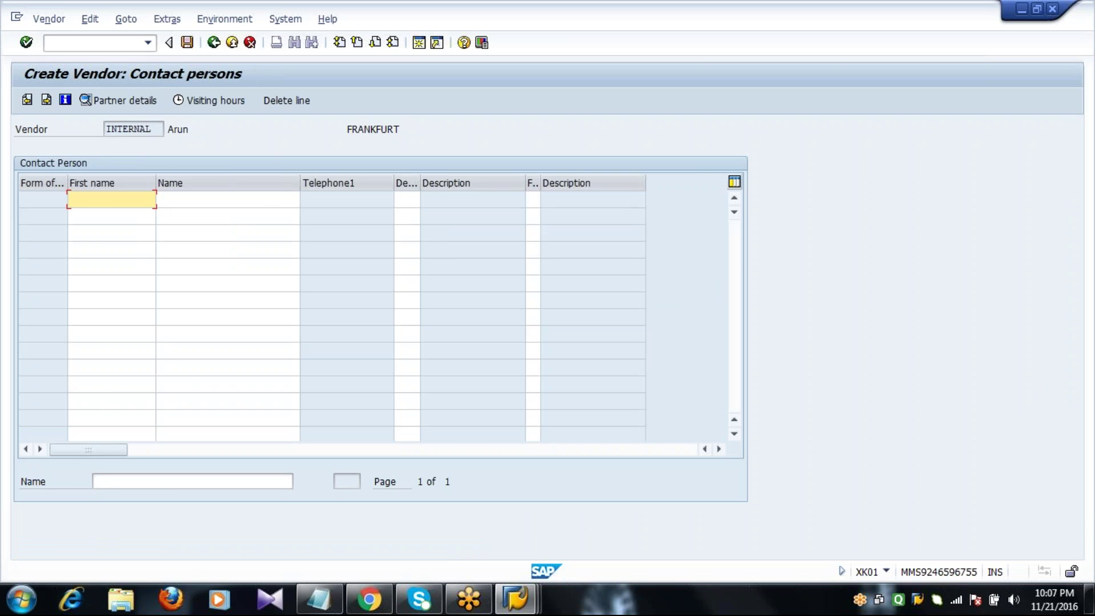
key("Return")
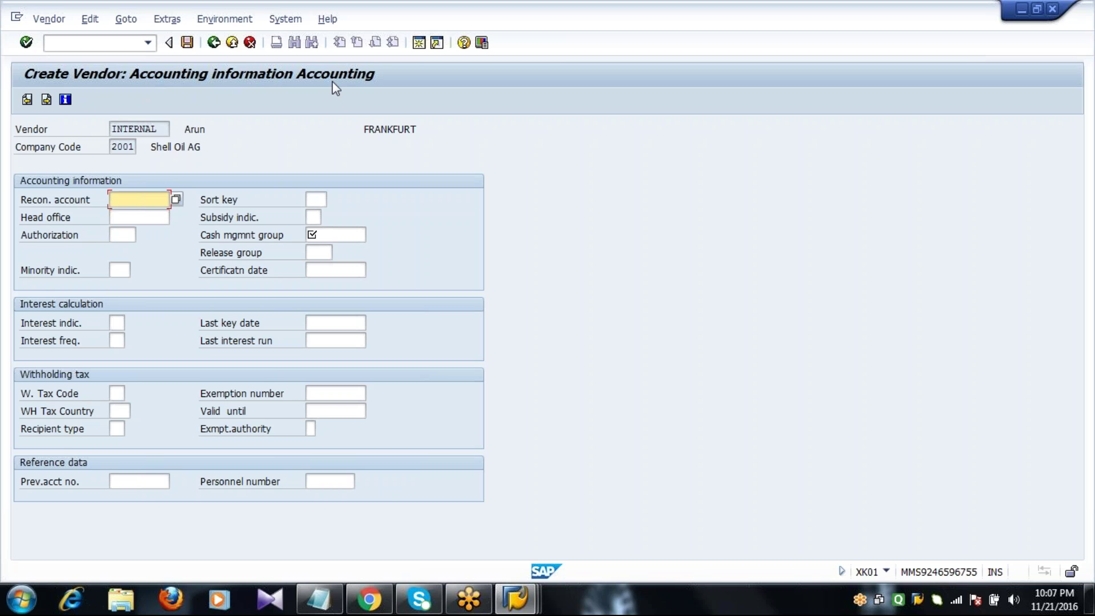
left_click(76, 206)
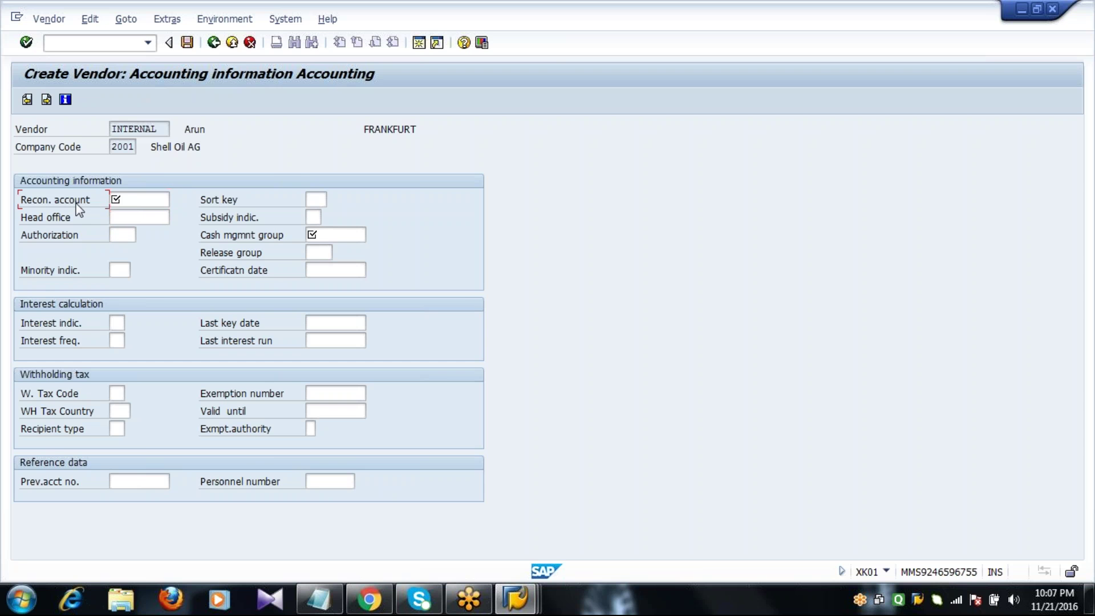
Set the reconciliation account to 160000 in the vendor's accounting information.
left_click(134, 199)
type("1")
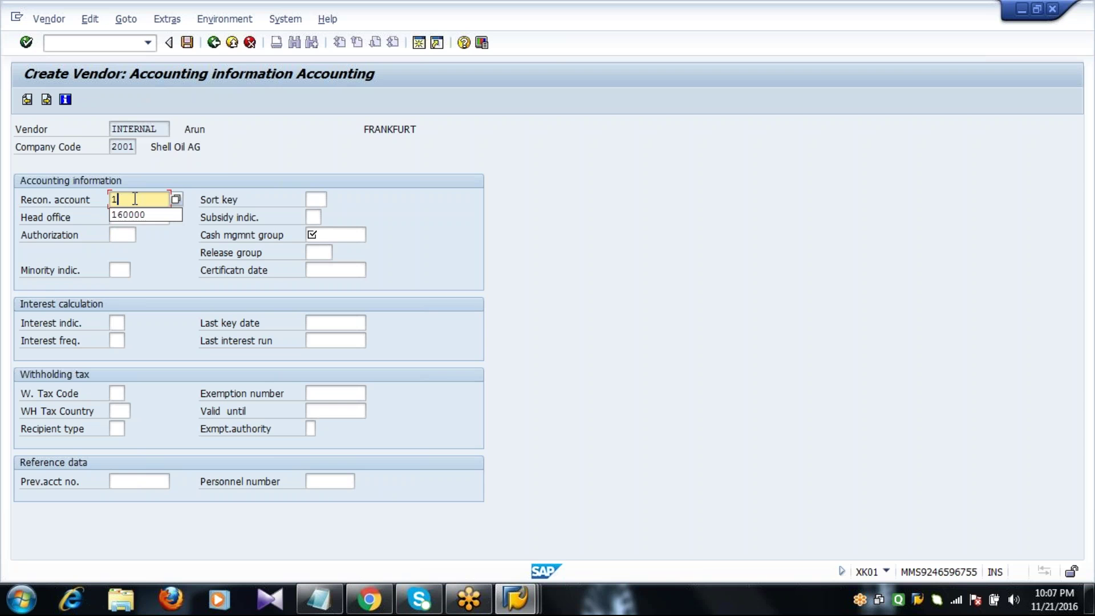
left_click(136, 215)
left_click_drag(146, 203, 96, 229)
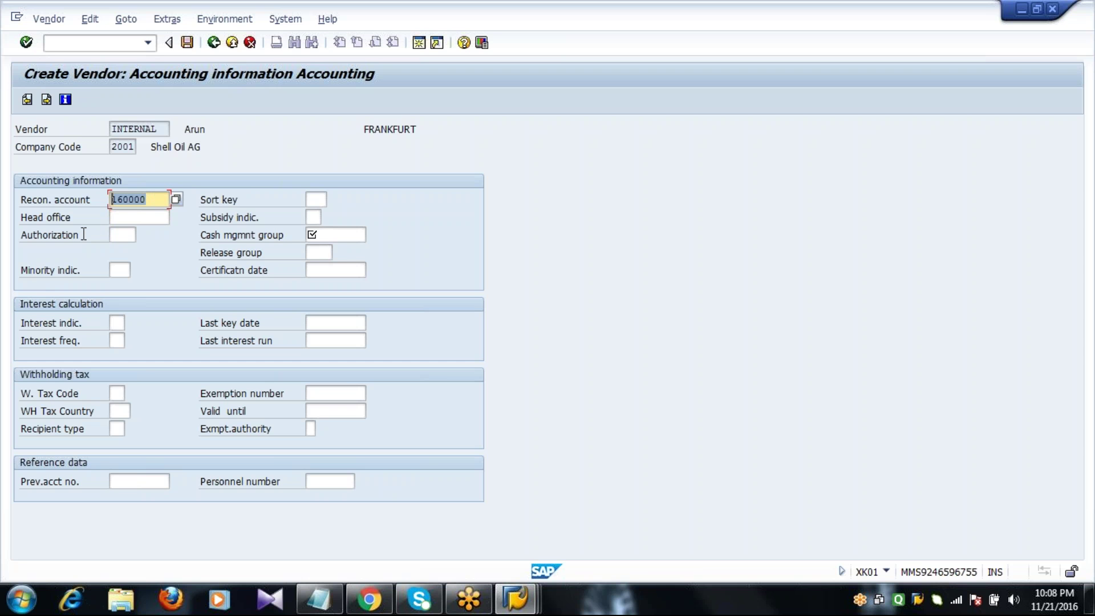
left_click(160, 204)
Assign cash management group A1 (domestic payments) and continue to the payment transactions data.
left_click(315, 235)
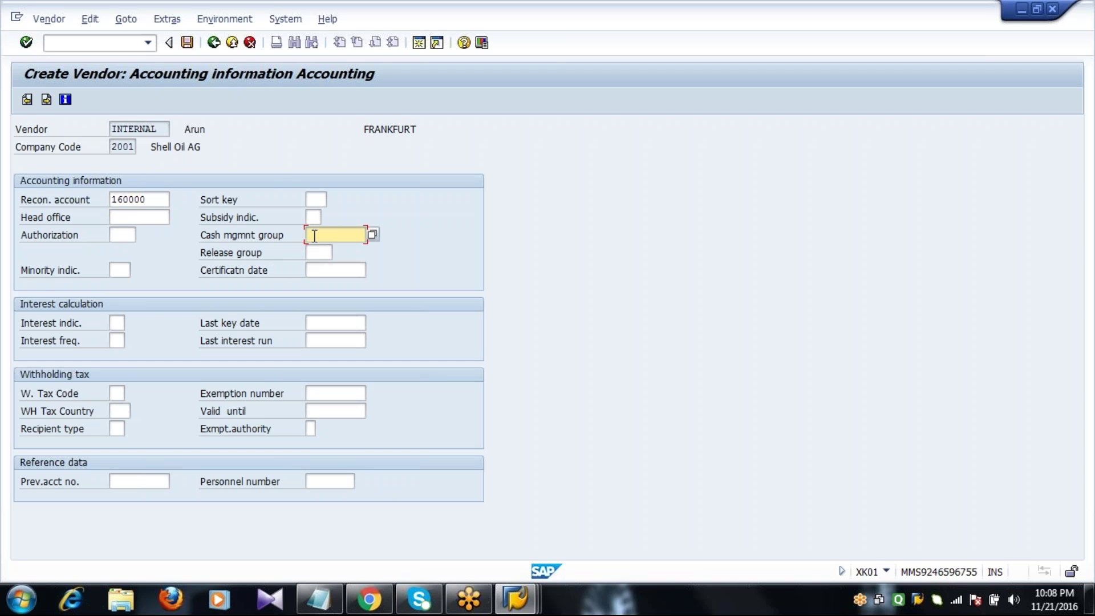
left_click(373, 235)
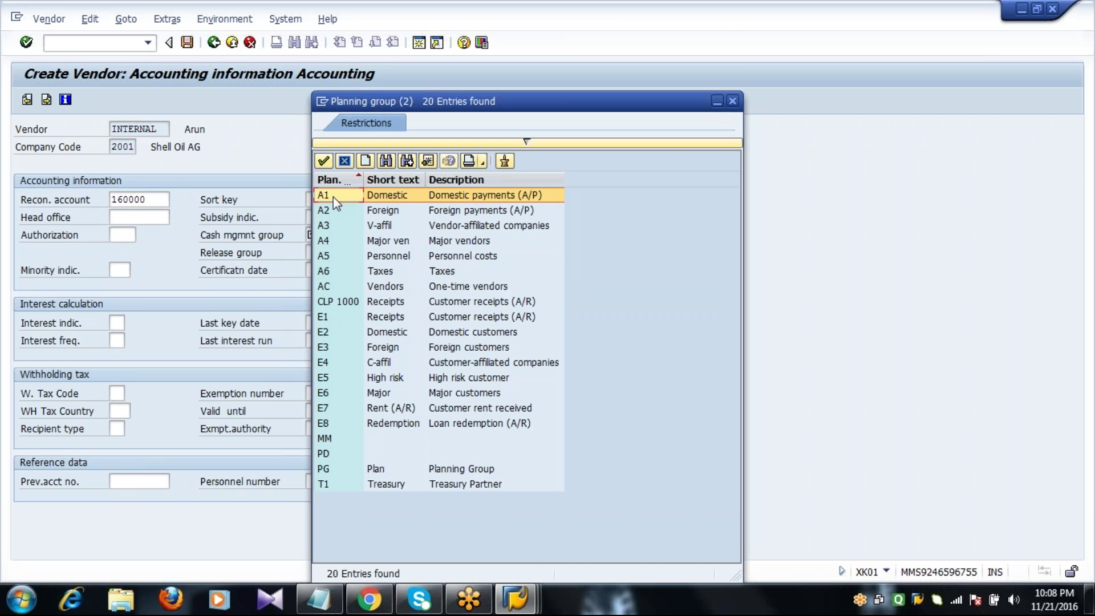
double_click(333, 197)
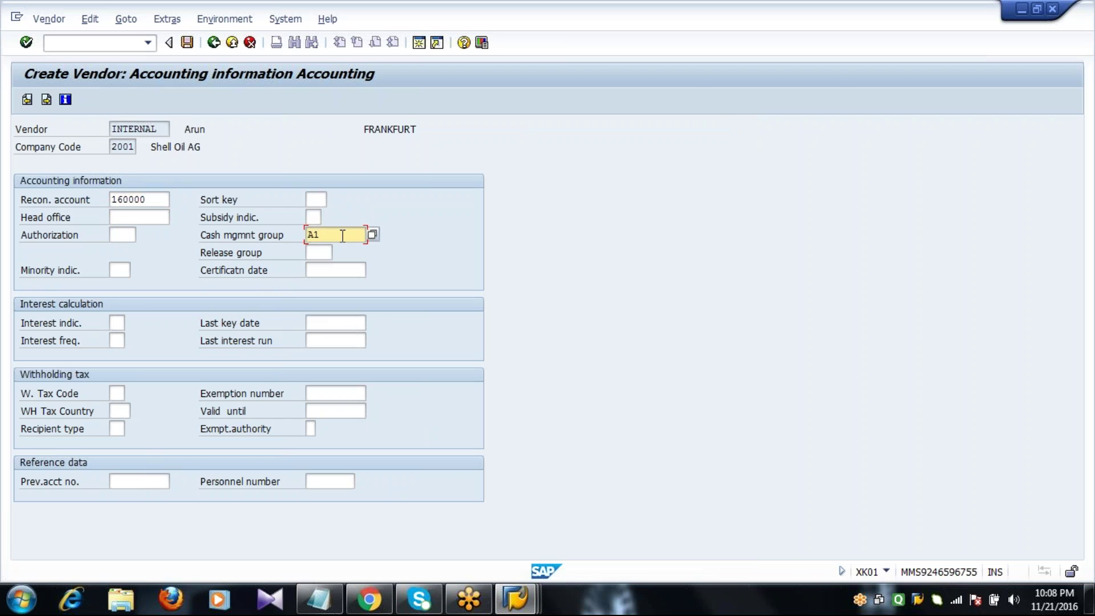
left_click(155, 200)
left_click(329, 236)
key("Return")
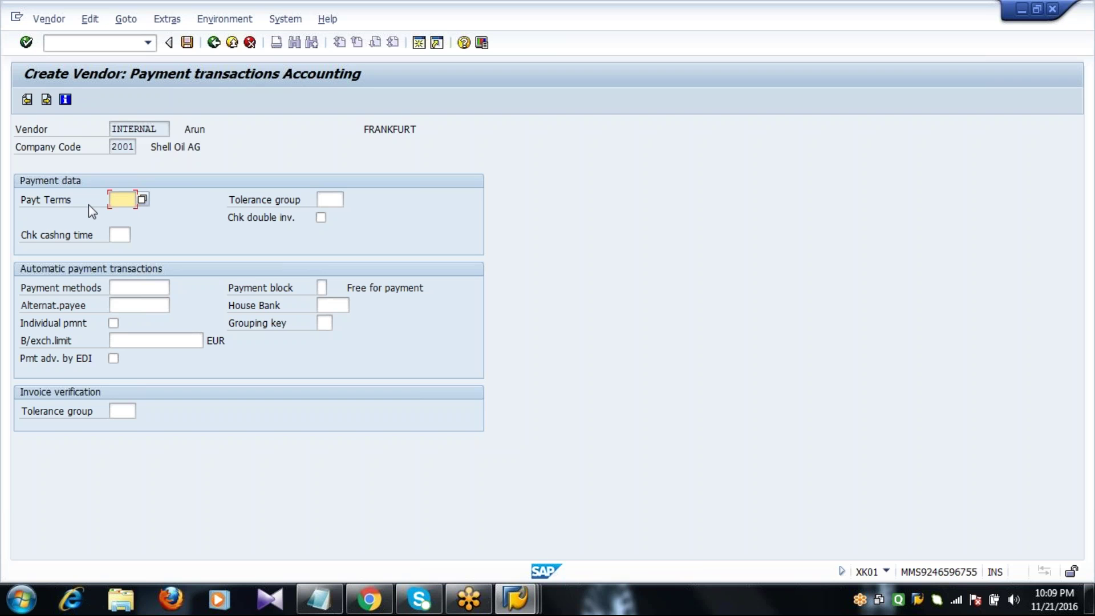
Choose payment terms 0001, payable immediately due net, and continue past the correspondence screen to the purchasing data.
left_click(140, 200)
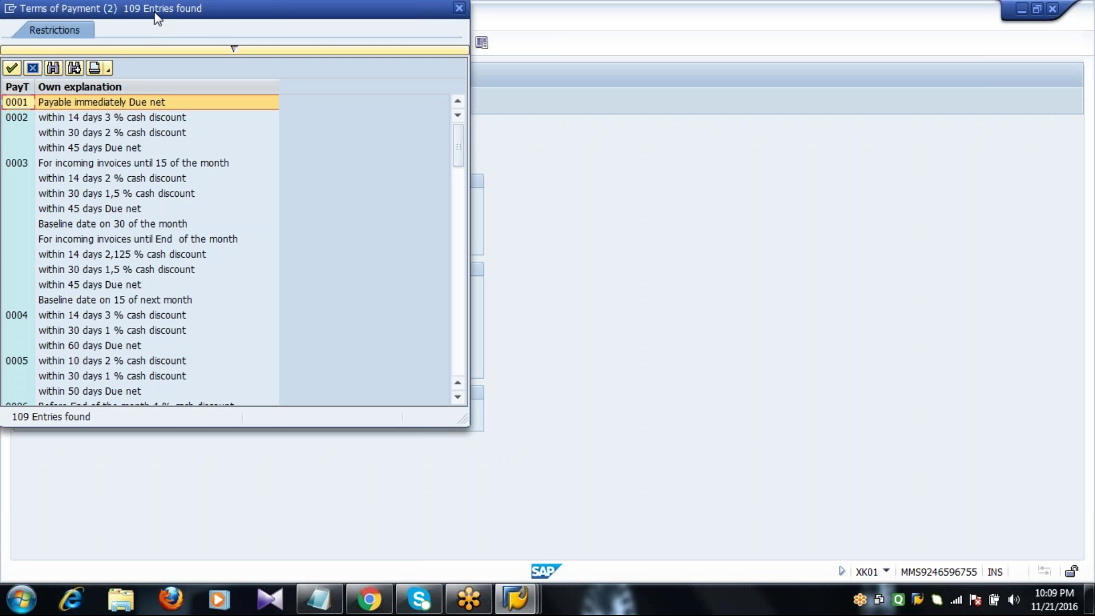
left_click_drag(158, 20, 318, 135)
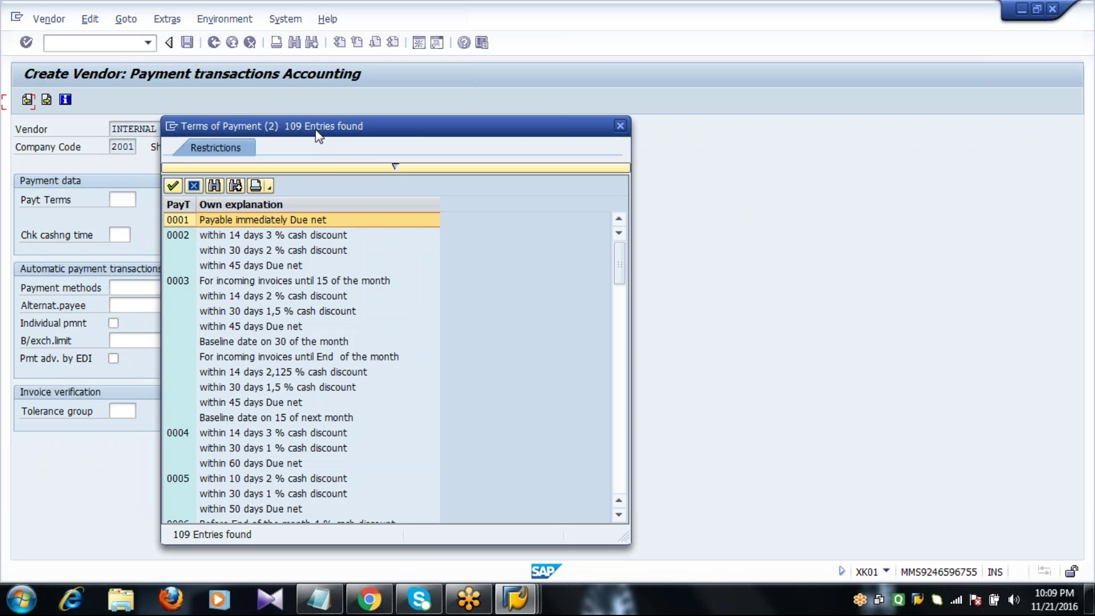
left_click(254, 224)
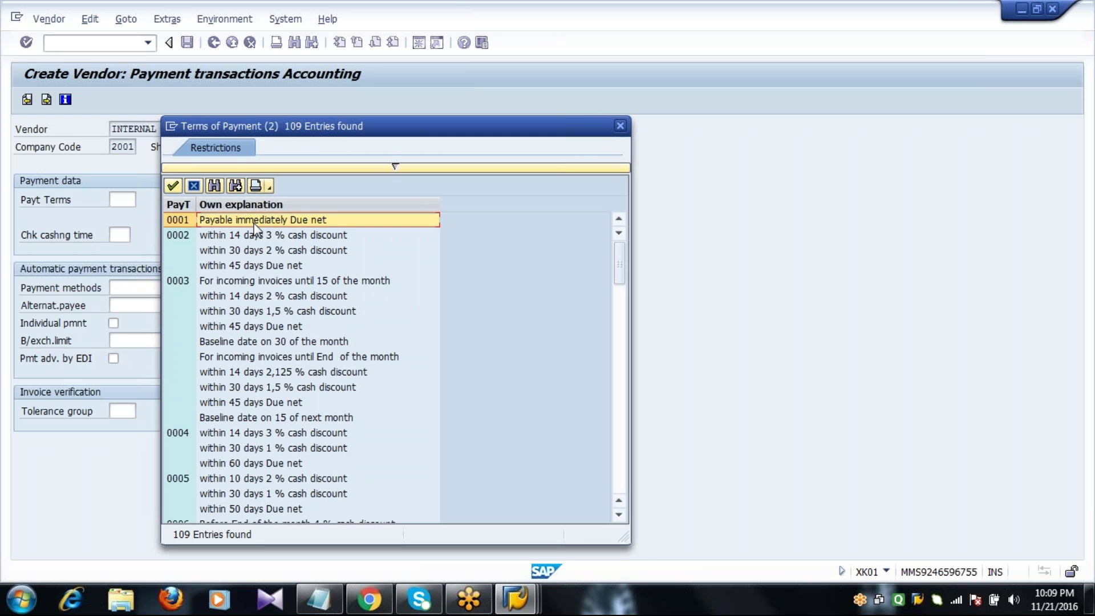
left_click(207, 234)
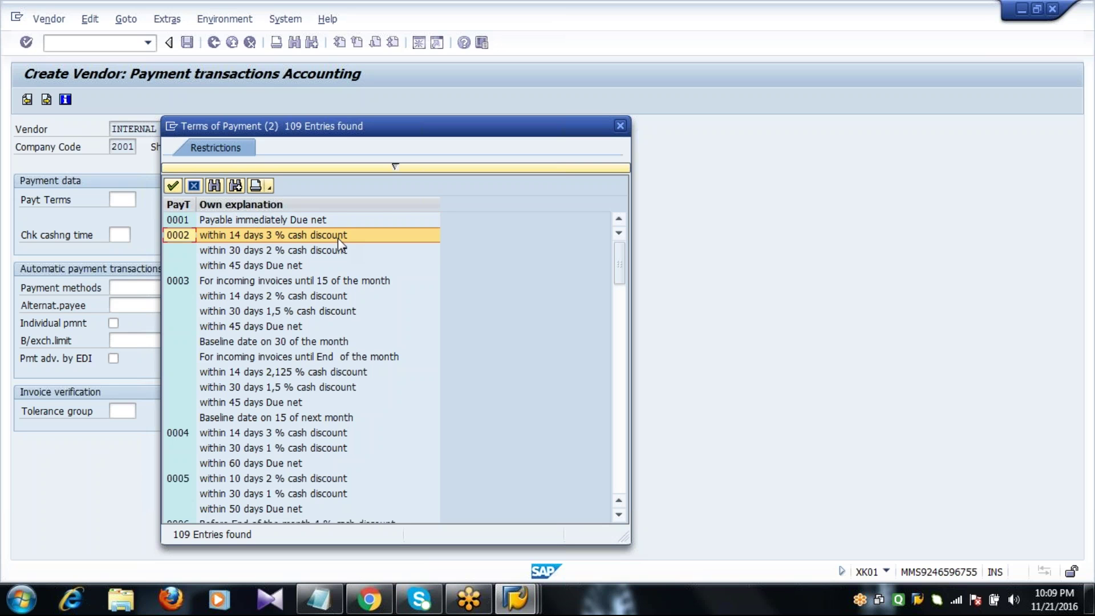
key("Down")
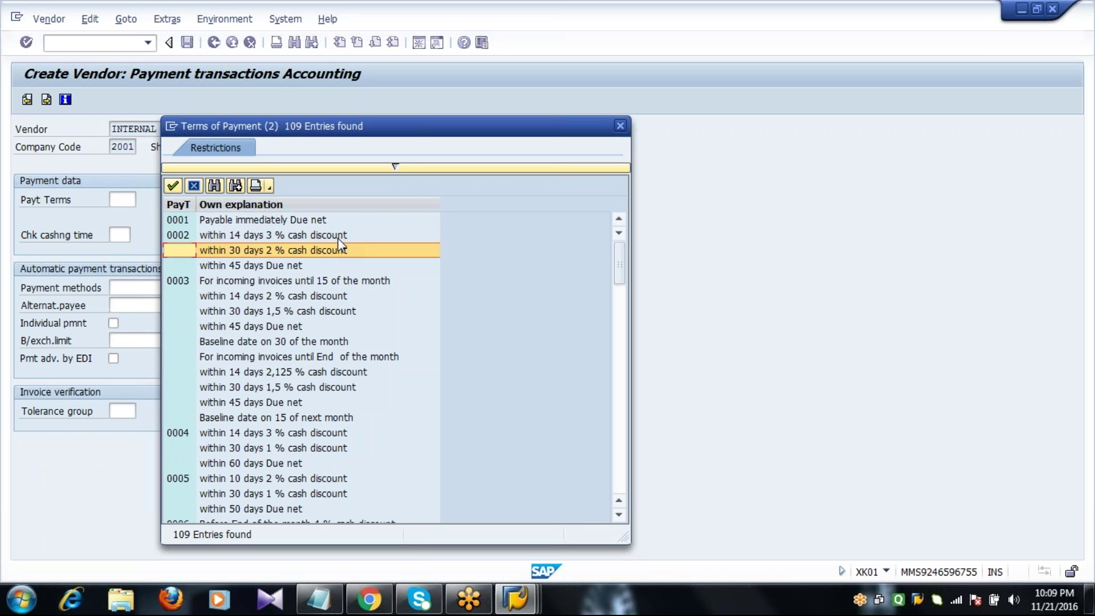
key("Up")
key("Up")
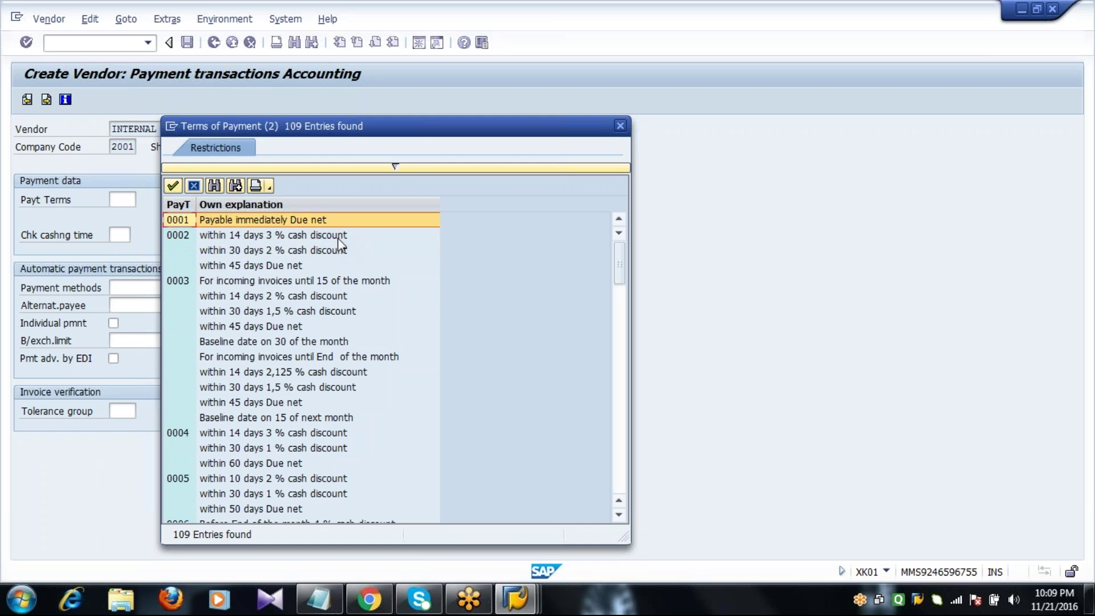
key("Return")
key("Return")
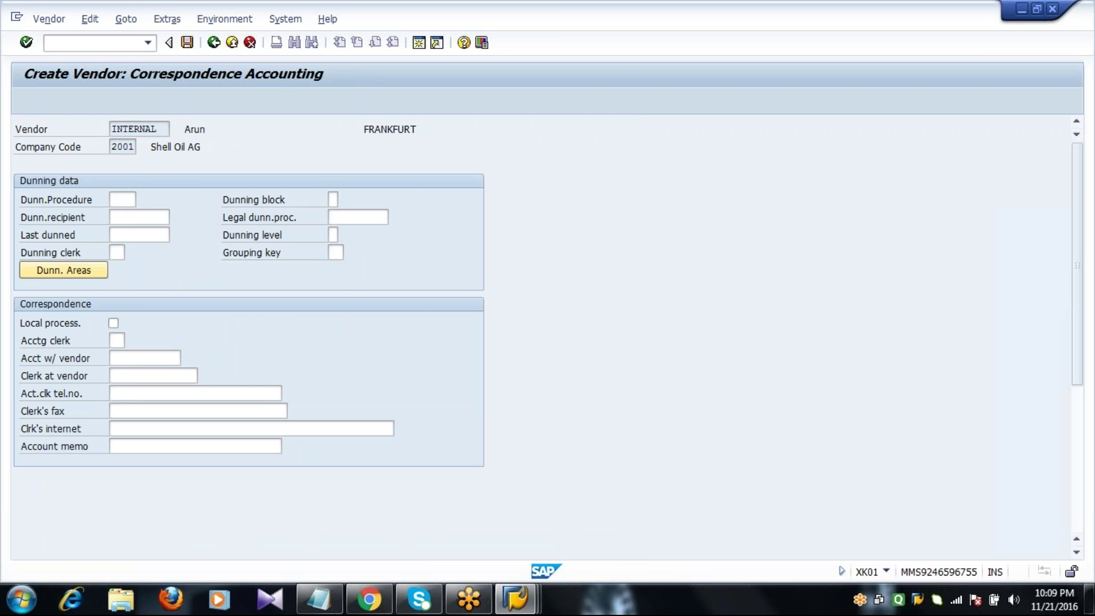
key("Return")
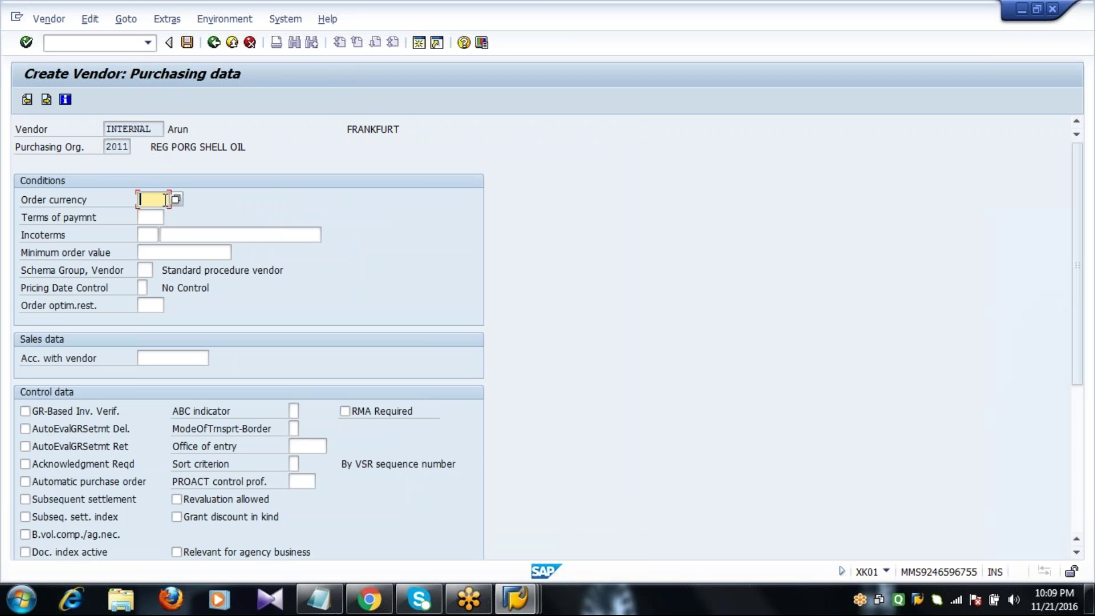
Set the order currency to EUR and the purchasing terms of payment to 0001.
type("EUR")
key("Tab")
type("0001")
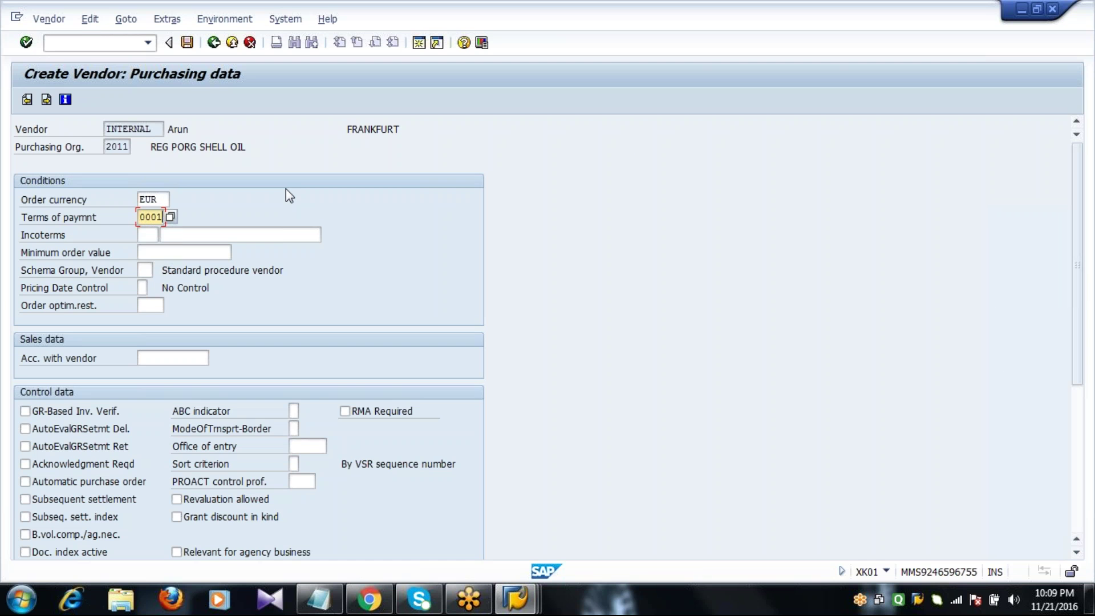
Select Incoterms CIF (costs, insurance & freight) and enter the vendor's name as the Incoterms description, leaving the vendor schema group blank.
left_click(144, 235)
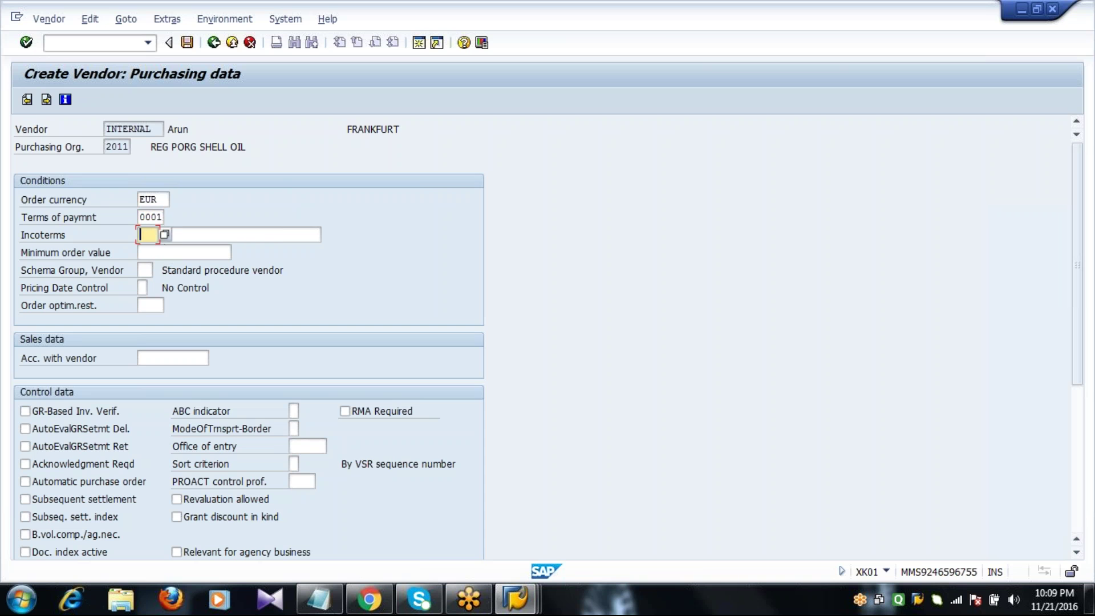
left_click(164, 234)
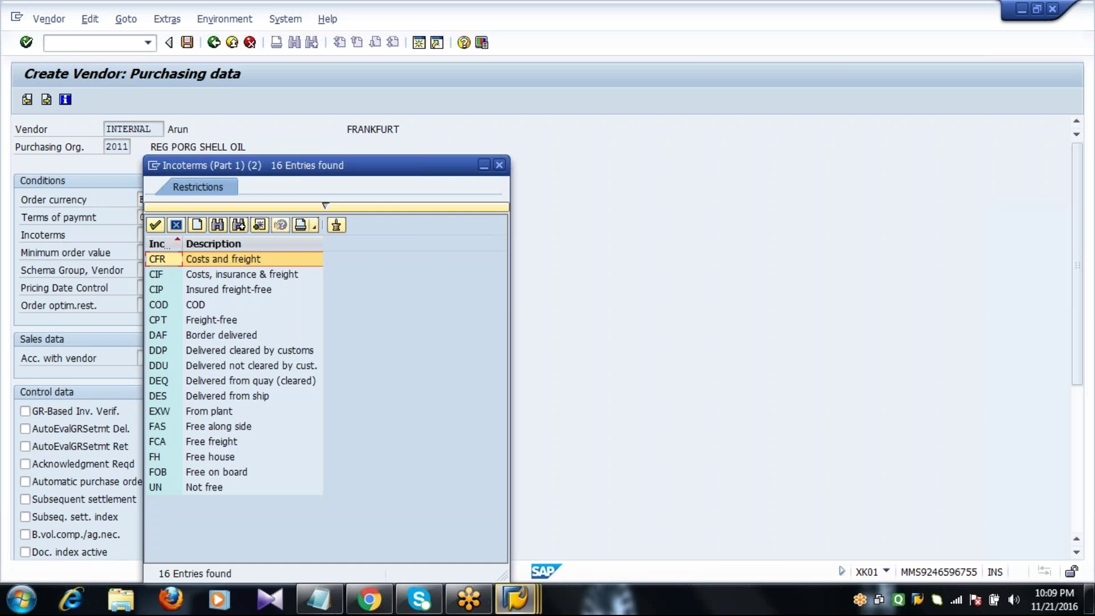
left_click(163, 275)
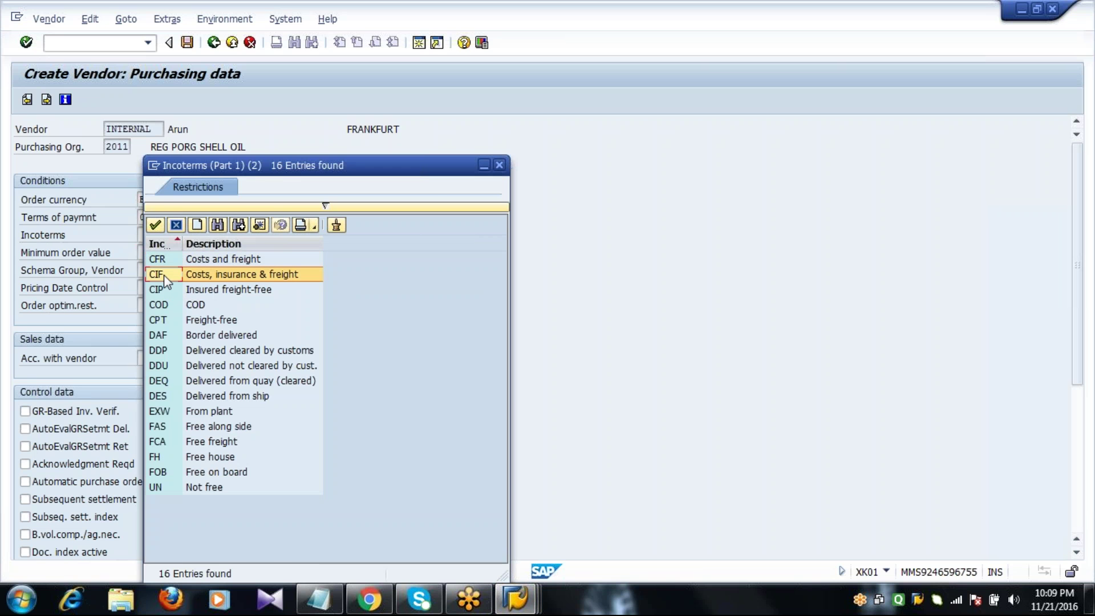
double_click(163, 275)
left_click(171, 235)
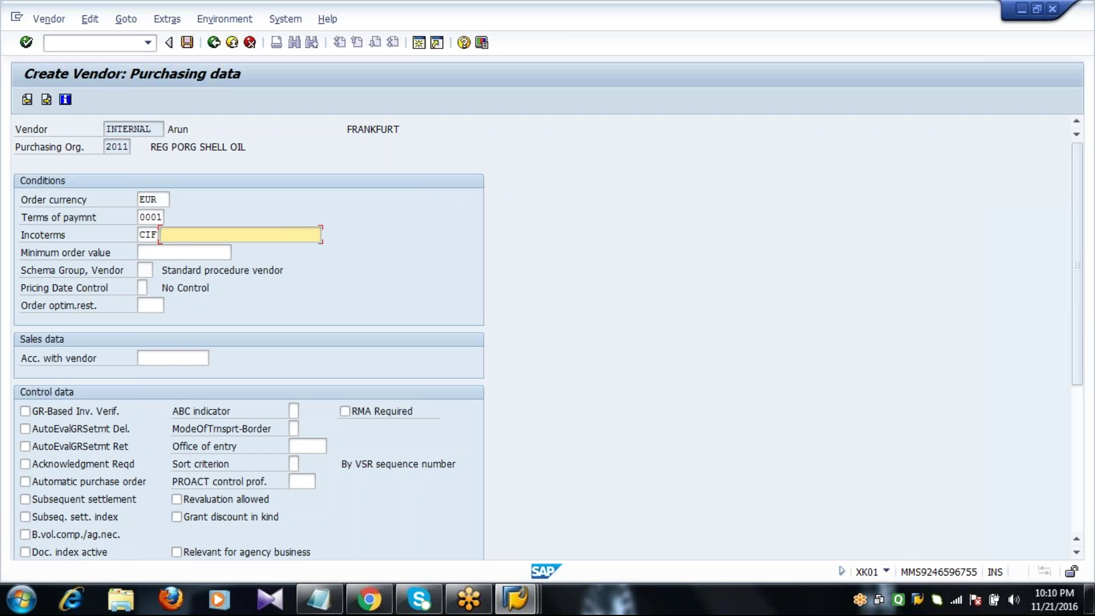
type("ARUN")
left_click(145, 271)
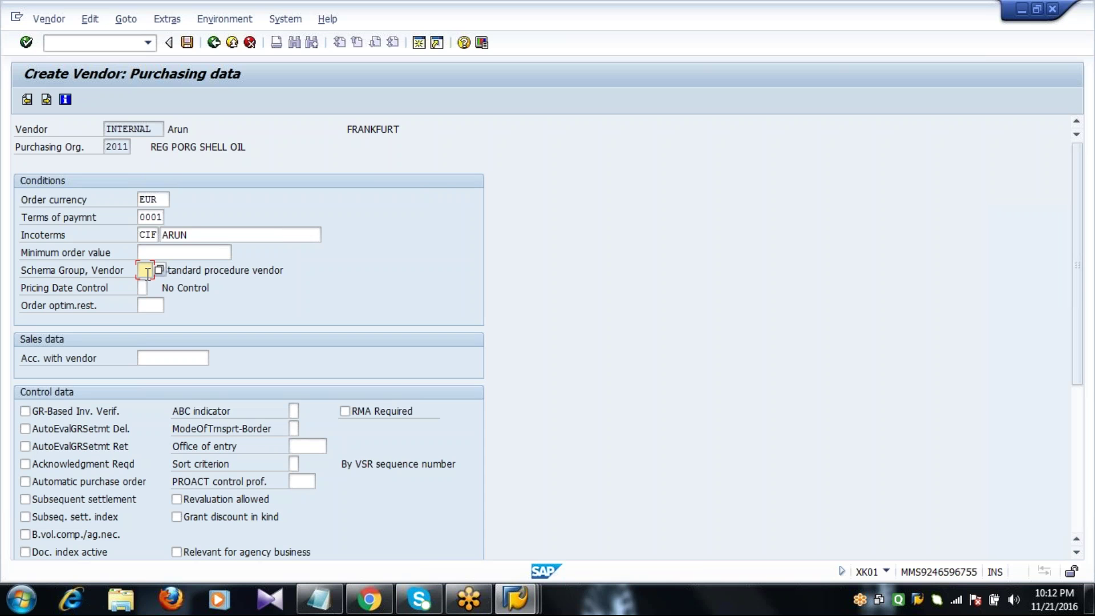
Enable GR-based invoice verification, acknowledgment required and automatic purchase order in the purchasing control data.
left_click(62, 418)
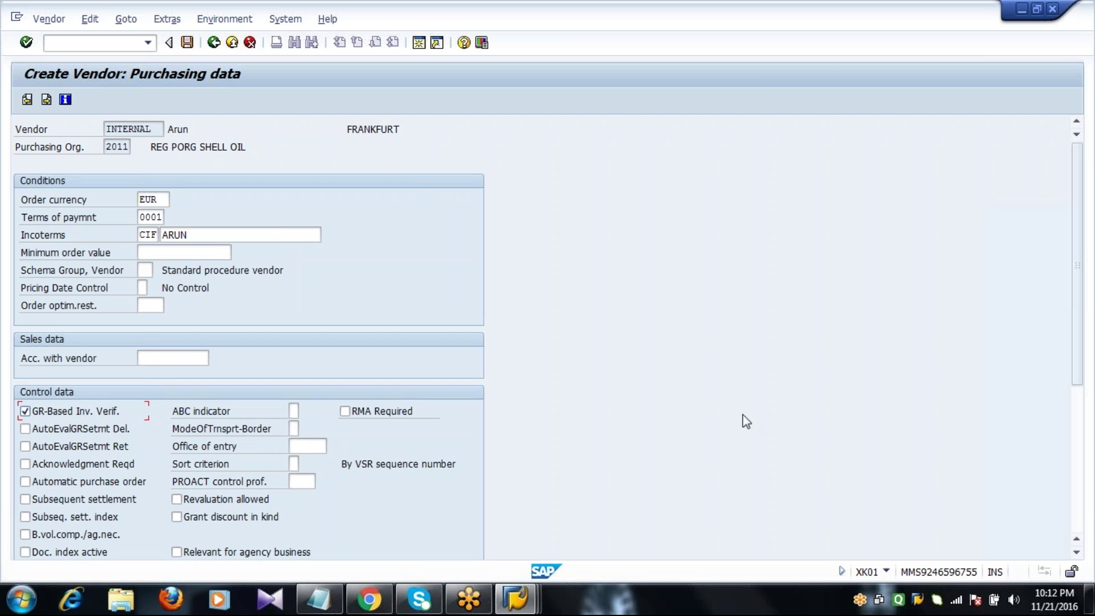
left_click(1077, 555)
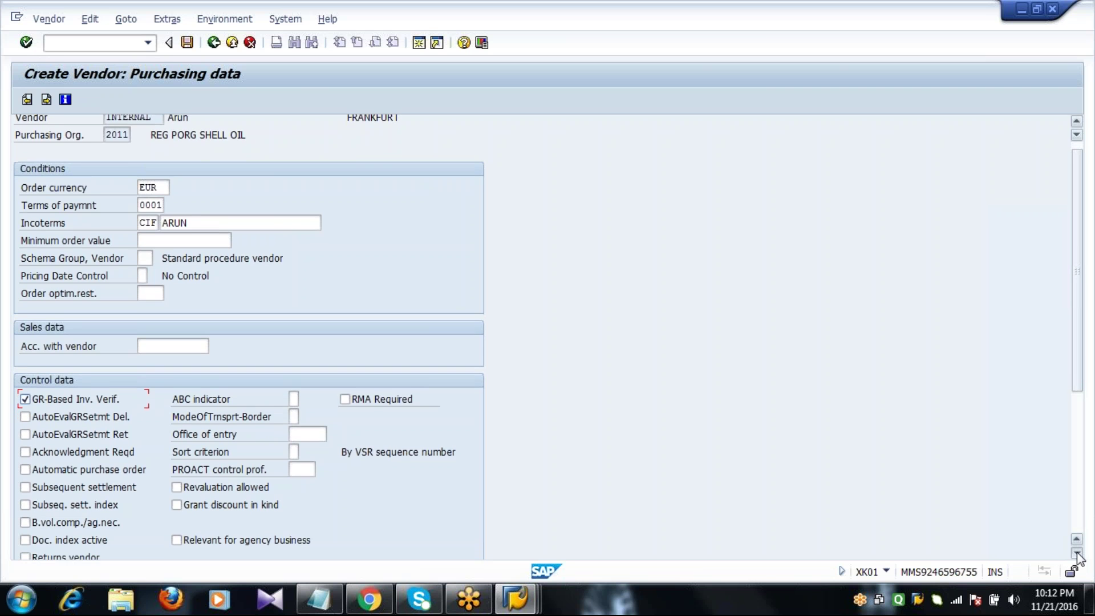
scroll(1077, 555, "down", 3)
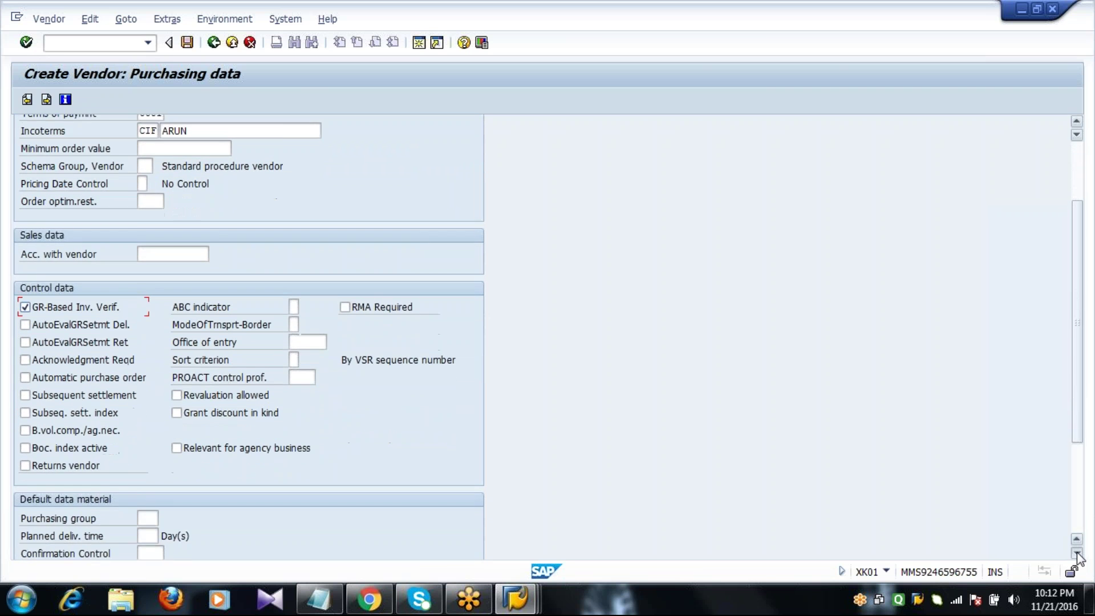
scroll(1077, 554, "down", 3)
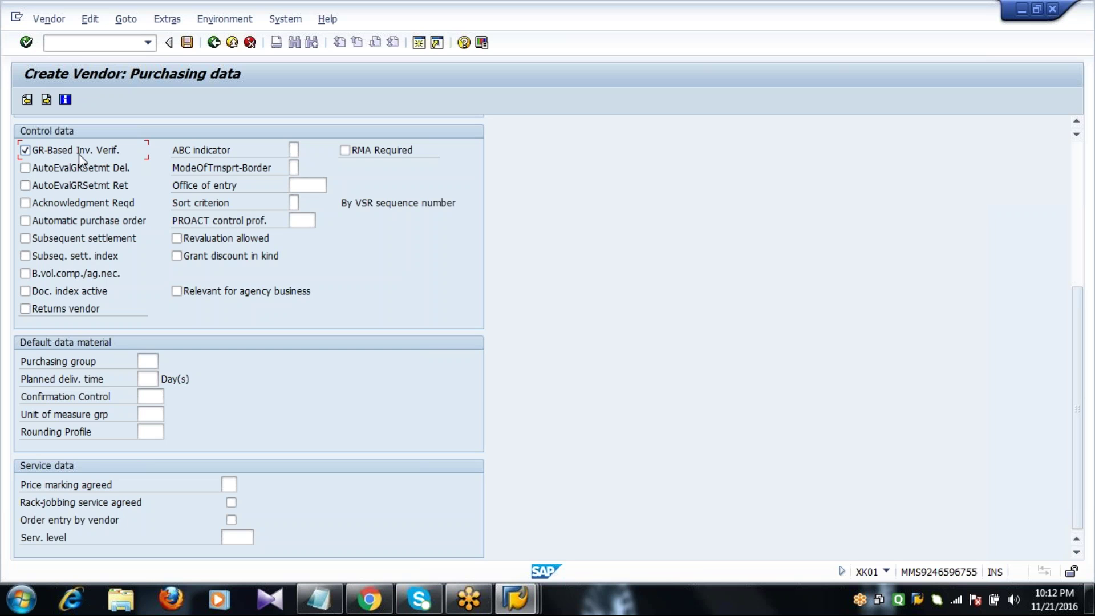
left_click(45, 209)
left_click(41, 169)
left_click(47, 187)
left_click(45, 184)
left_click(35, 169)
left_click(47, 224)
Set purchasing group 222 and a planned delivery time of 10 days, and save the vendor without adding partner functions.
left_click(147, 361)
type("222")
key("Tab")
type("10")
key("Return")
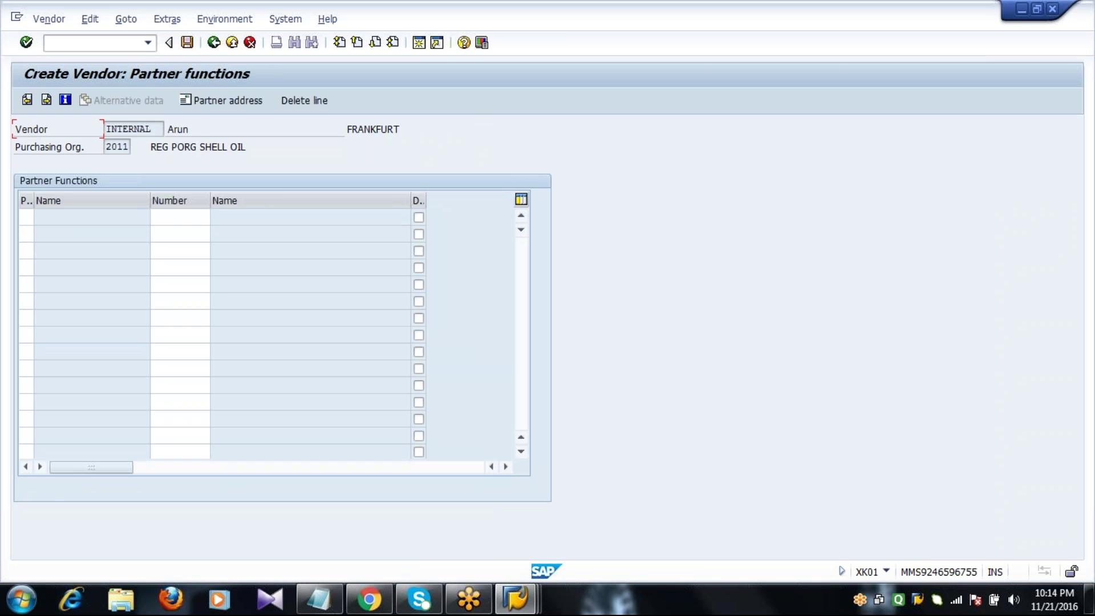
key("Return")
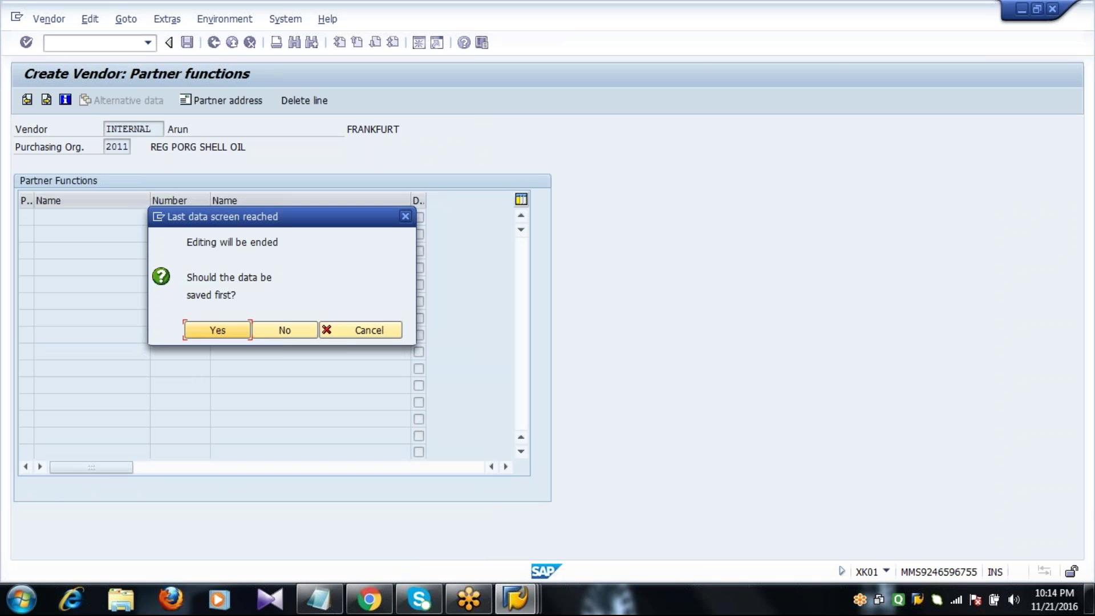
left_click(217, 331)
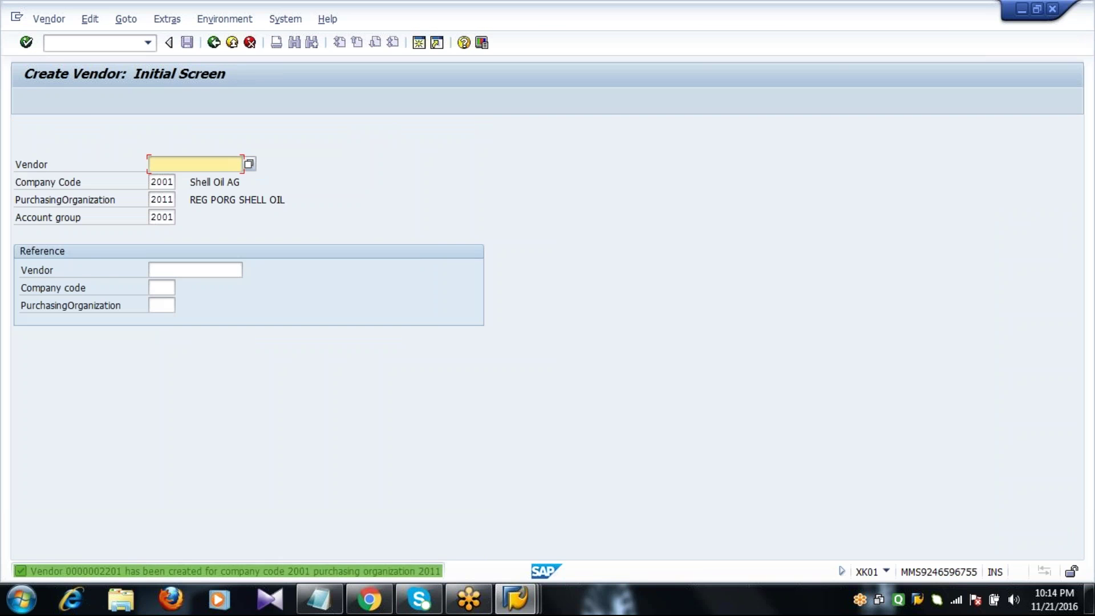
Examine the assigned vendor number in the details of the creation message, and close them.
double_click(211, 571)
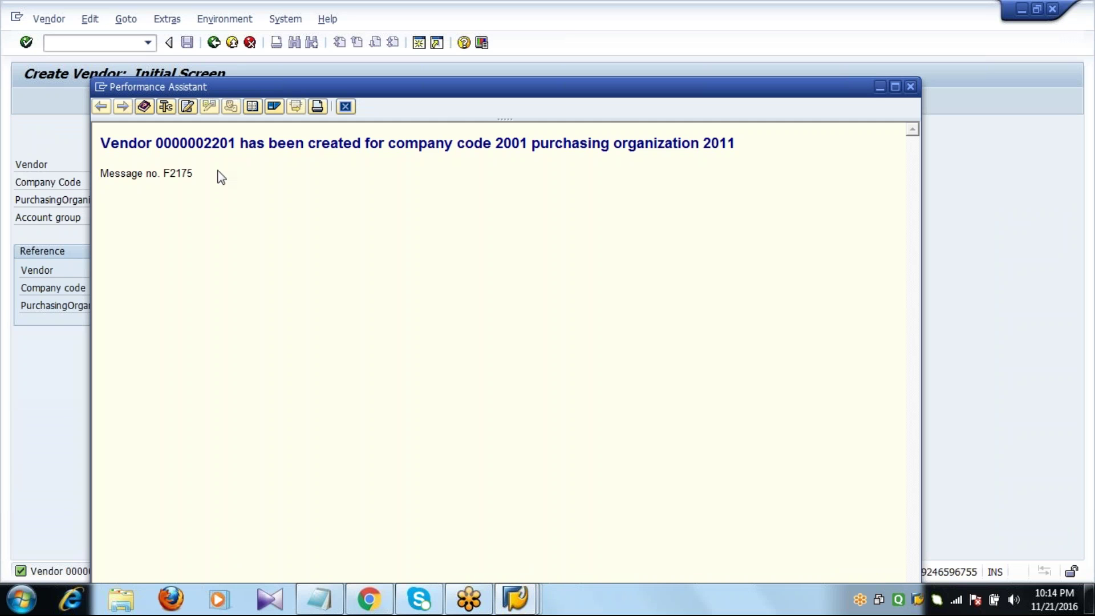
left_click_drag(203, 146, 236, 145)
left_click(346, 106)
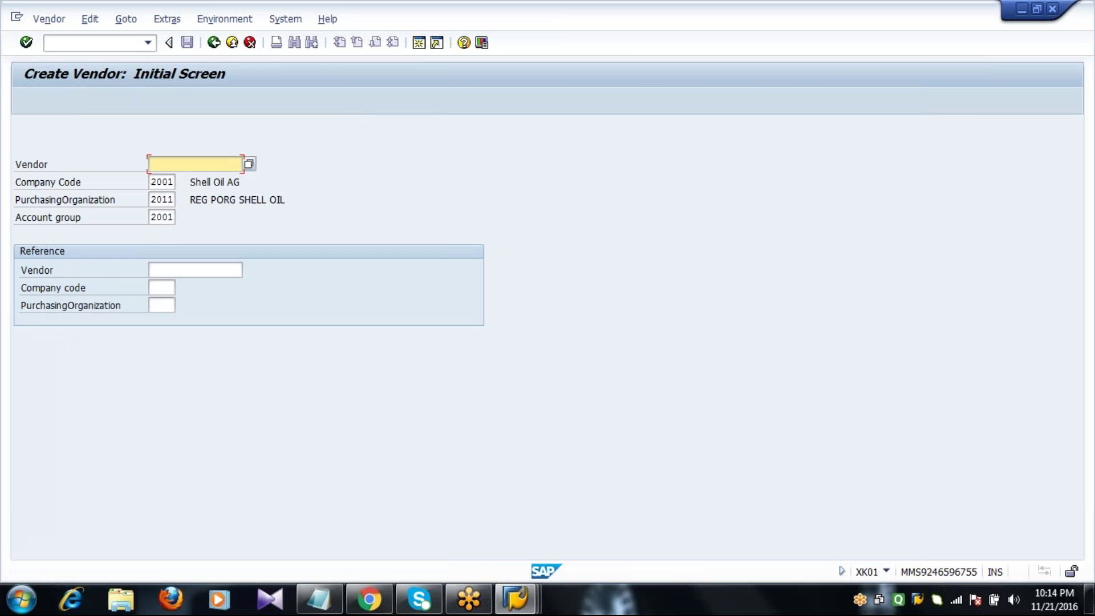
Start another vendor in account group 2001 with title Mr., and enter the vendor's name in both the name and search term.
left_click(174, 218)
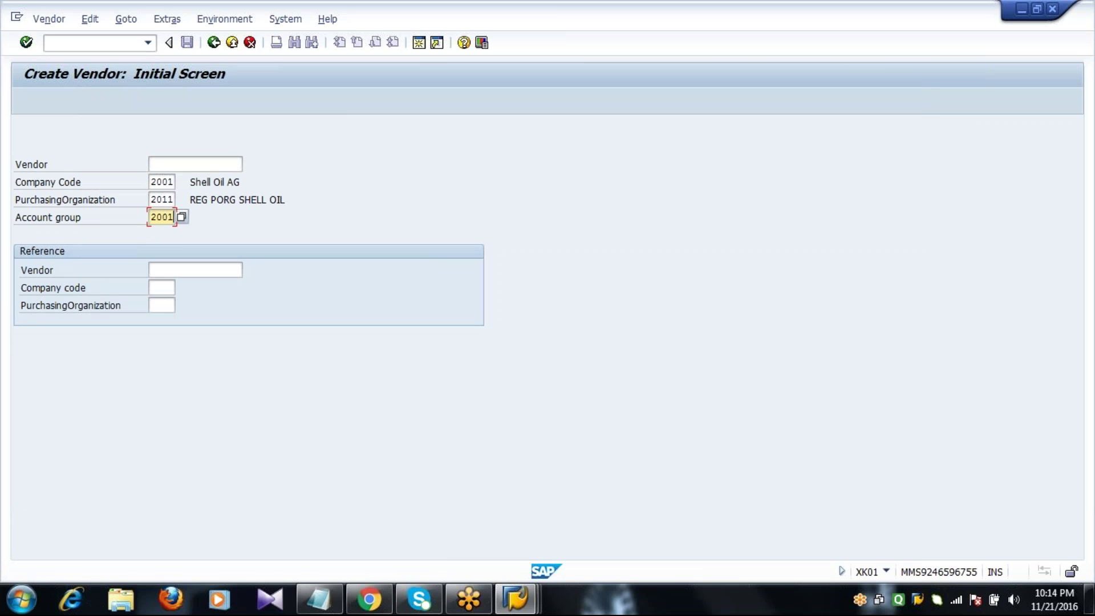
key("Return")
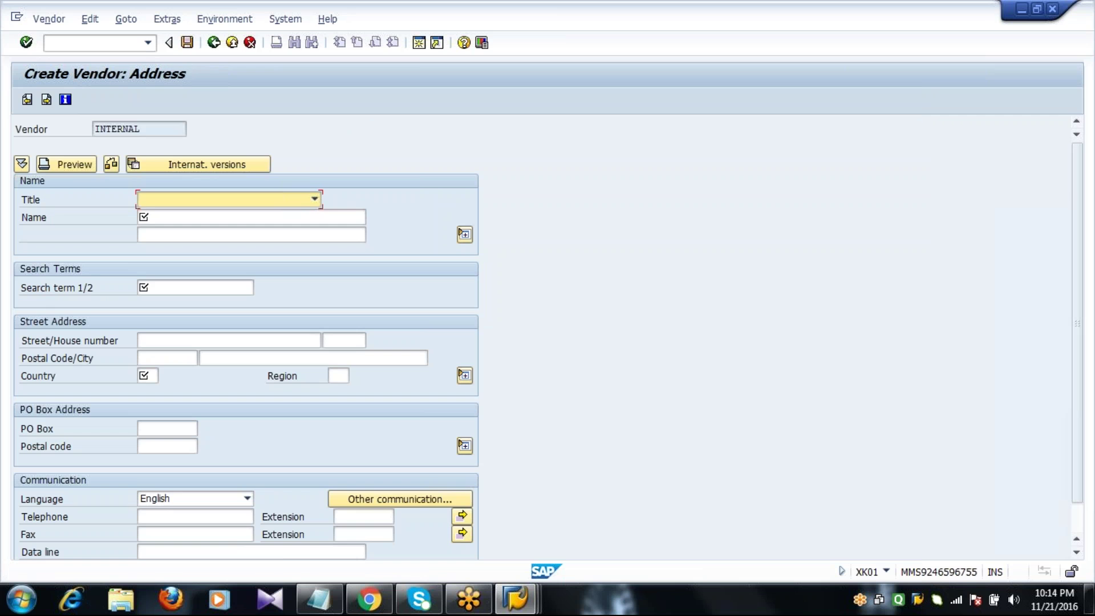
key("Down")
key("Tab")
type("B")
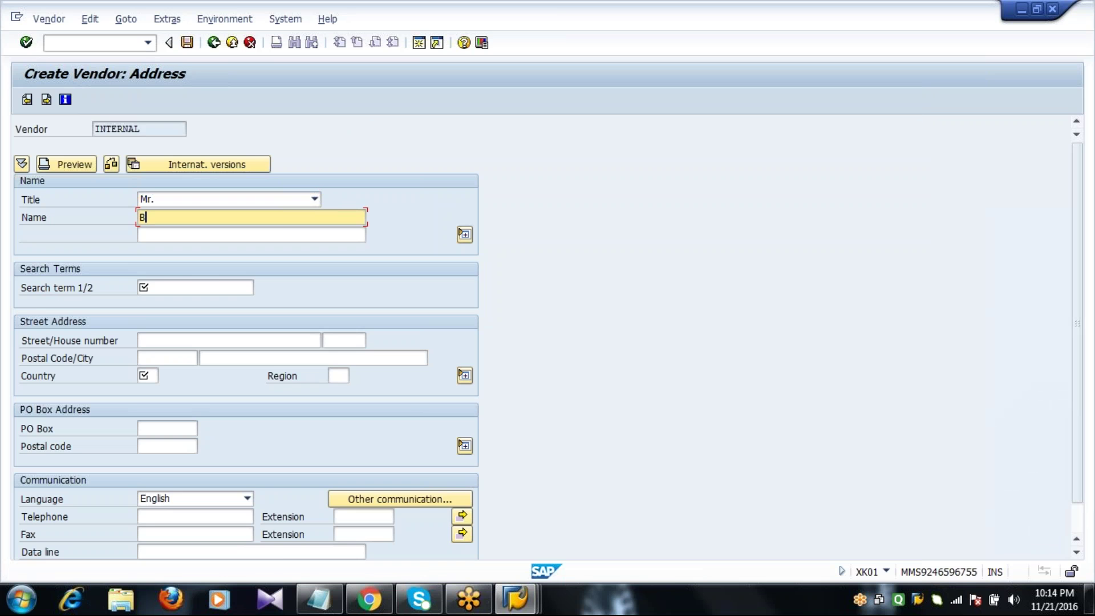
type("hanu")
key("Tab")
key("Tab")
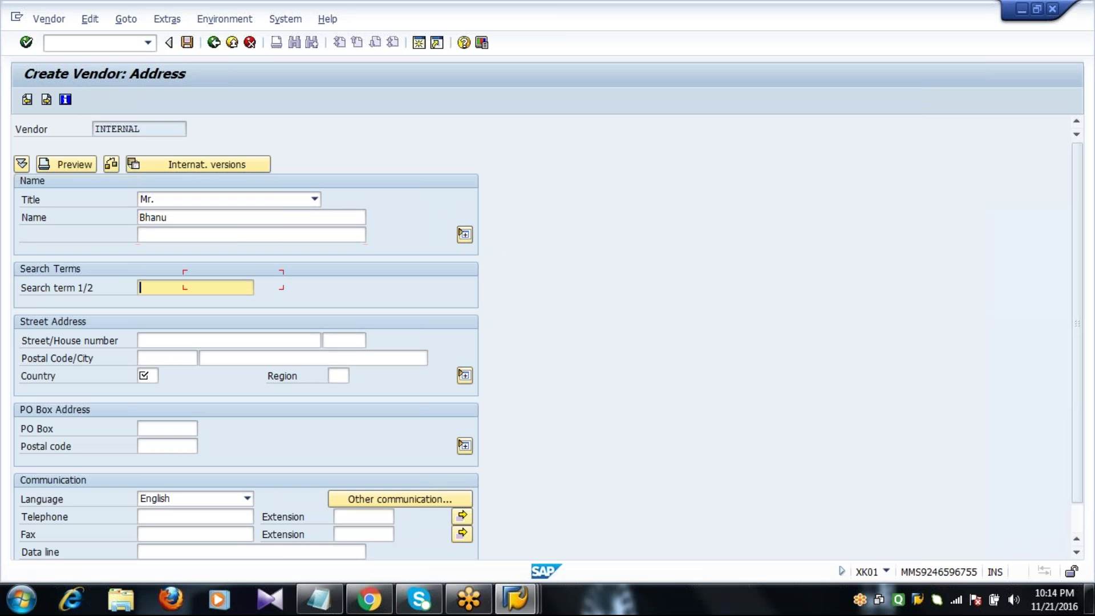
type("Bhanu")
key("Tab")
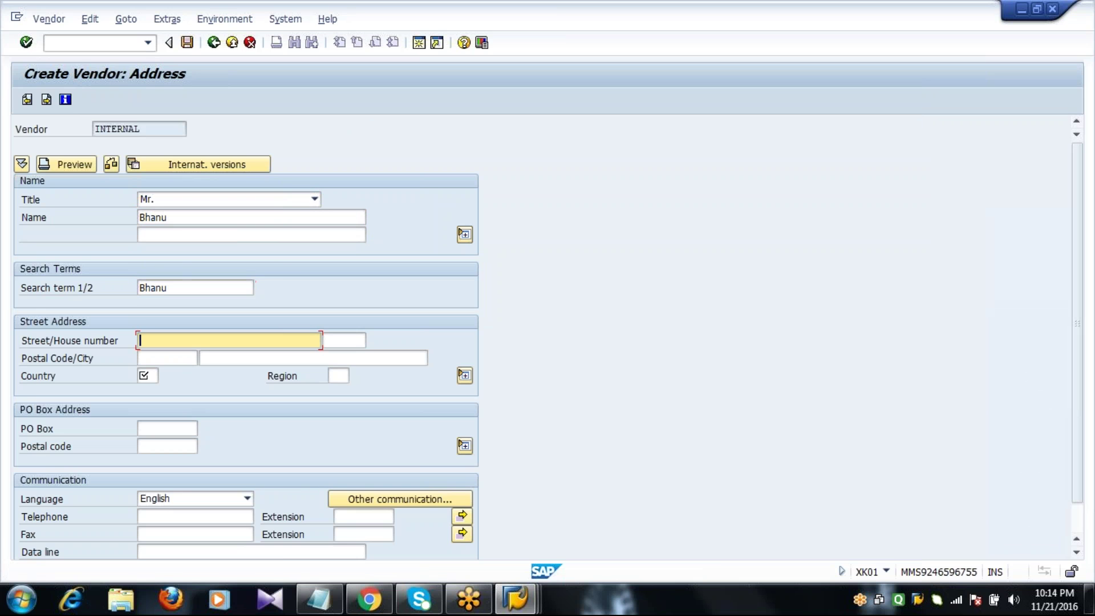
Enter the vendor's street, postal code and city in the street address, and set the country to DE.
type("Phase5")
key("Tab")
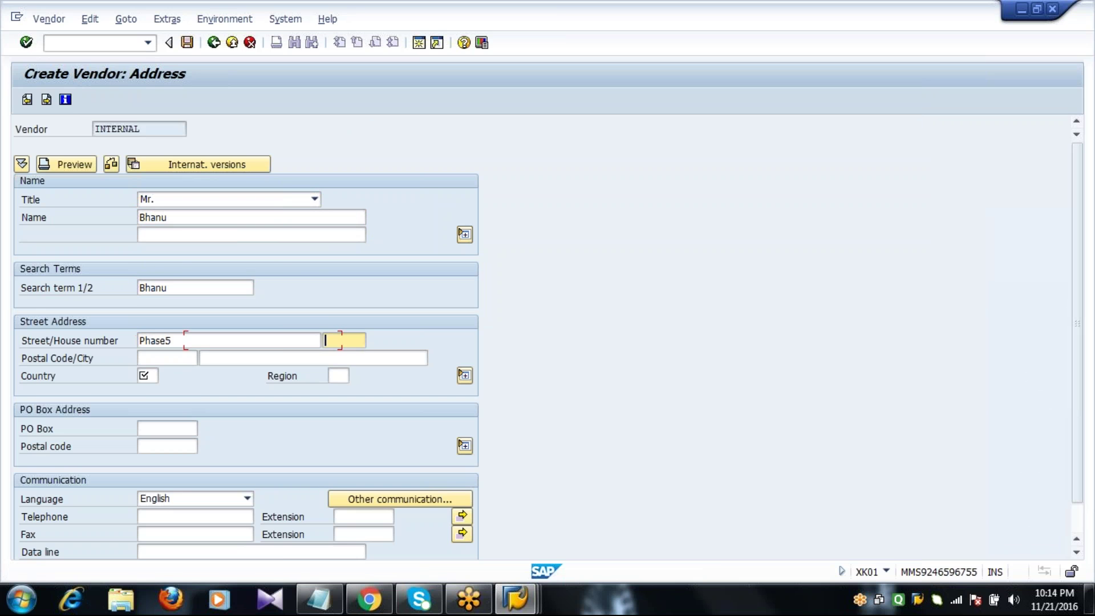
key("Tab")
type("1")
key("Down")
key("Return")
key("Tab")
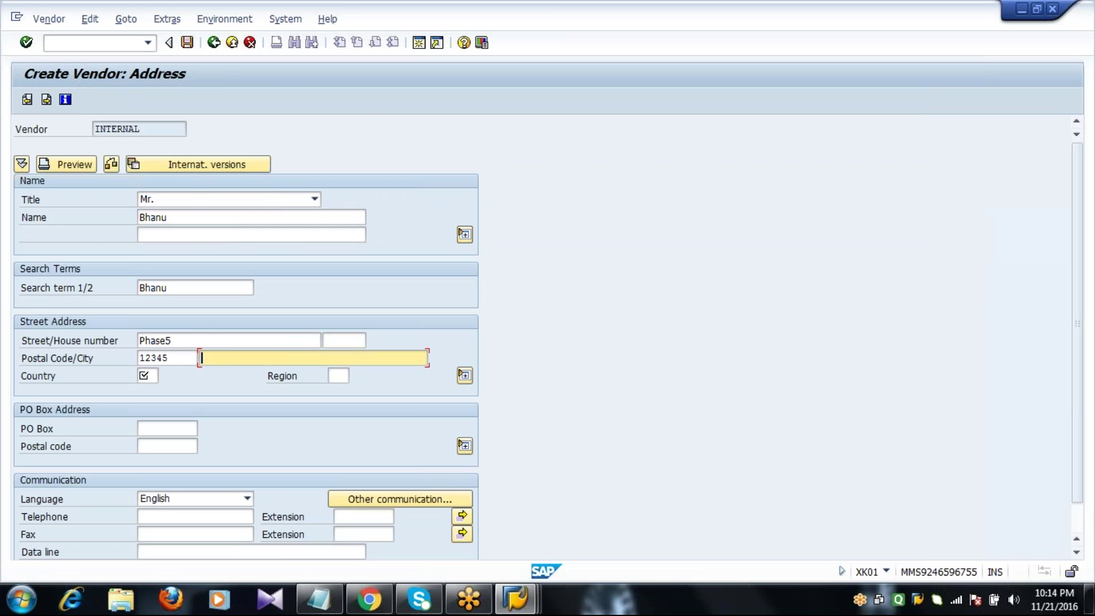
type("B")
key("Down")
key("Return")
key("Tab")
type("DE")
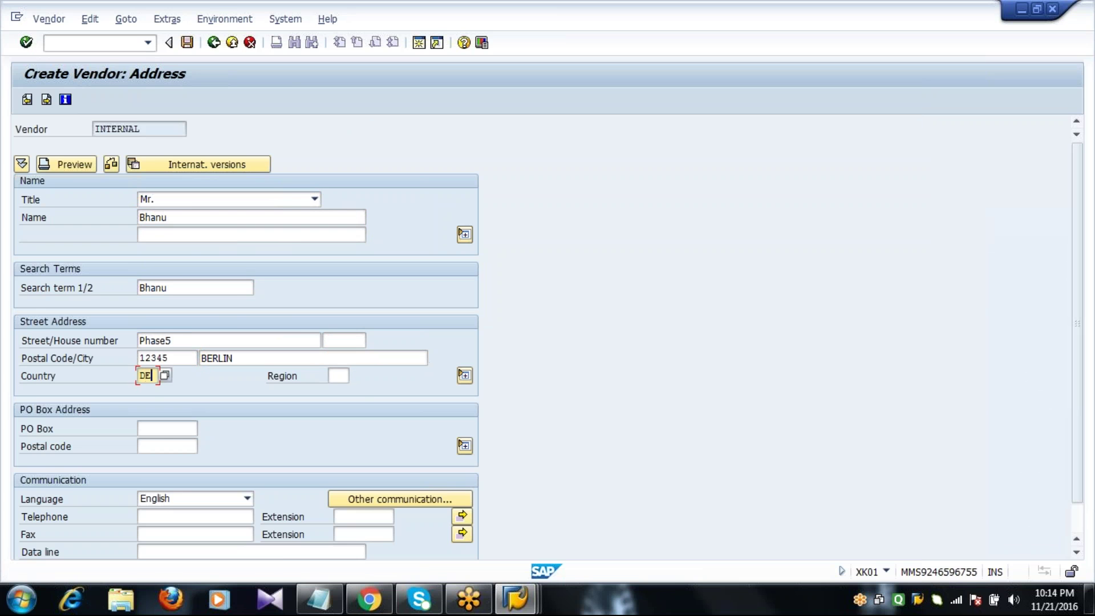
Fill in the vendor's PO box number and PO box postal code, without the stray backslash.
key("Tab")
key("Tab")
type("1")
key("Down")
key("Return")
key("Tab")
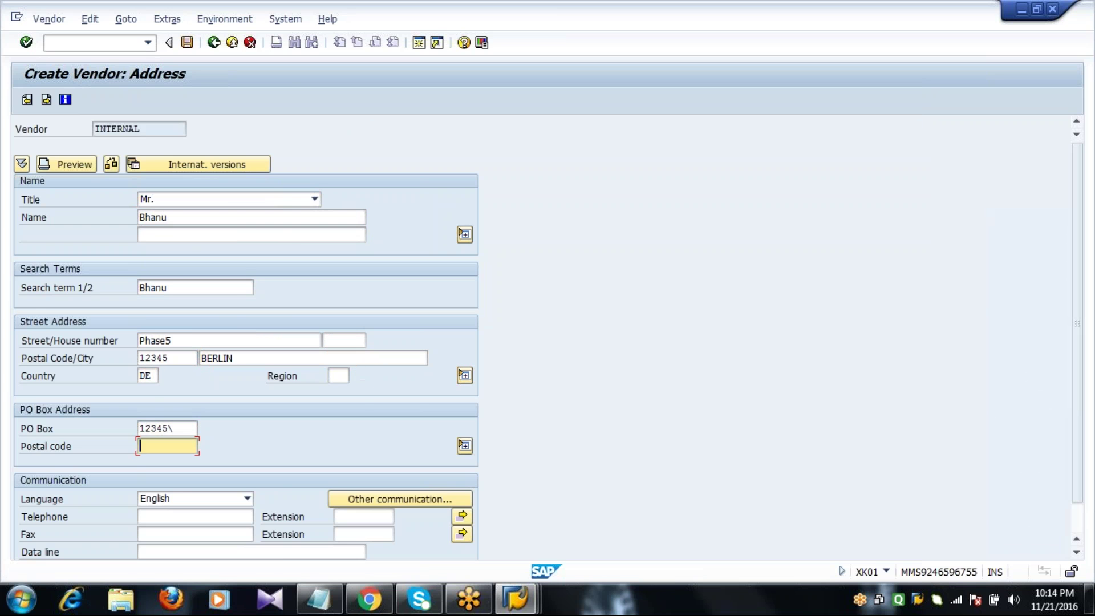
type("2")
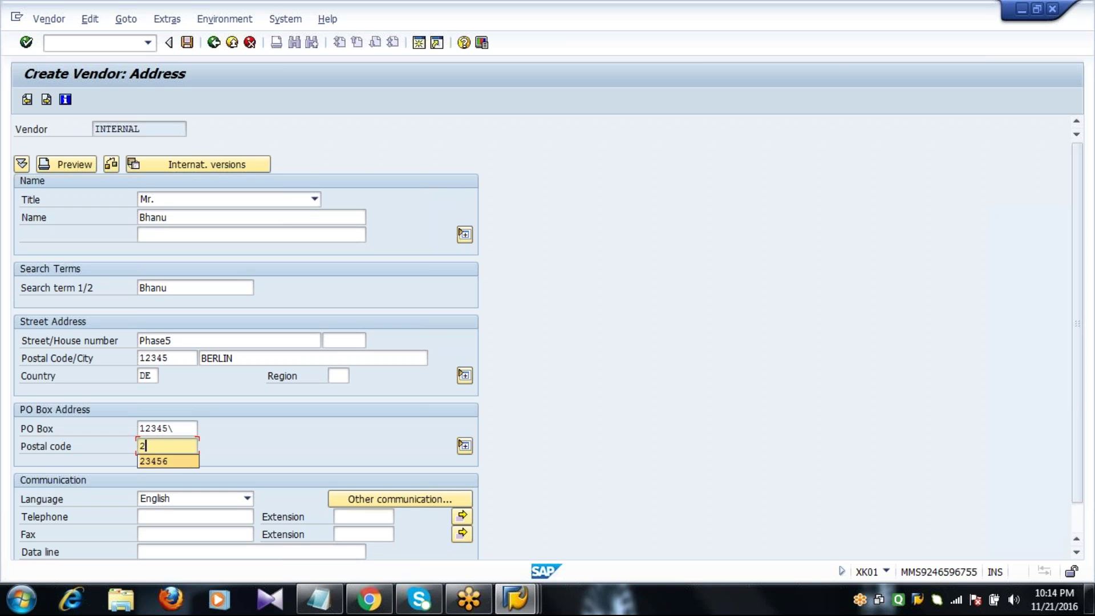
key("Down")
key("Return")
key("shift+Tab")
key("BackSpace")
key("Tab")
key("Tab")
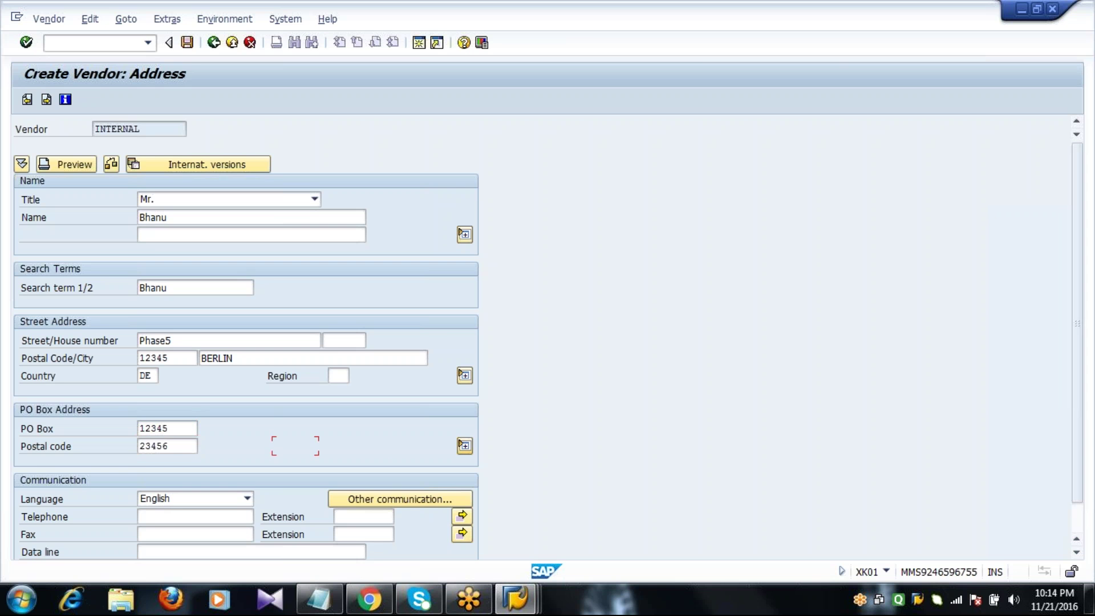
Enter the vendor's telephone and fax numbers, and confirm the address data.
key("Tab")
key("Tab")
type("2")
key("Down")
key("Return")
key("Tab")
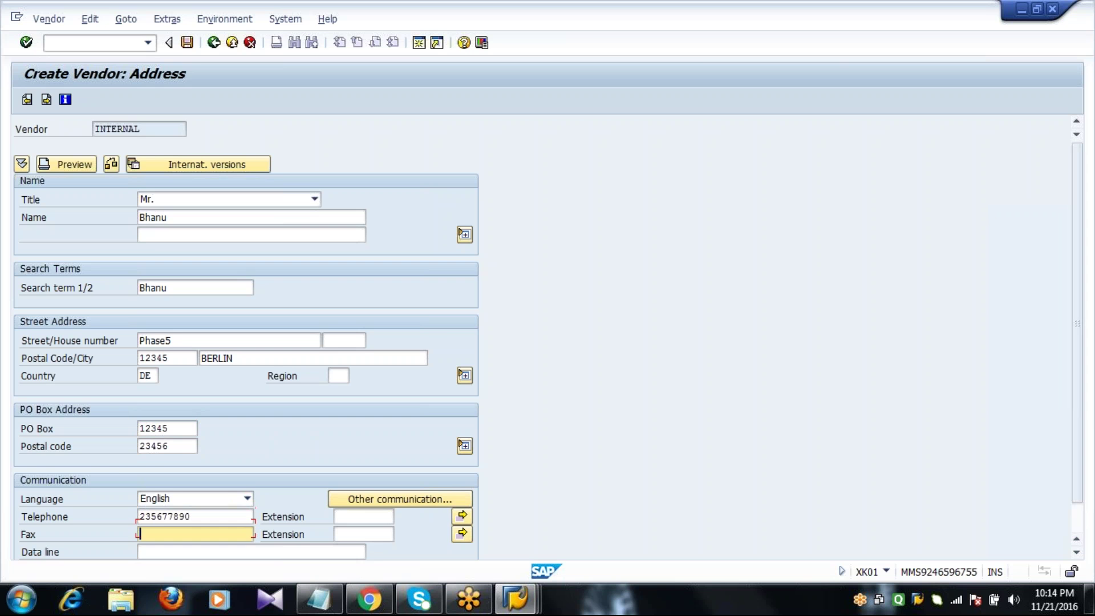
type("2")
key("Down")
key("Return")
key("Return")
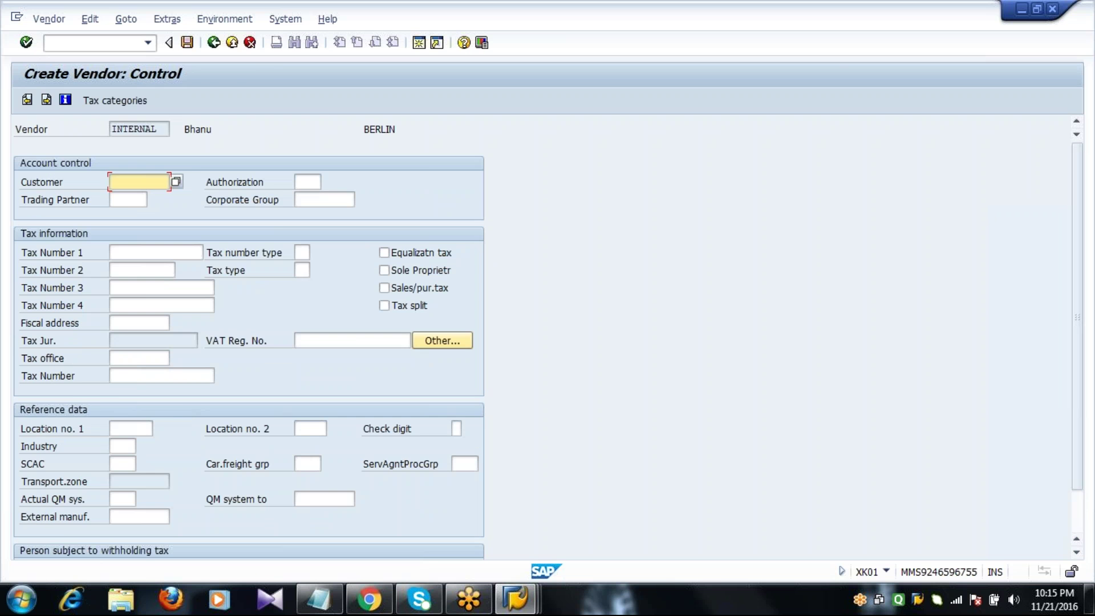
Skip ahead to the accounting information, and set reconciliation account 160000 and cash management group A1.
key("Return")
key("Return")
key("Return")
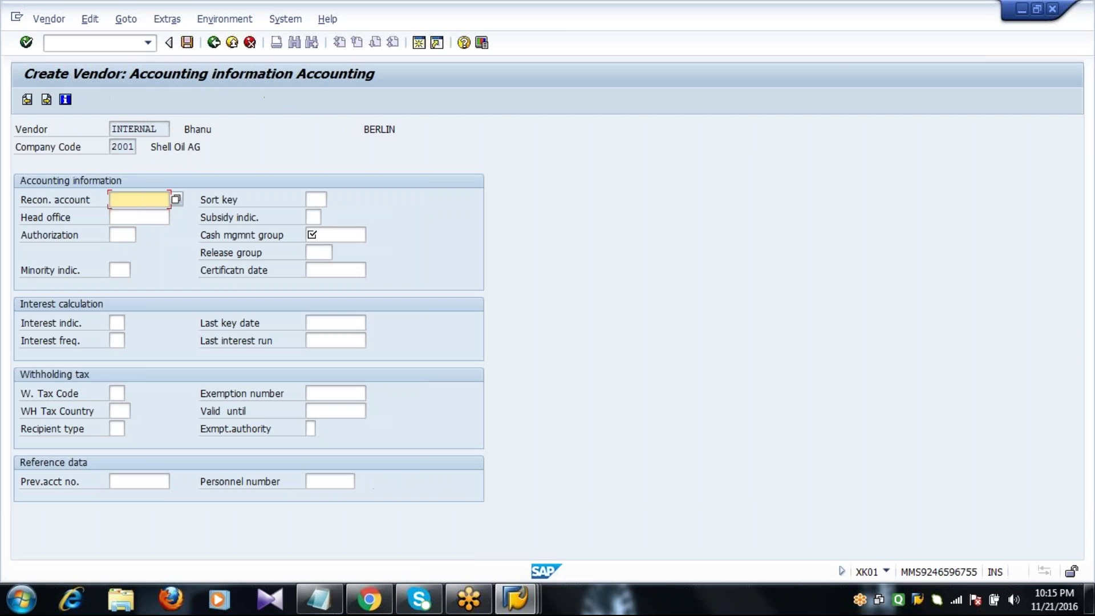
type("1")
key("Down")
key("Return")
key("Tab")
key("Tab")
key("Tab")
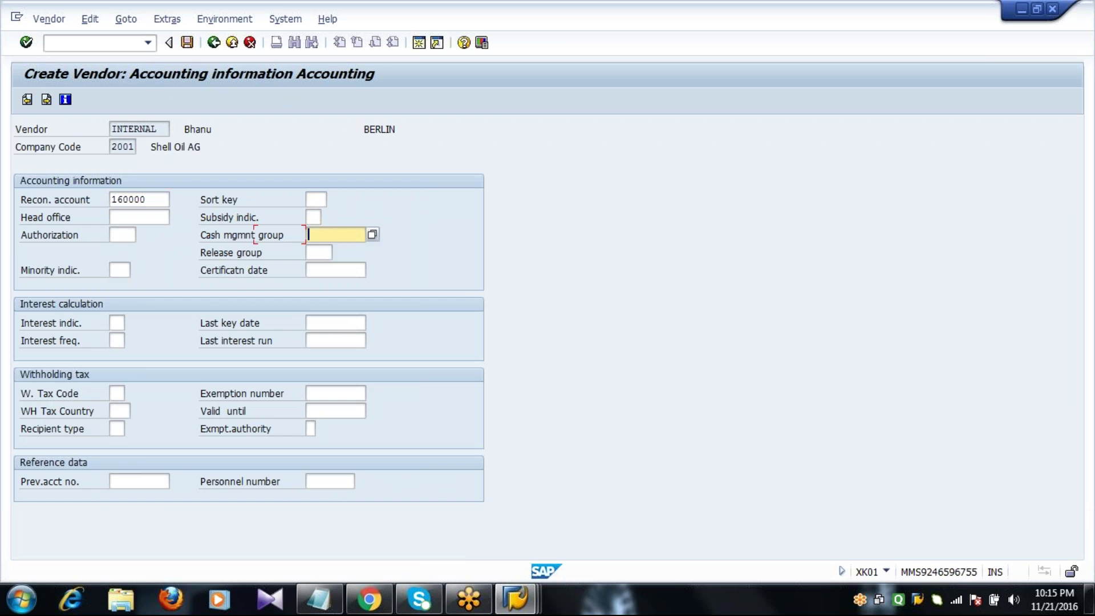
type("A")
key("Down")
key("Return")
key("Return")
Choose the accounting payment terms from the suggested values, and continue to the purchasing data.
type("0")
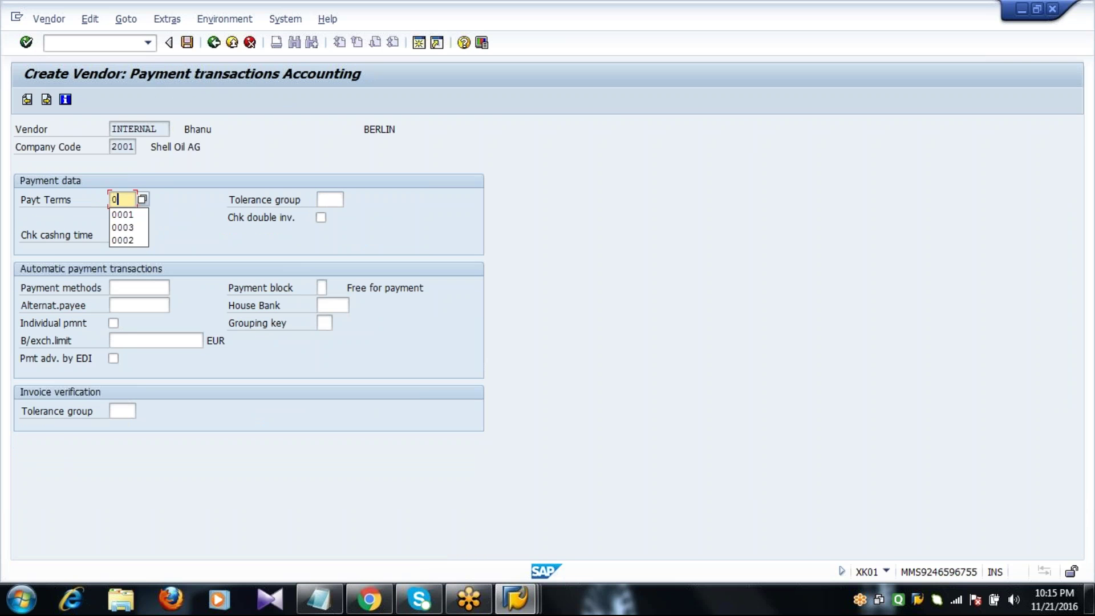
key("Down")
key("Return")
key("Return")
key("Return")
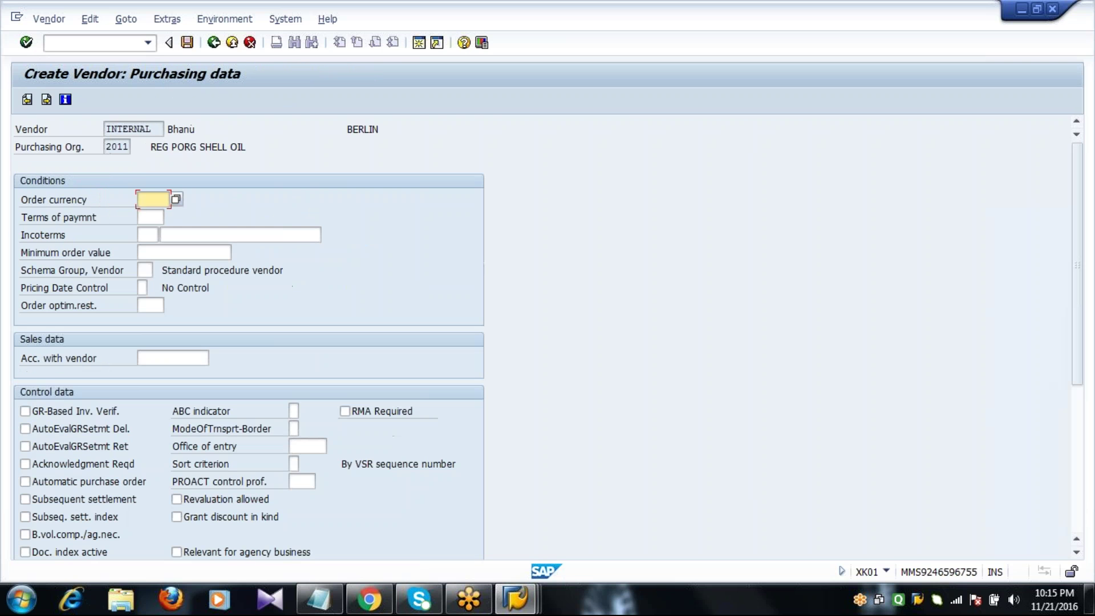
Set order currency EUR, terms of payment 0002 and incoterms CIF, with the vendor's name as the incoterms description.
type("EUR")
key("Tab")
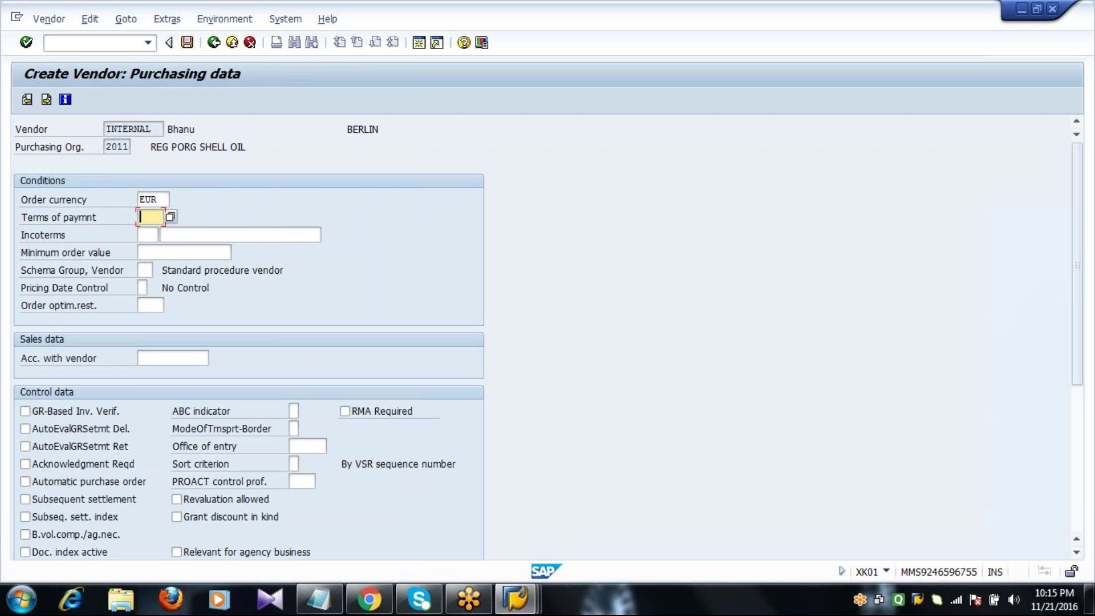
type("0")
key("Down")
key("Down")
key("Return")
key("Tab")
type("CIF")
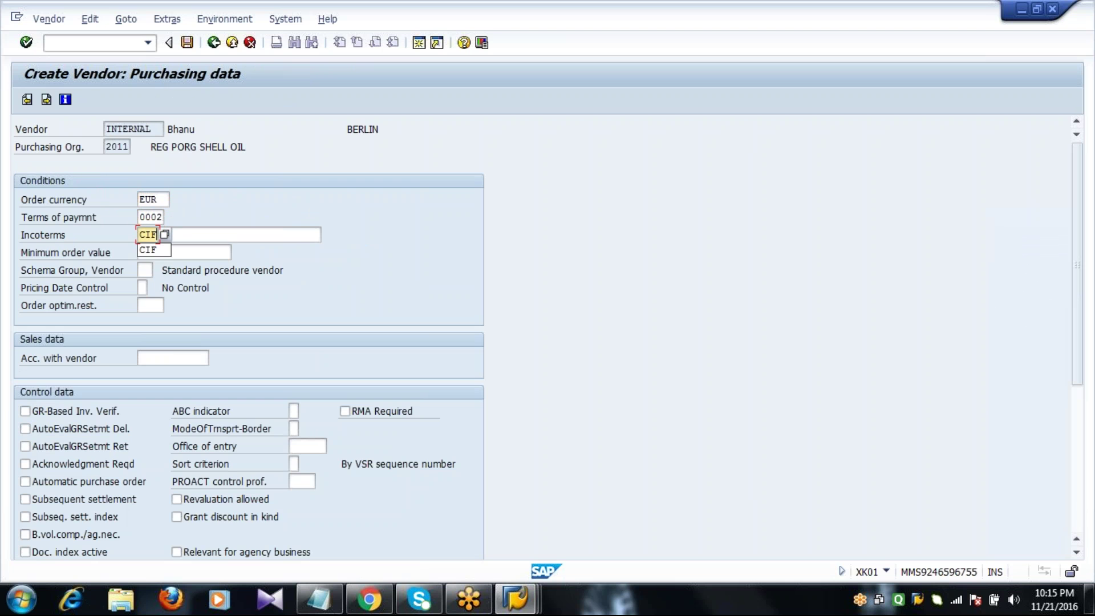
key("Tab")
type("BHAN")
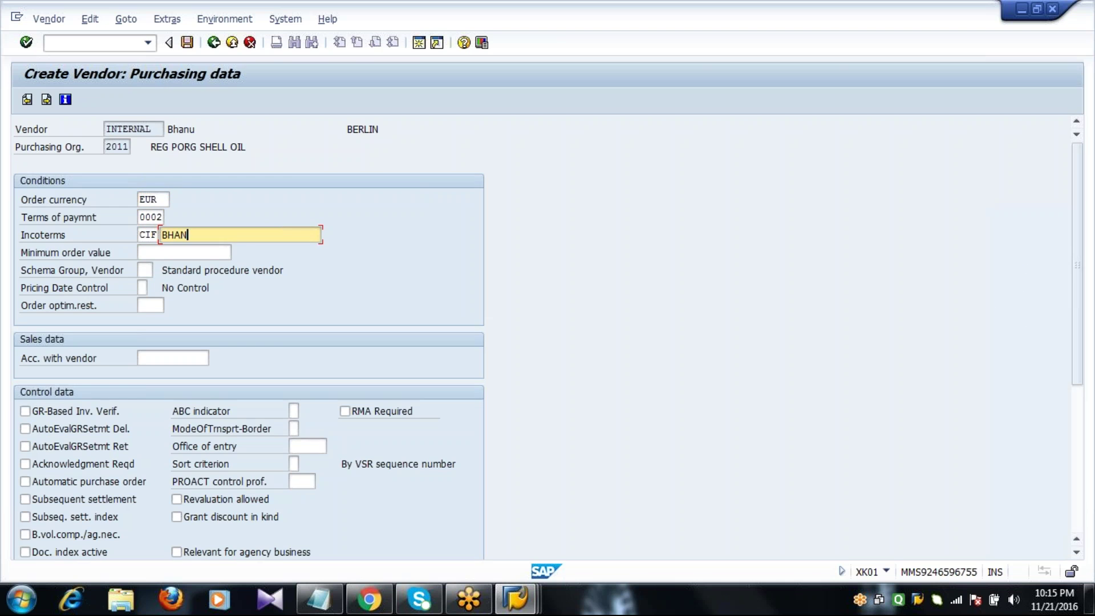
type("U")
Leave the partner functions empty and save the new vendor.
key("Return")
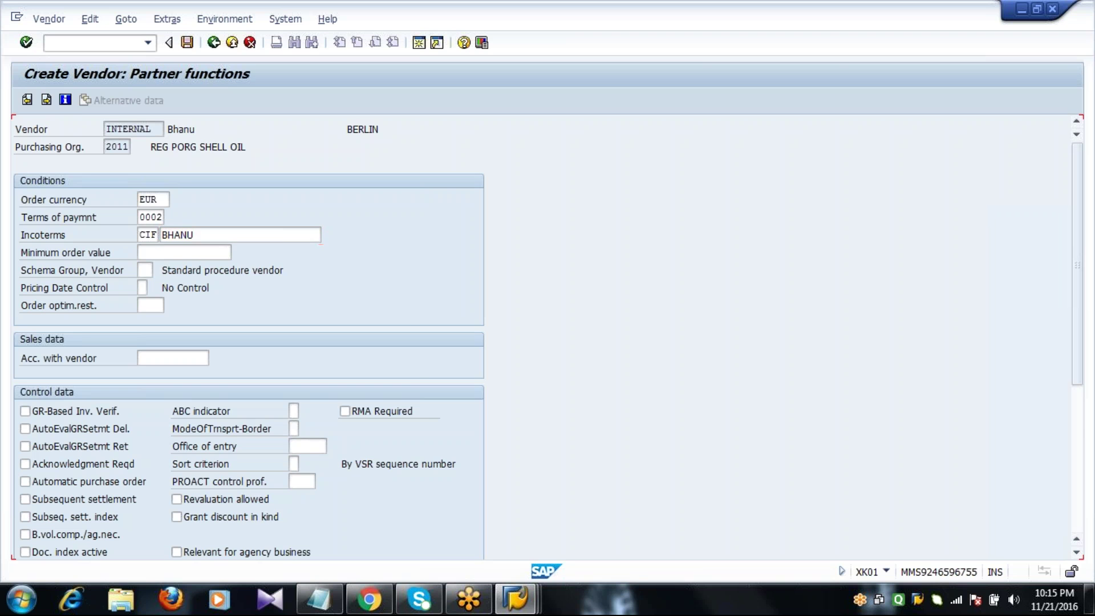
key("Return")
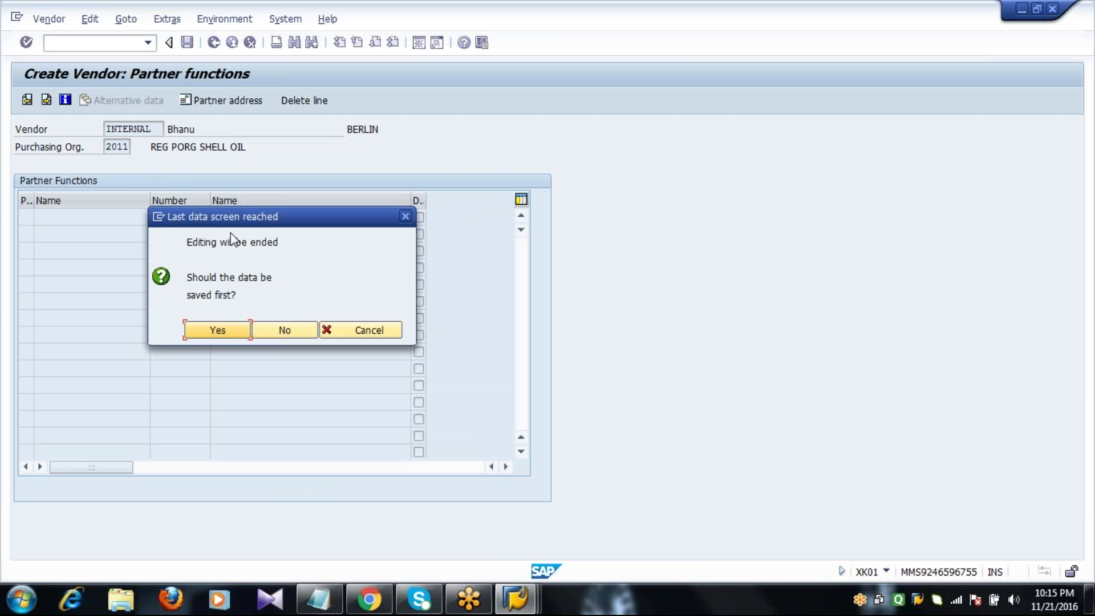
left_click(216, 329)
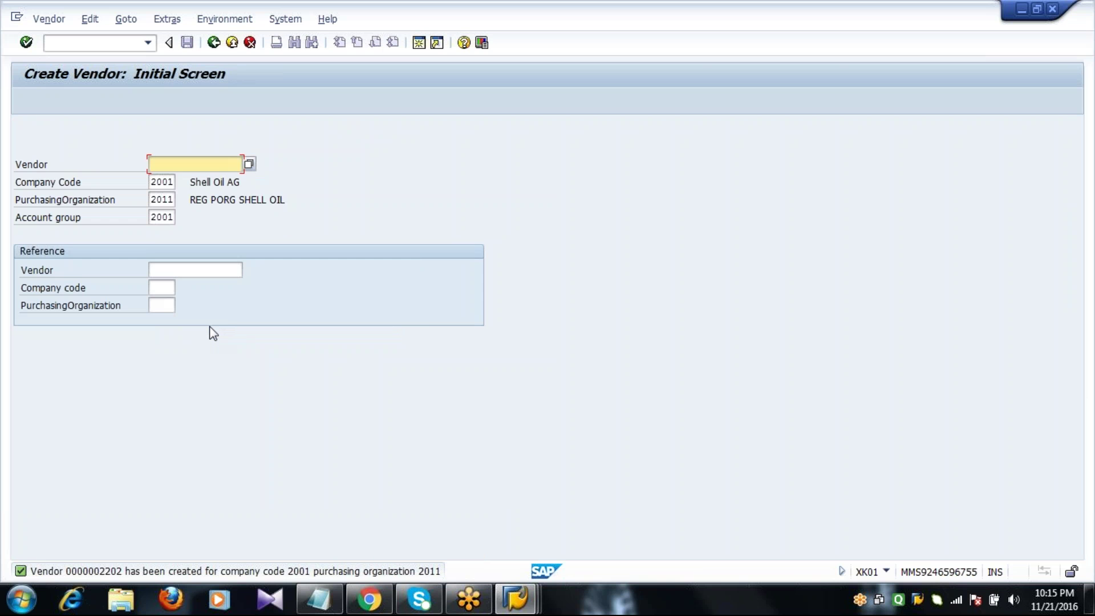
Start another vendor in account group 2001 with title Mr., and use the vendor's name as both name and search term.
key("Return")
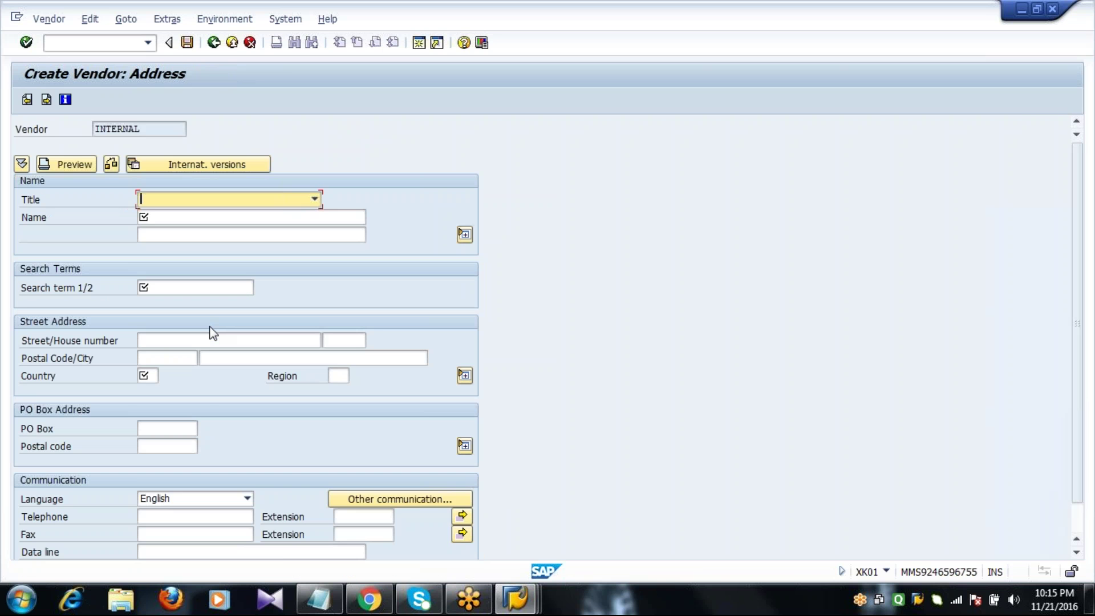
type("Mr.")
key("Tab")
type("C")
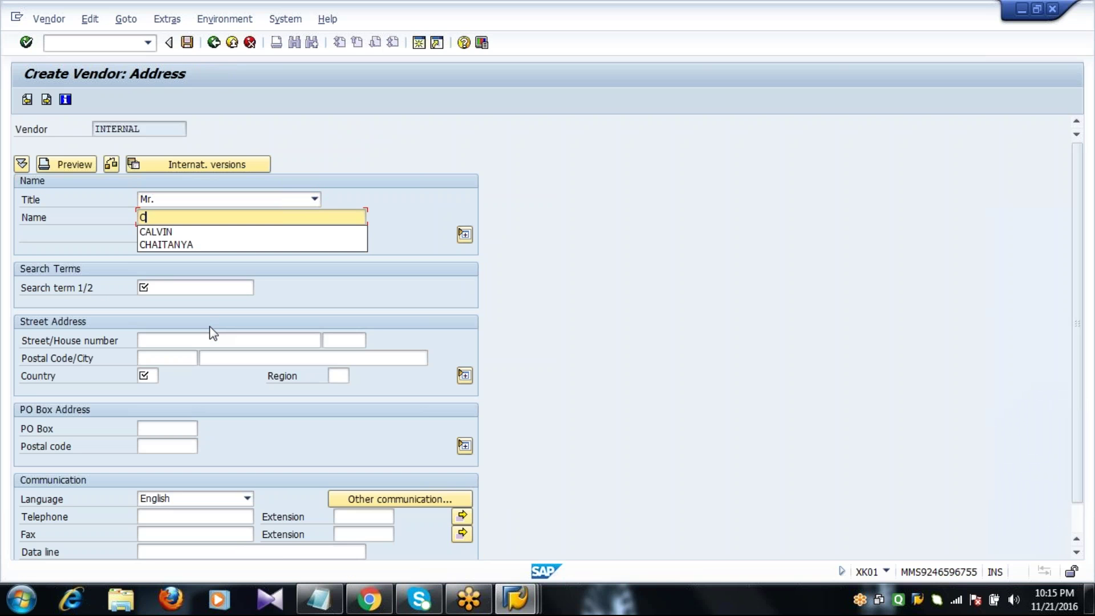
key("Down")
key("Return")
key("Tab")
key("Tab")
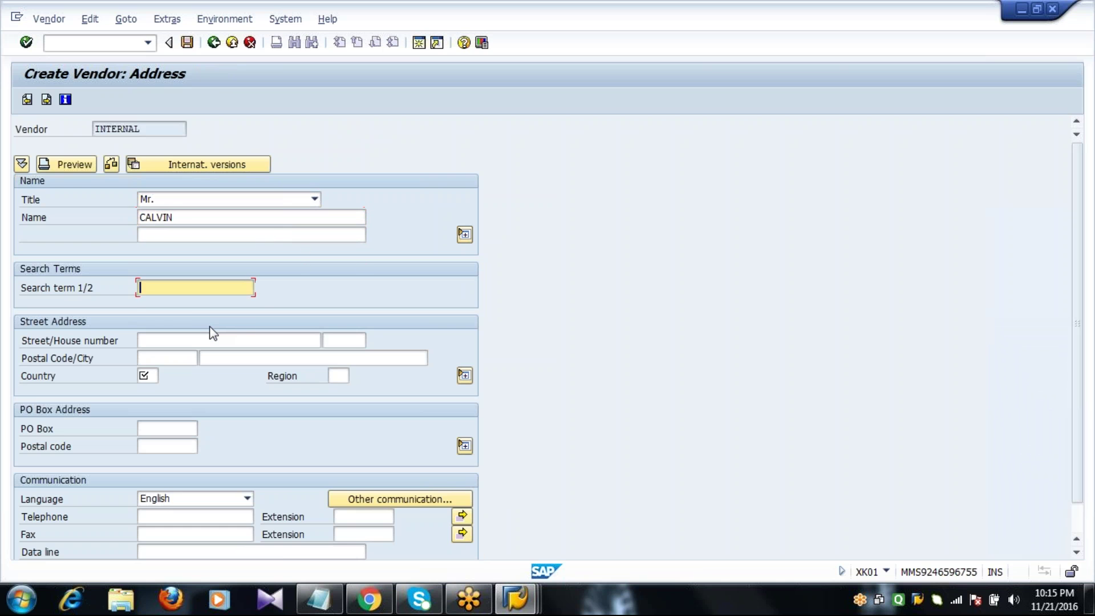
type("C")
key("Up")
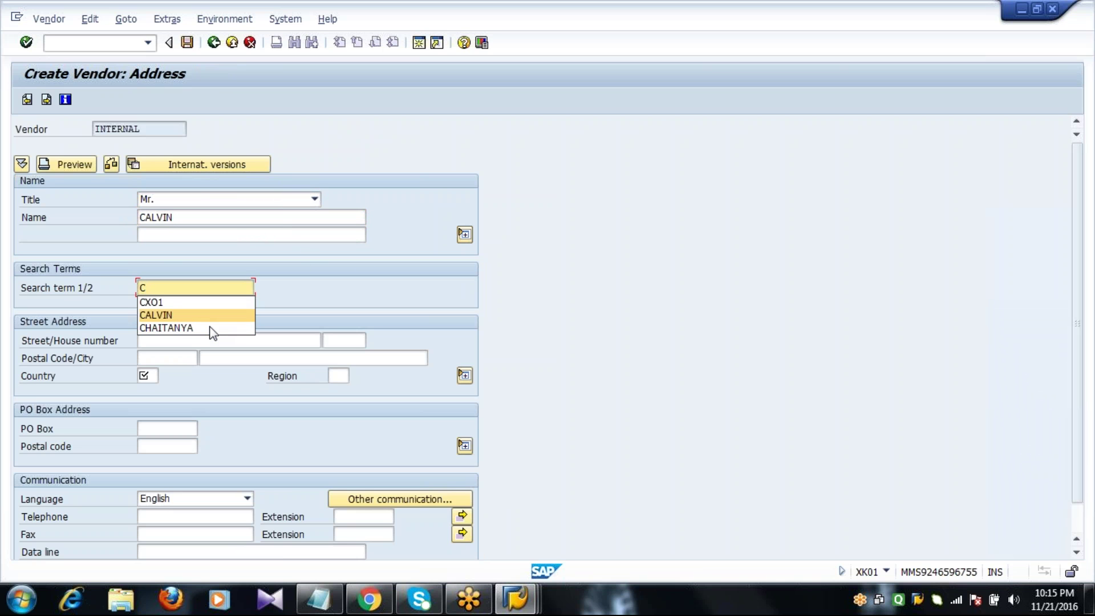
key("Return")
Enter the vendor's street in the street address, leaving the house number empty.
key("Tab")
key("Tab")
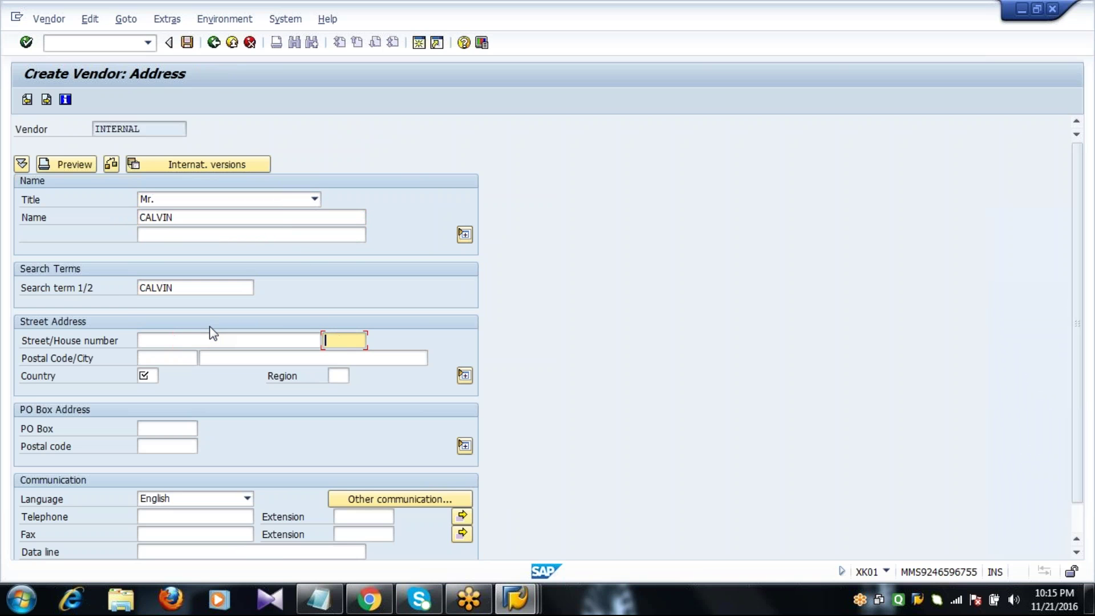
left_click(178, 342)
type("PH")
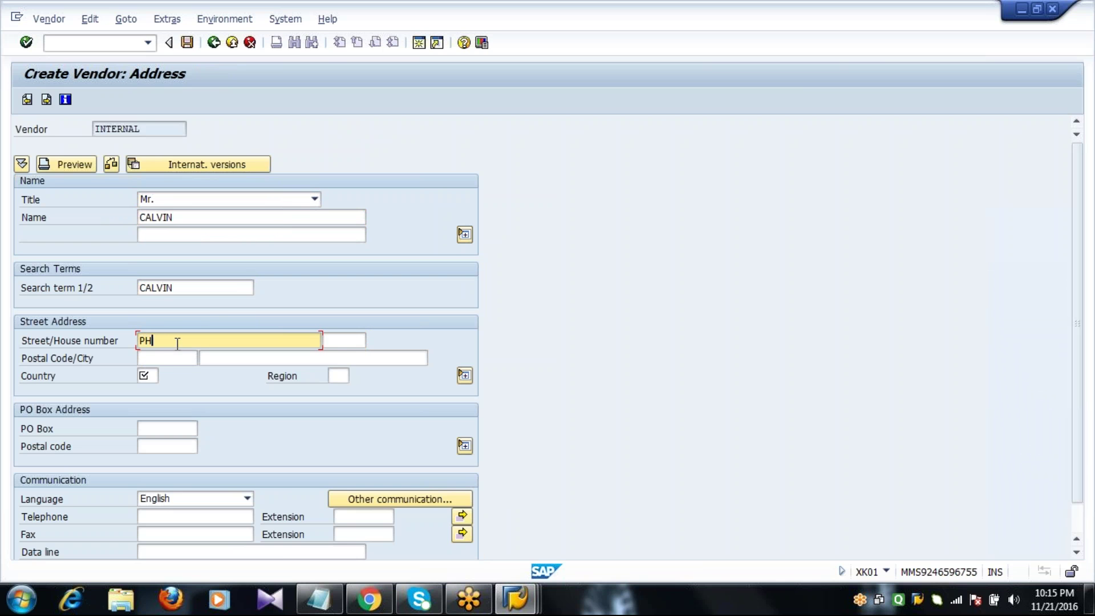
type("ASE9")
key("Tab")
key("Tab")
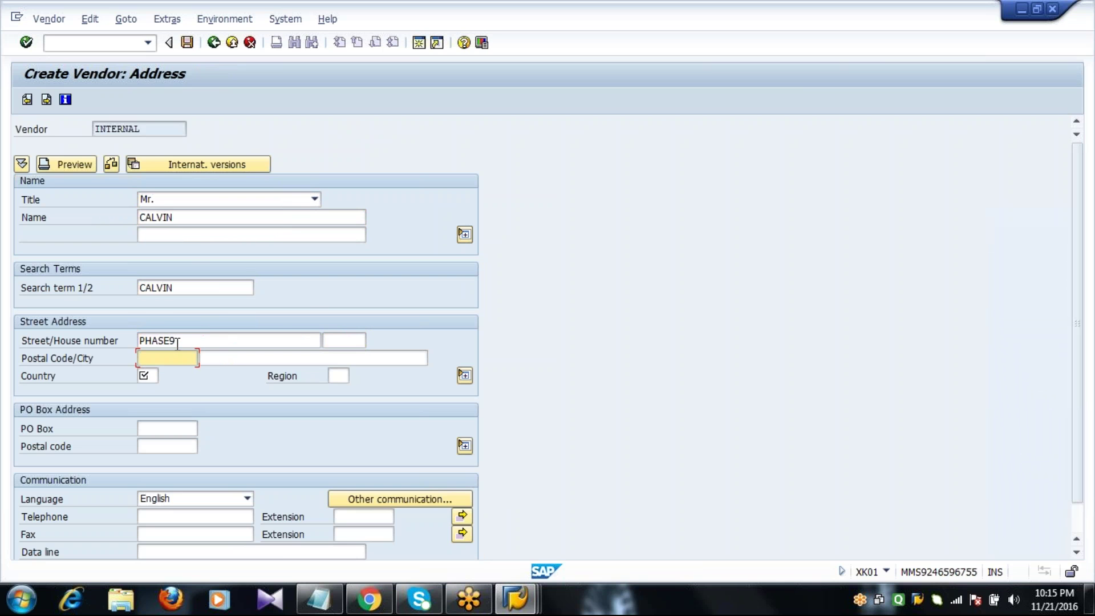
Fill in the vendor's postal code and city, and set the country to DE.
type("12345")
type("FR")
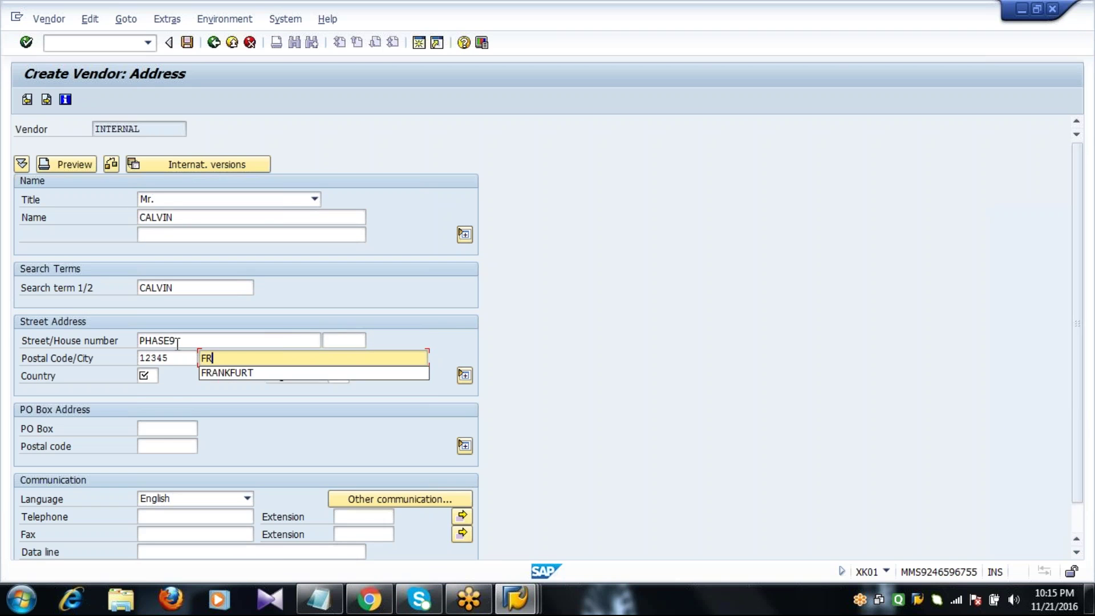
key("Down")
key("Tab")
type("D")
key("Down")
key("Tab")
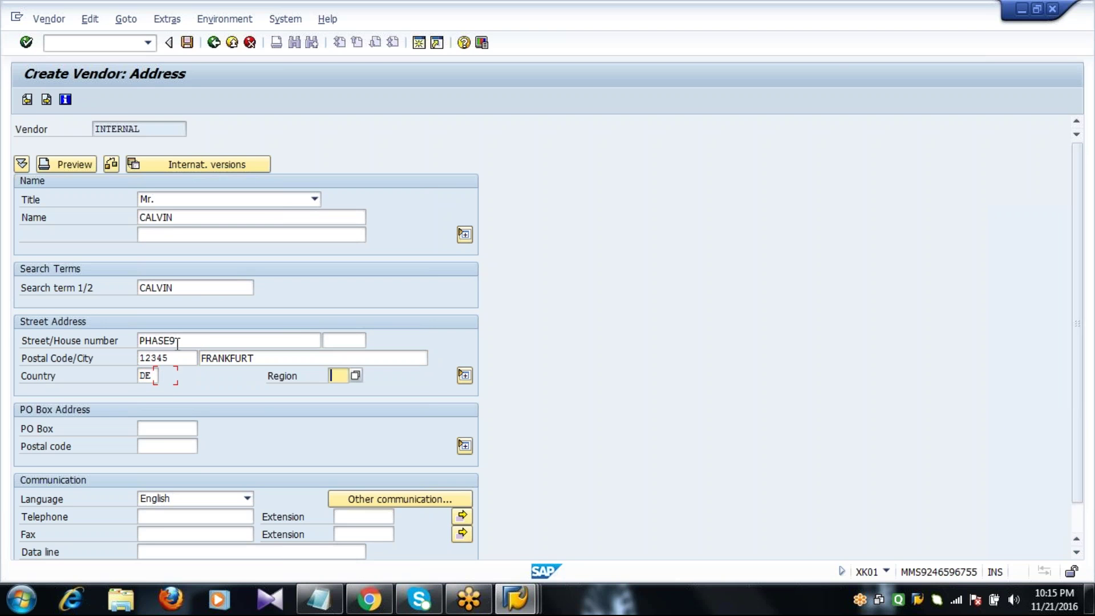
Enter the vendor's PO box number and the PO box postal code.
key("Tab")
key("Tab")
type("1")
key("Down")
key("Tab")
type("2")
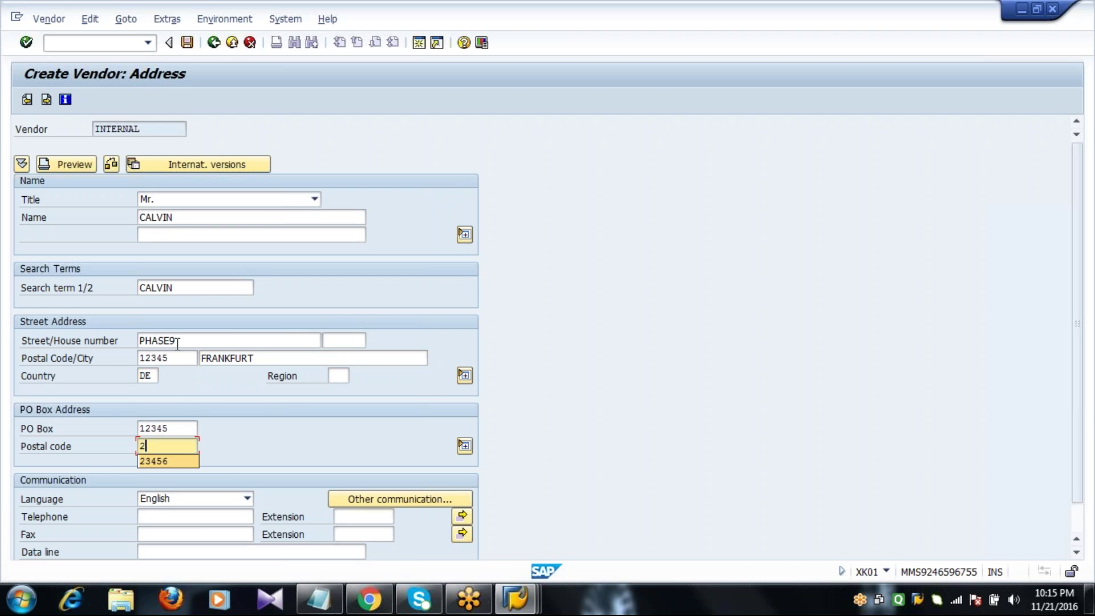
key("Down")
Fill in the vendor's telephone and fax numbers, and confirm the address data.
key("Tab")
key("Tab")
key("Tab")
type("2")
key("Down")
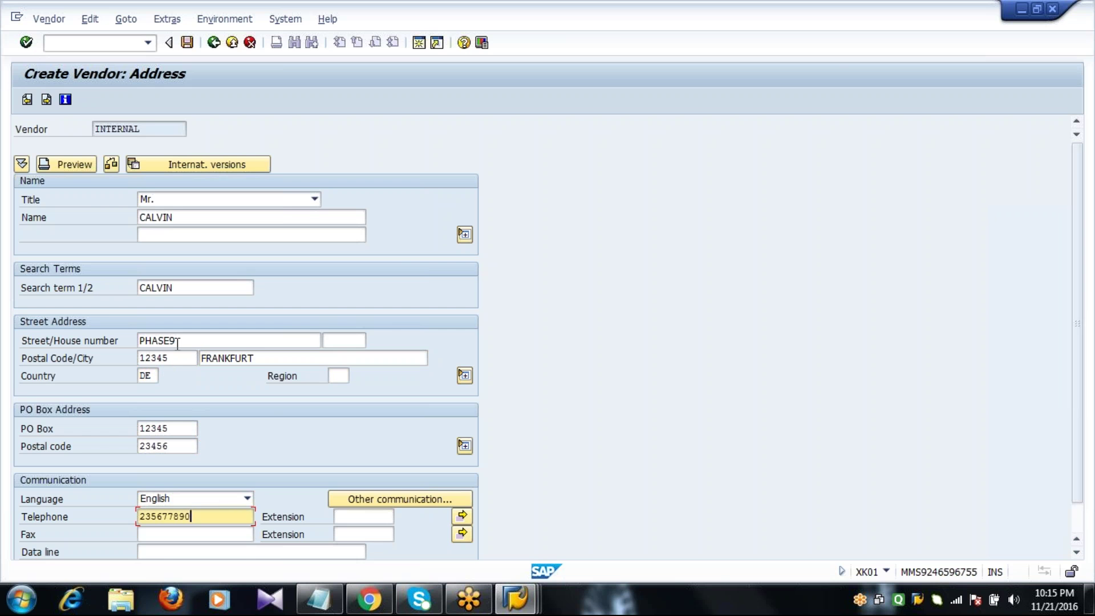
key("Tab")
type("2")
key("Down")
key("Return")
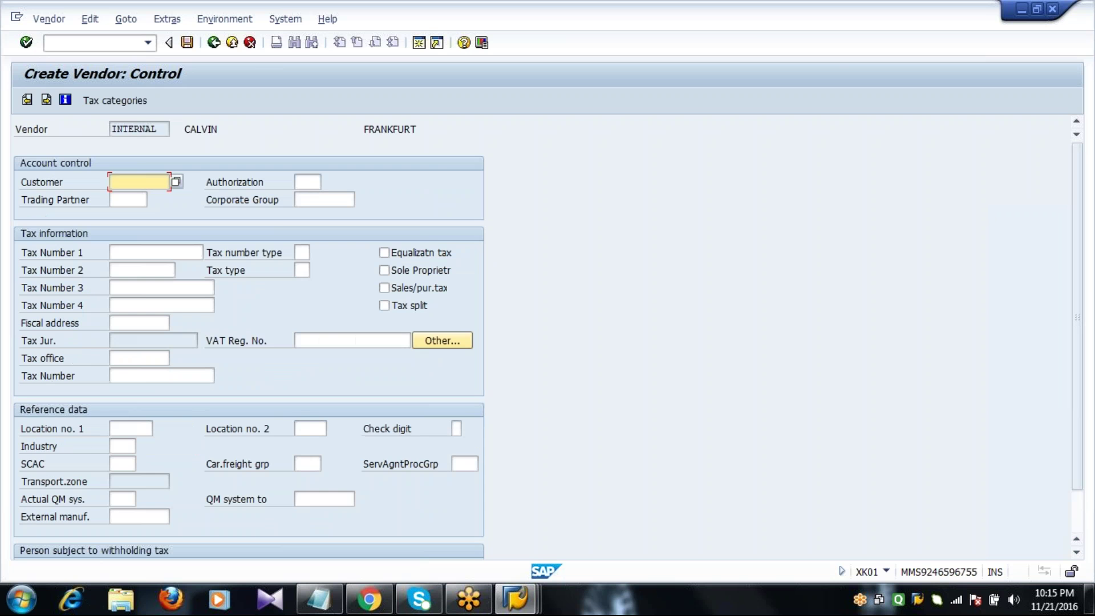
Leave the control, bank and contact person data empty, and set reconciliation account 160000 and cash management group A1.
key("Return")
key("Return")
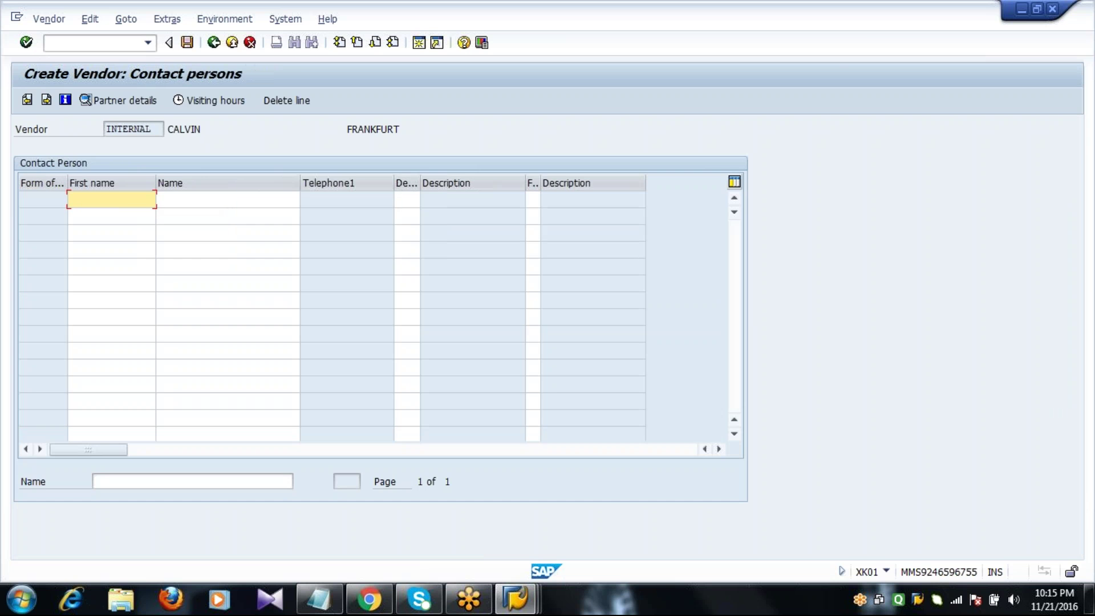
key("Return")
type("1")
key("Down")
key("Tab")
key("Tab")
key("Tab")
key("Tab")
key("Tab")
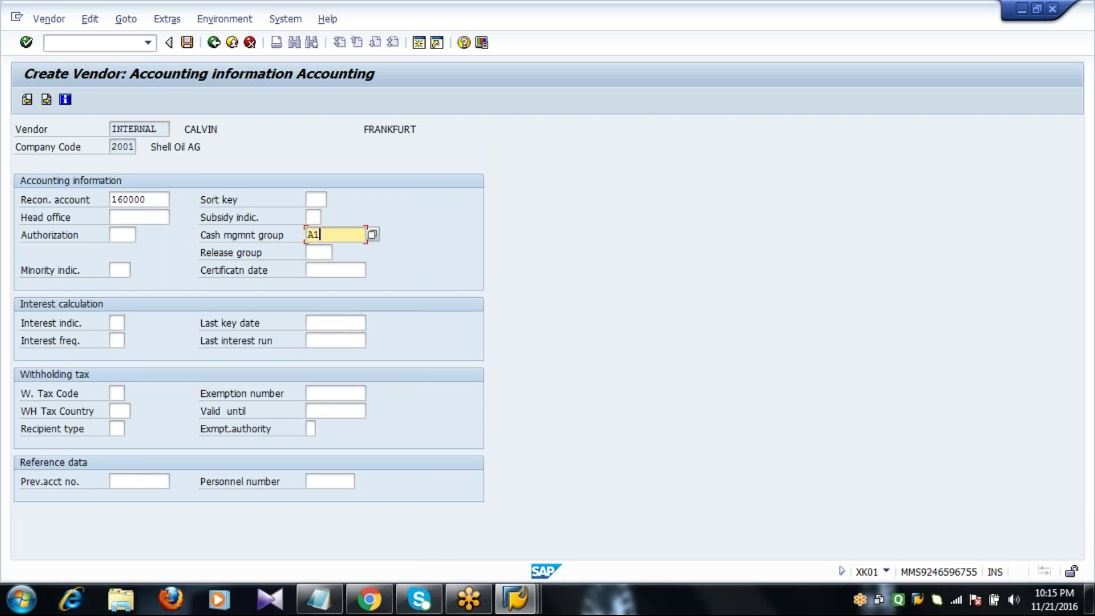
key("Return")
Set the accounting payment terms to 0003, and continue to the purchasing data.
type("0003")
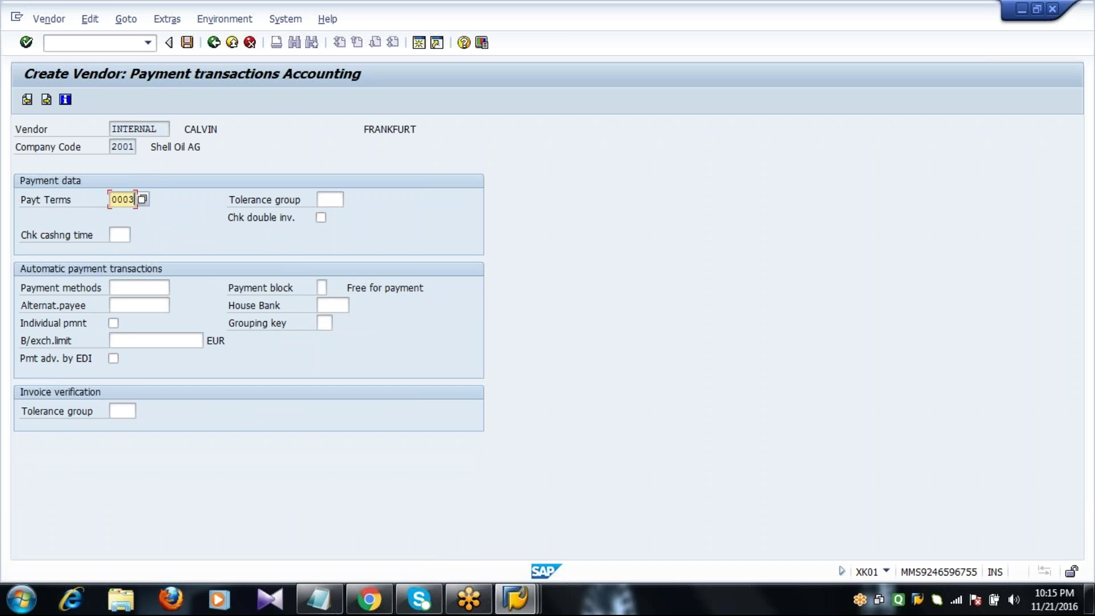
key("Return")
key("Return")
Set order currency EUR, payment terms 0003 and incoterms CIF with the vendor's name, then save the vendor and leave vendor creation.
type("EUR")
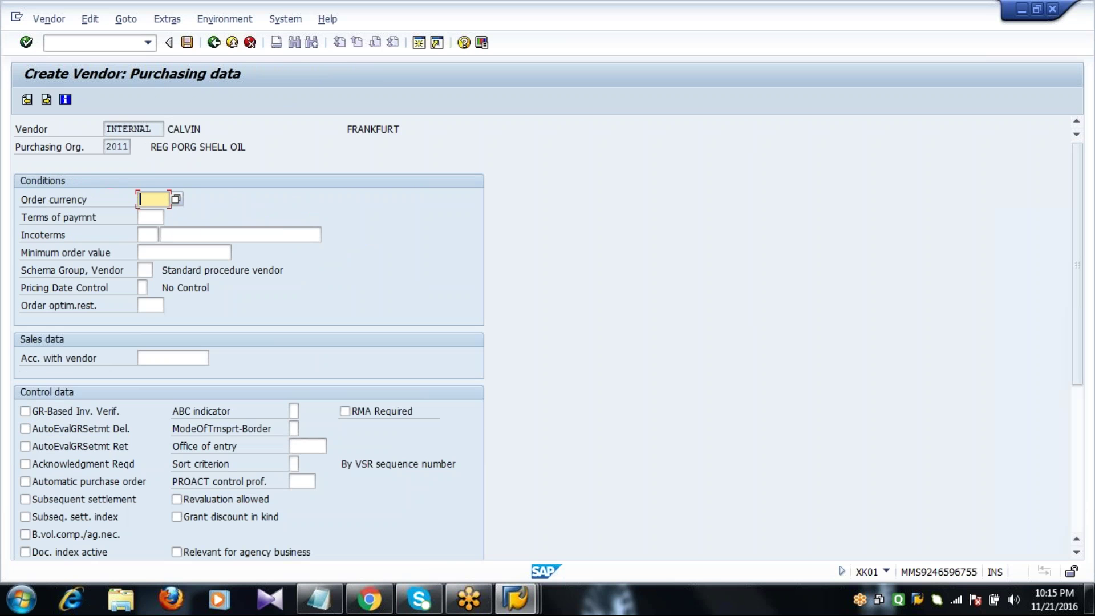
key("Tab")
type("0003")
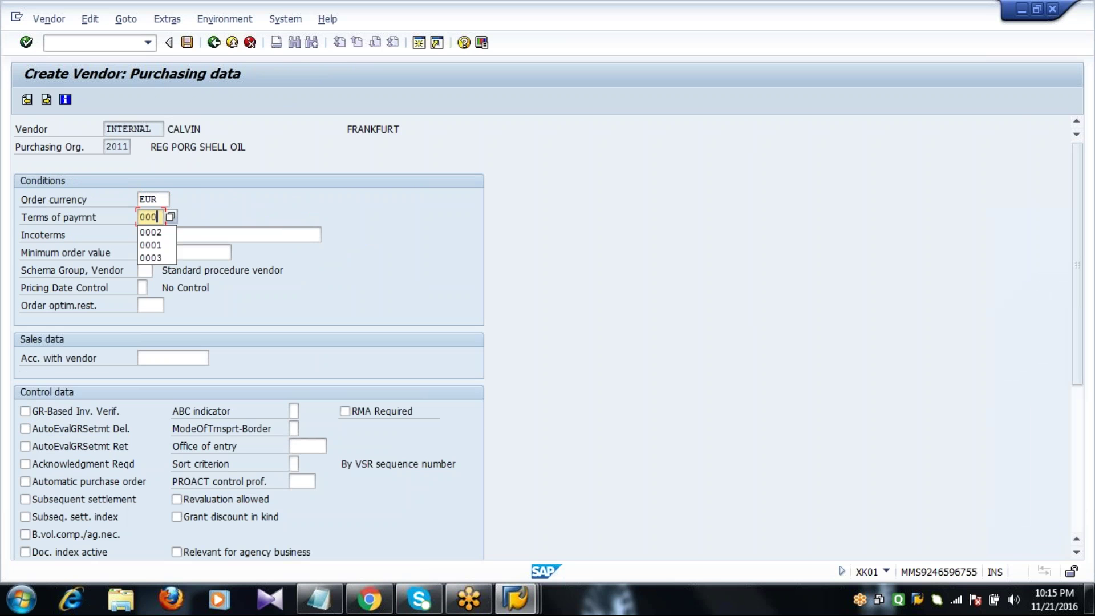
key("Tab")
type("CIF")
key("Tab")
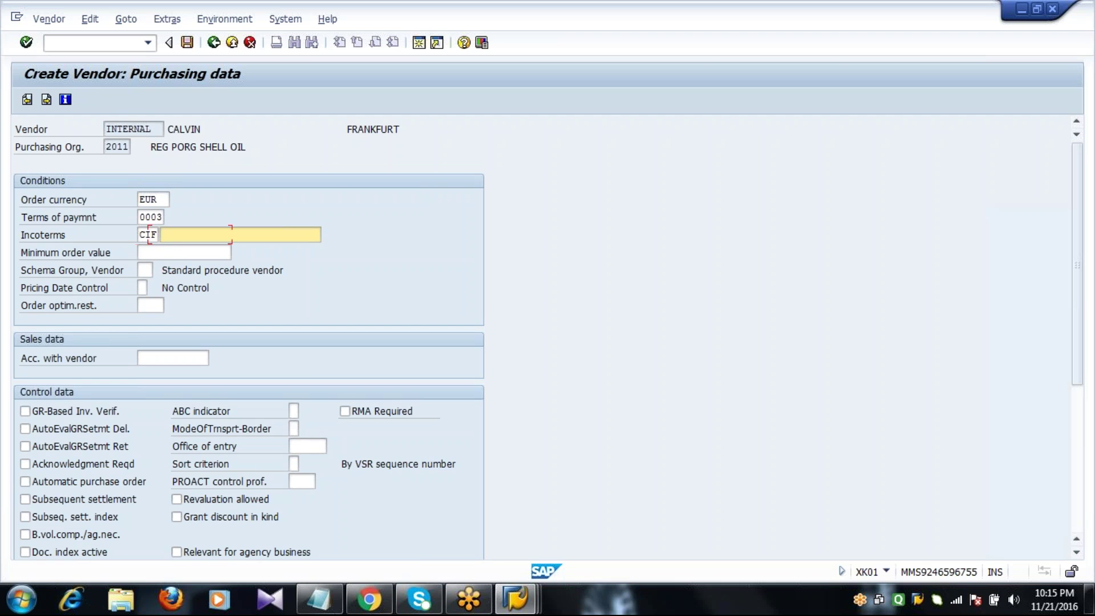
type("CALVIN")
key("Return")
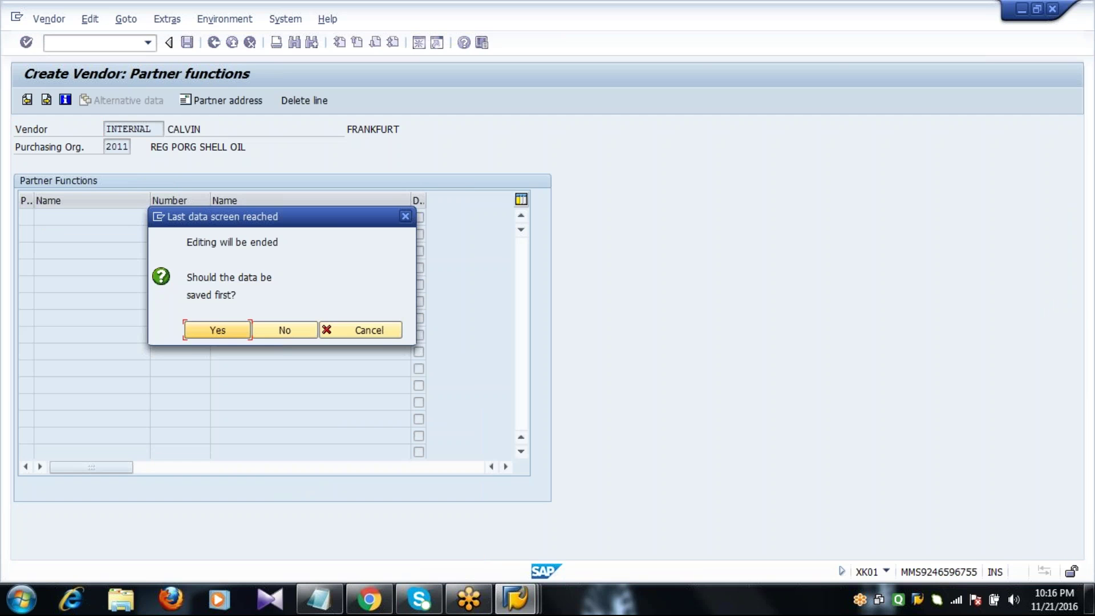
left_click(217, 330)
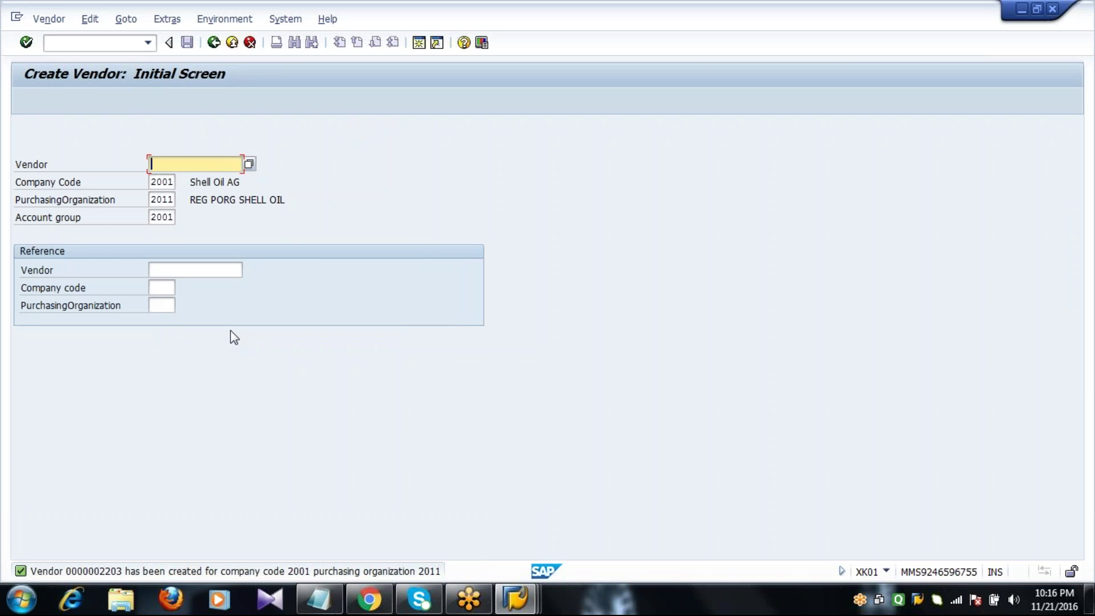
left_click(214, 42)
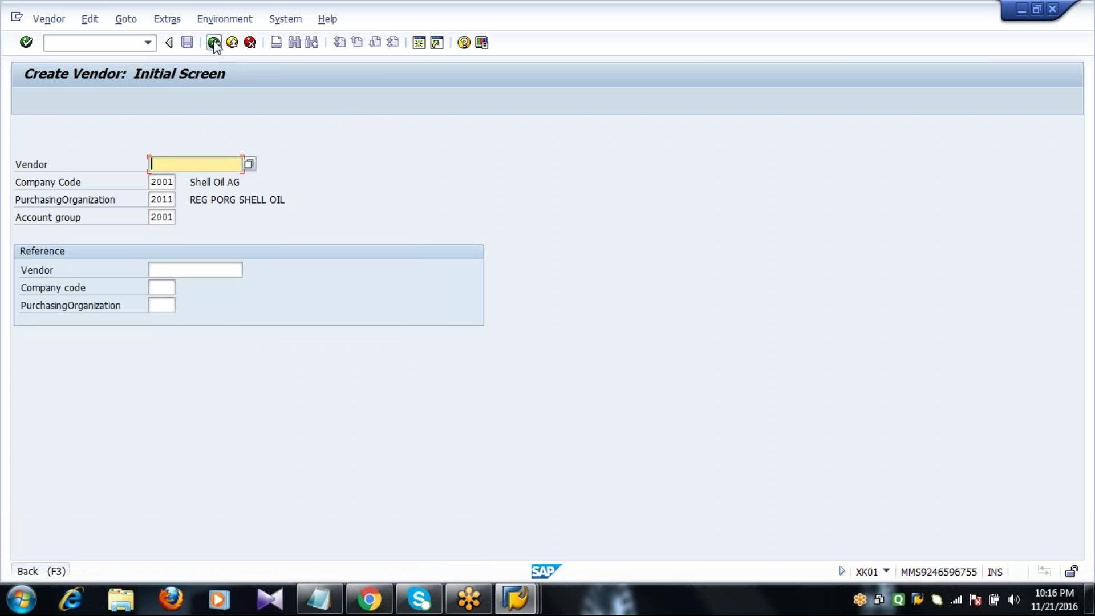
Look up the transaction for displaying vendors in the MM - Part1 notes, and open MKVZ in SAP.
left_click(318, 599)
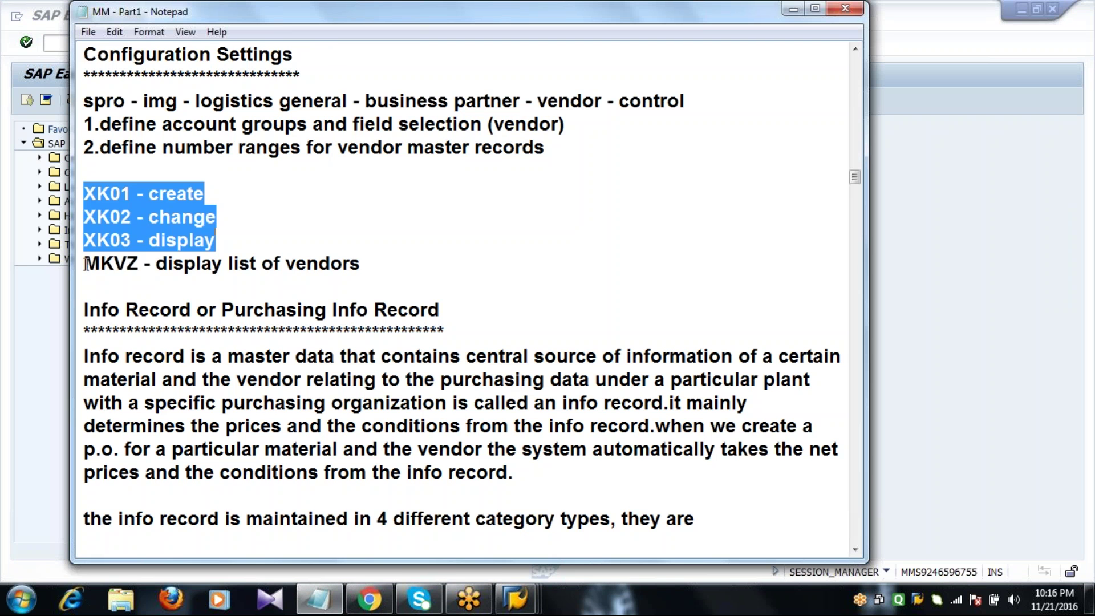
left_click_drag(84, 266, 379, 274)
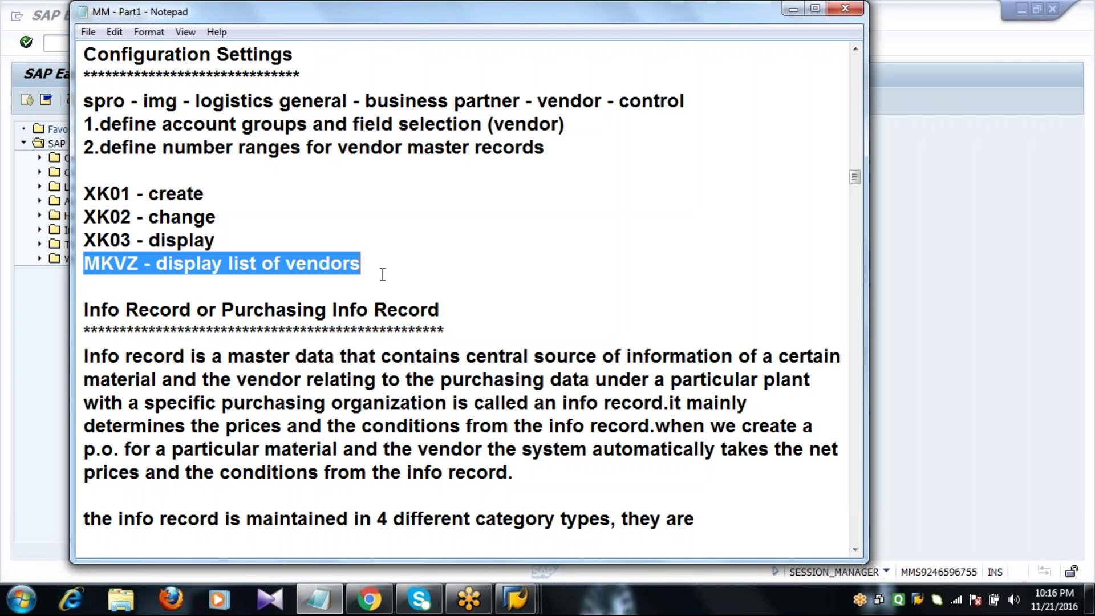
left_click(55, 354)
left_click(92, 43)
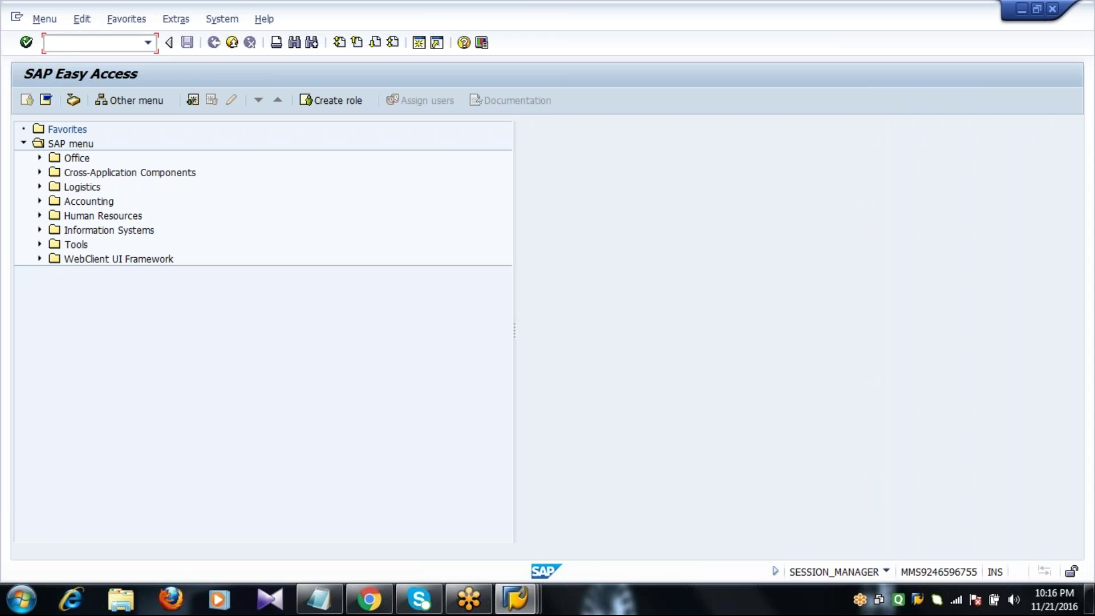
type("MKVZ")
key("Return")
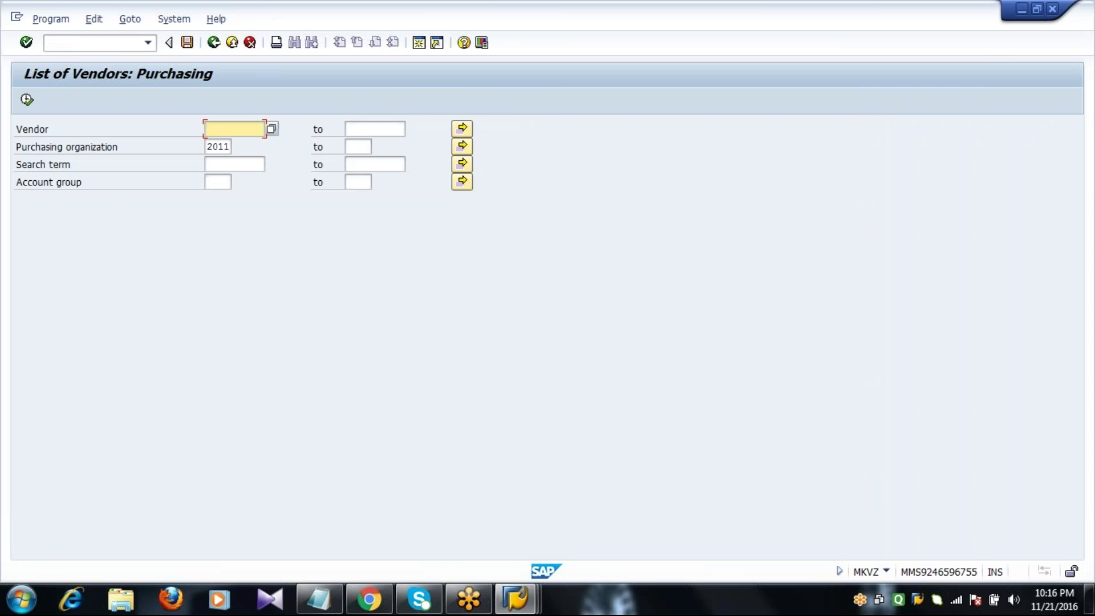
List the vendors of account group 2001 with the purchasing organization restriction cleared.
left_click(213, 147)
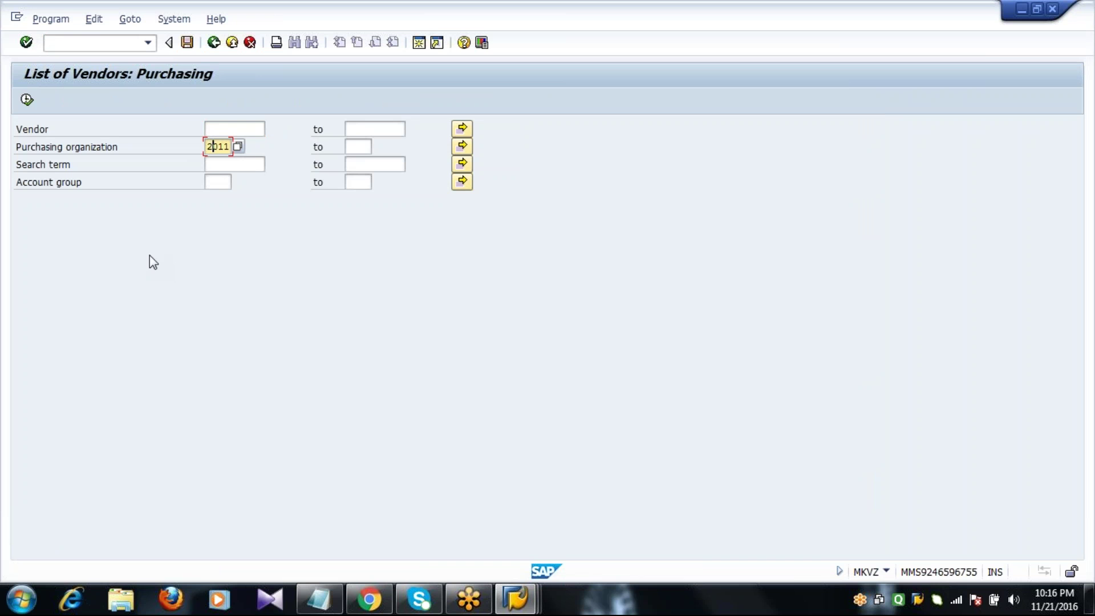
key("BackSpace")
key("Delete")
key("Tab")
key("Tab")
type("2001")
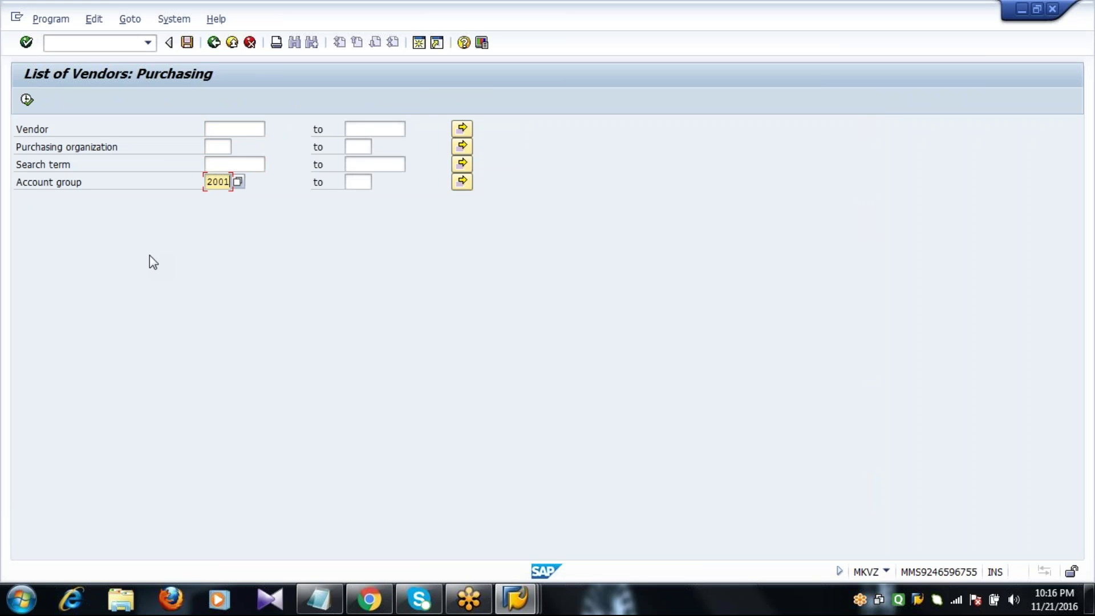
left_click(25, 99)
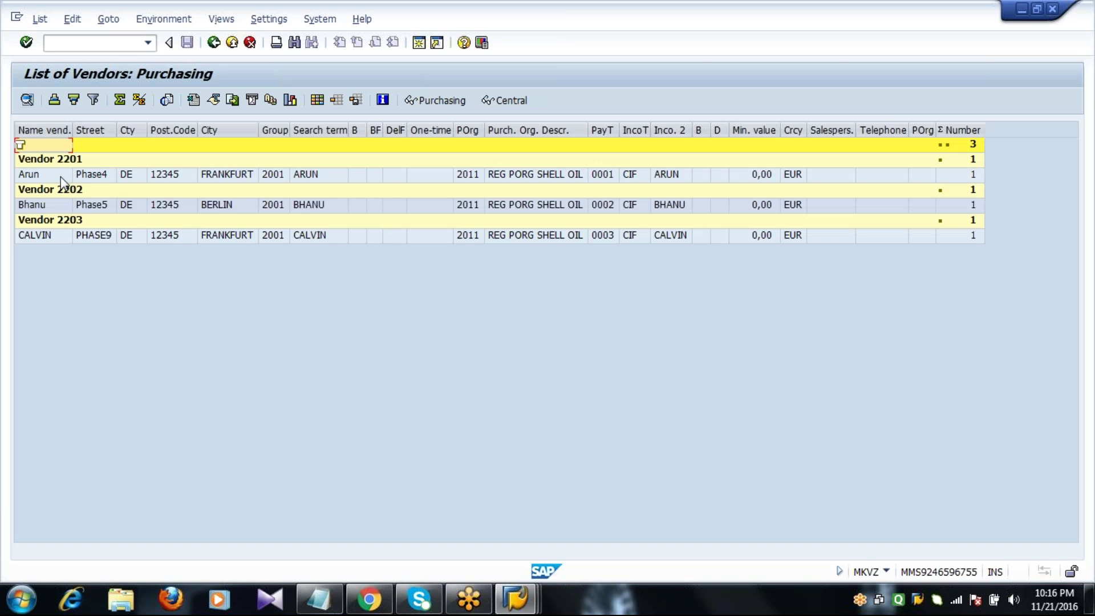
Examine each vendor listed for account group 2001, and return to SAP Easy Access.
left_click(61, 176)
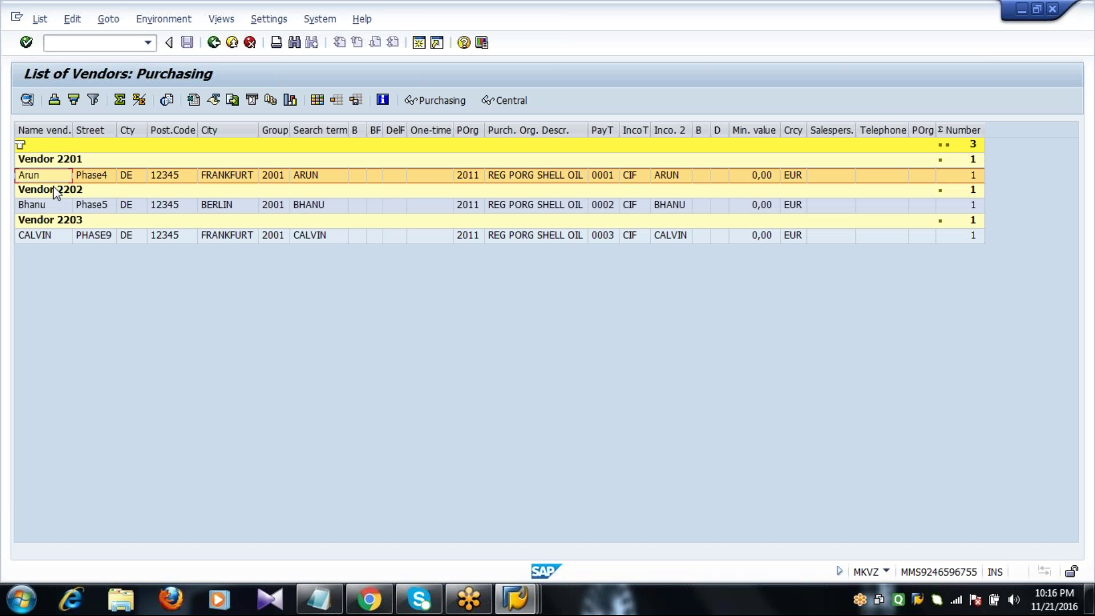
left_click(51, 207)
left_click(59, 235)
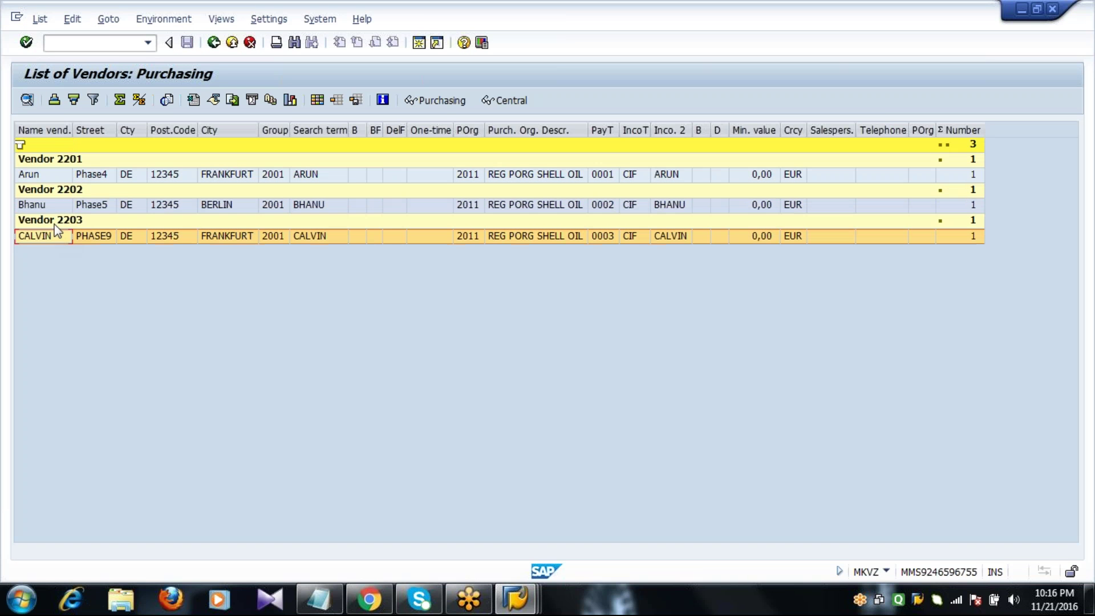
left_click(64, 178)
key("Down")
key("Down")
key("Down")
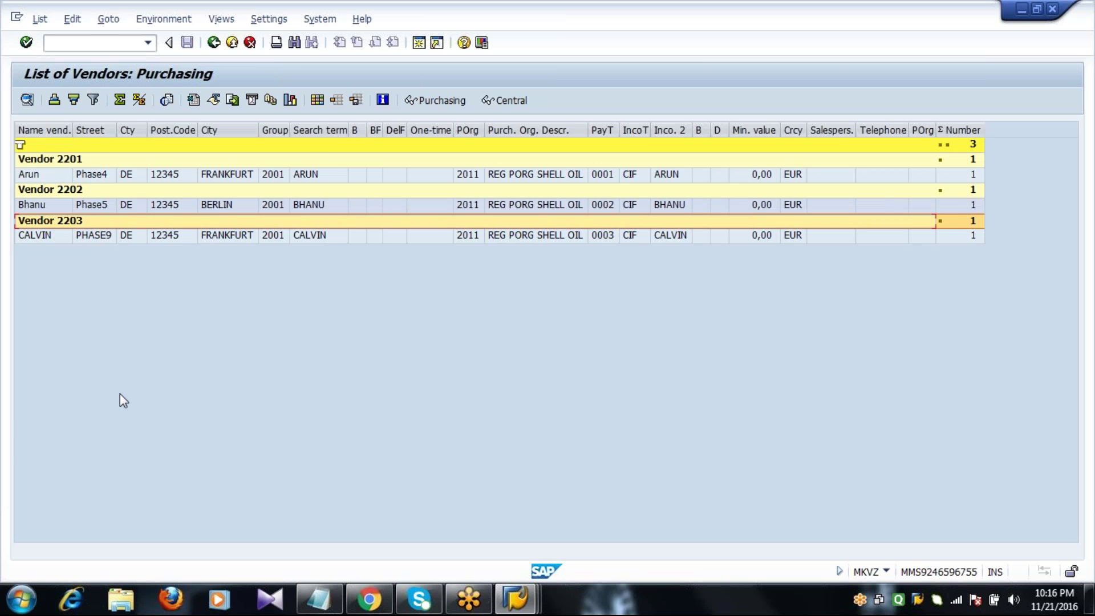
key("F3")
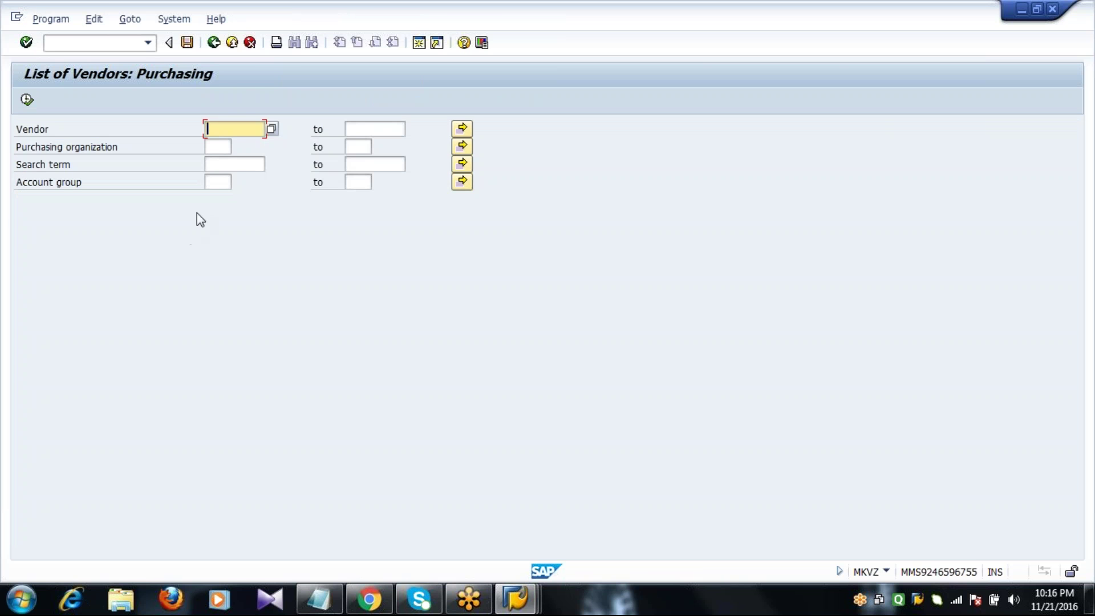
left_click(217, 182)
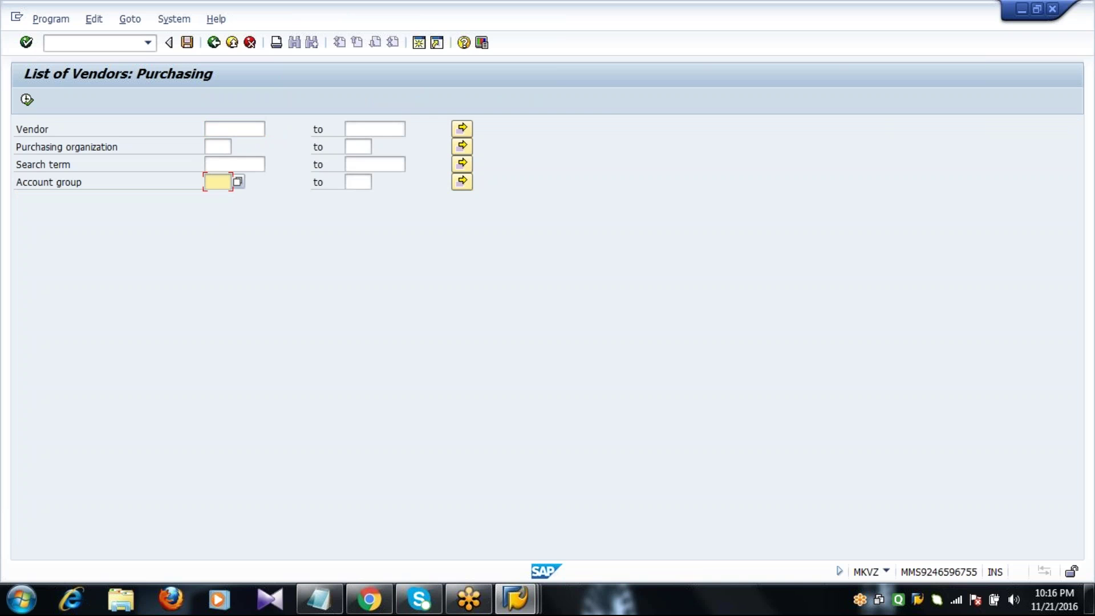
key("F3")
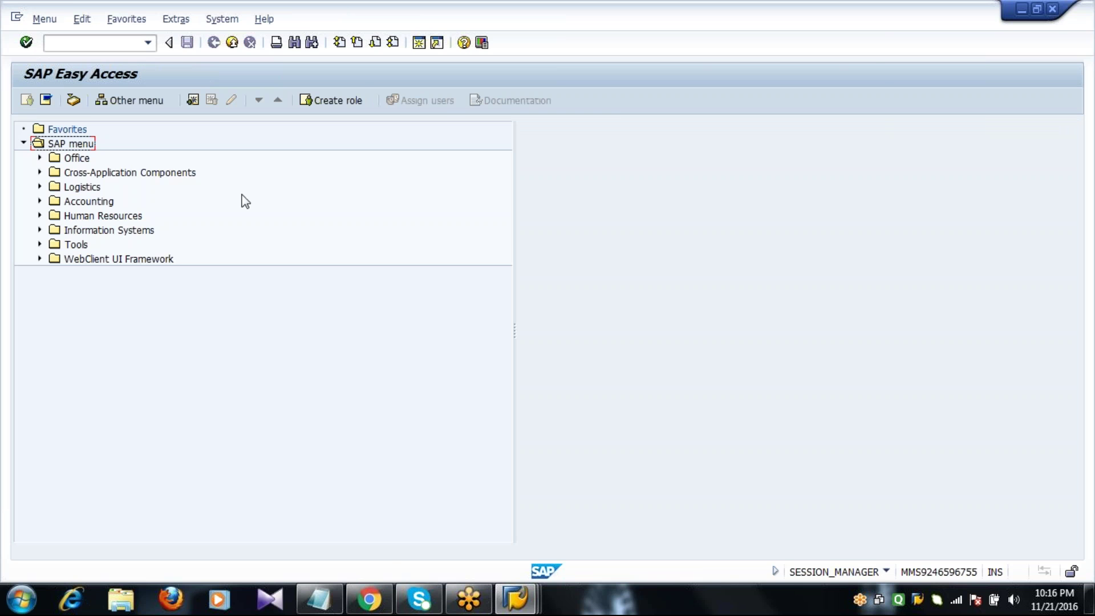
Switch to the MM - Part1 notes and add the line "Z001 - Reg Ven" below the MKVZ entry.
left_click(319, 599)
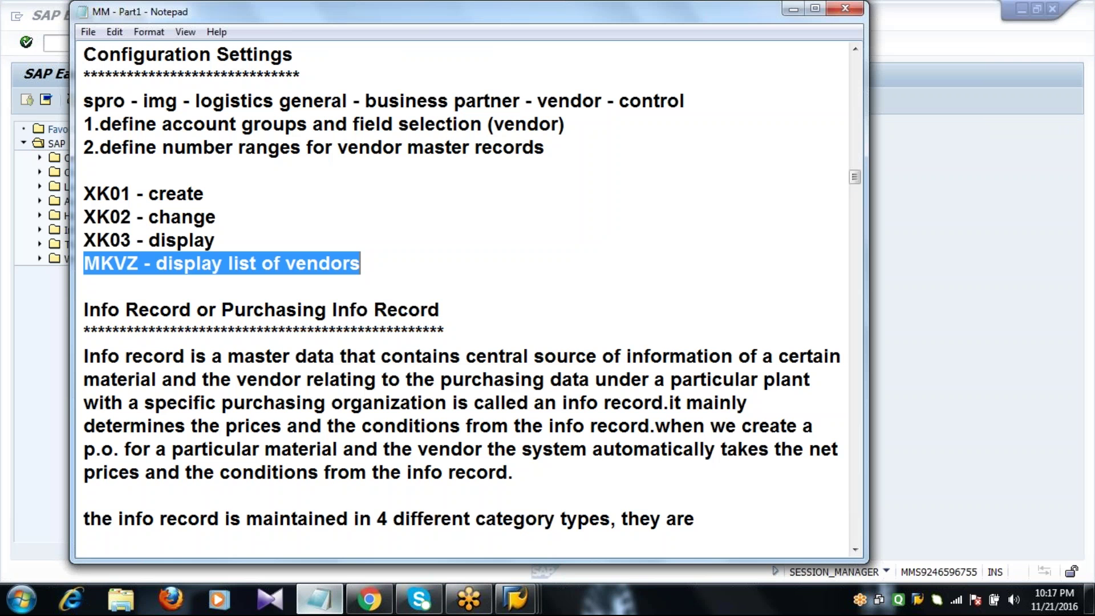
left_click(378, 269)
key("Return")
key("Return")
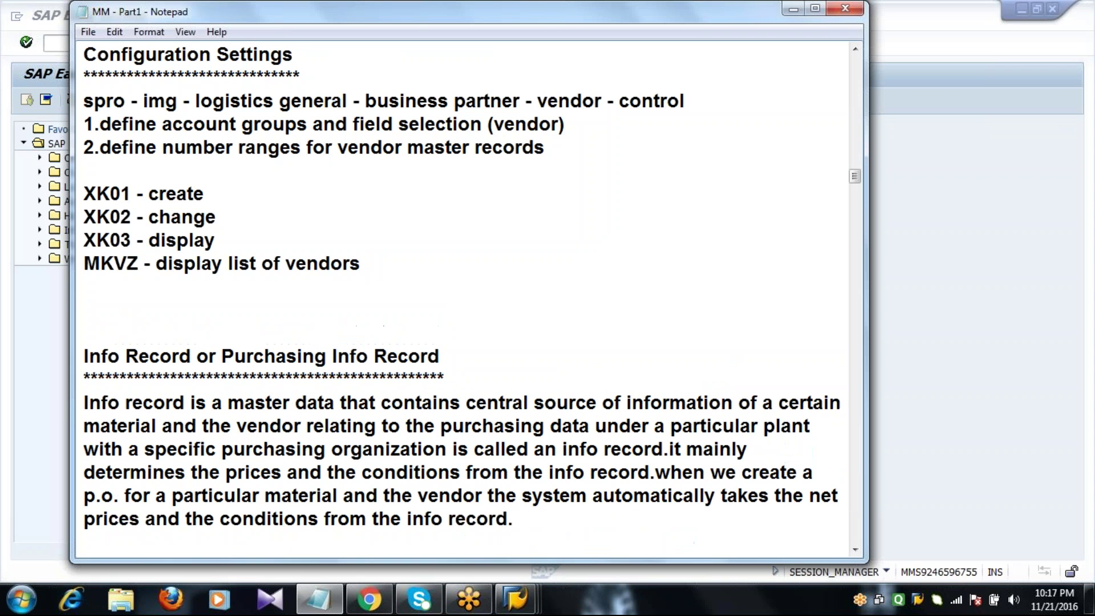
type("Z001 - Reg Ven")
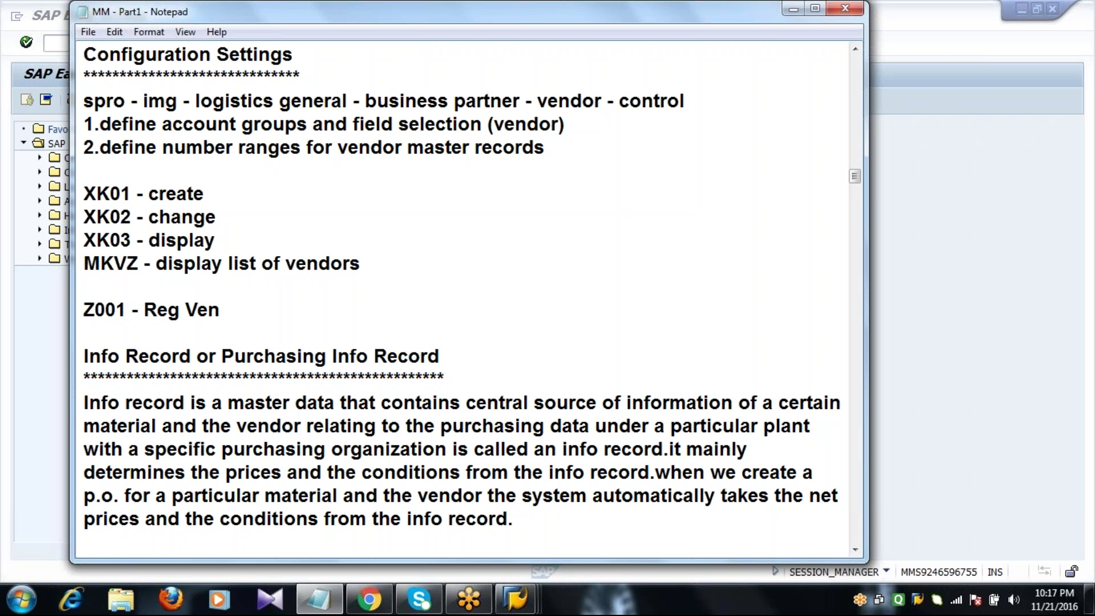
key("Return")
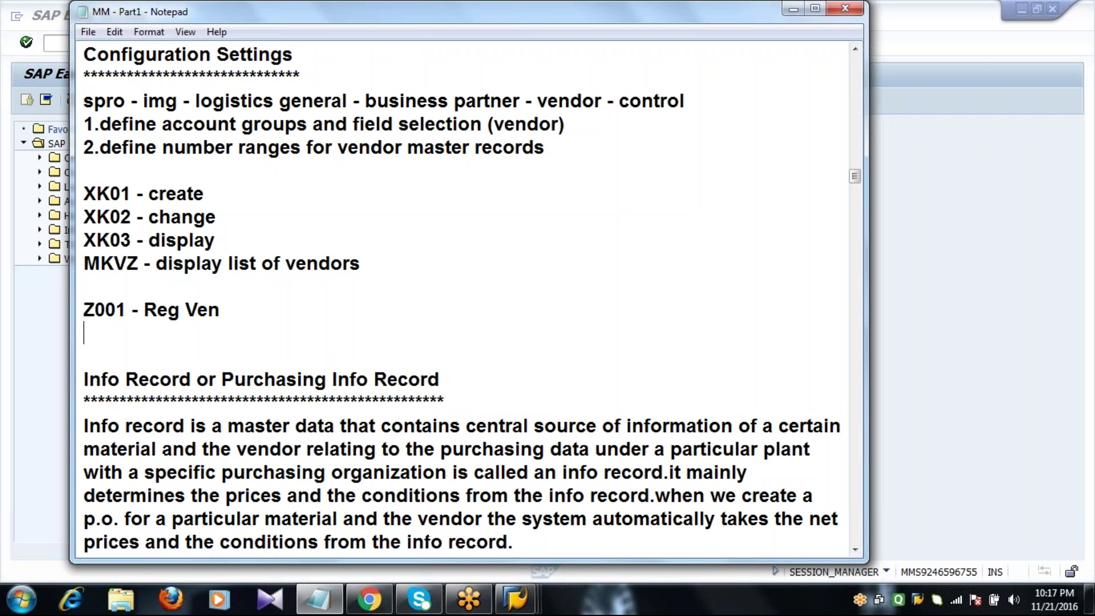
Add the note lines "Z002 - Fix Ven" and "Z003 - Serv Ven" below the Z001 entry.
type("Z002 ")
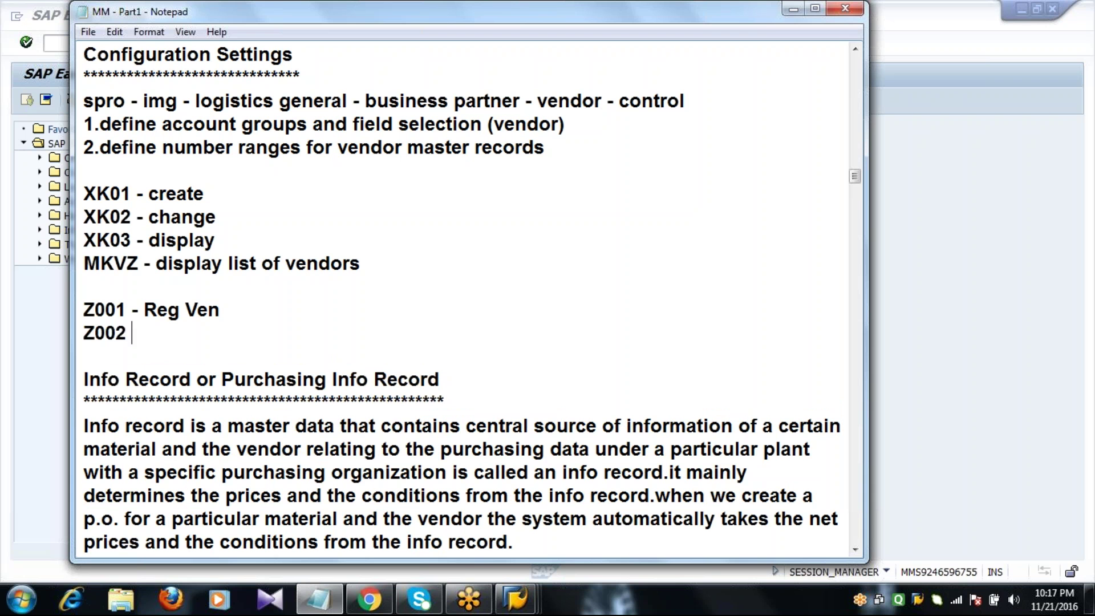
type("- Fix Ven")
key("Return")
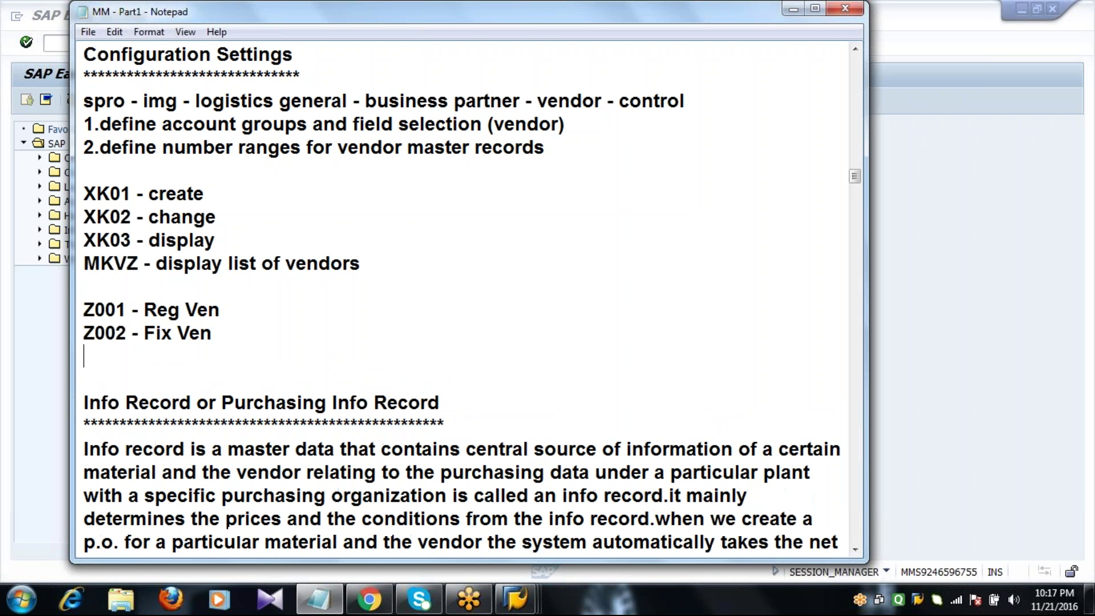
type("Z003 -")
type("S")
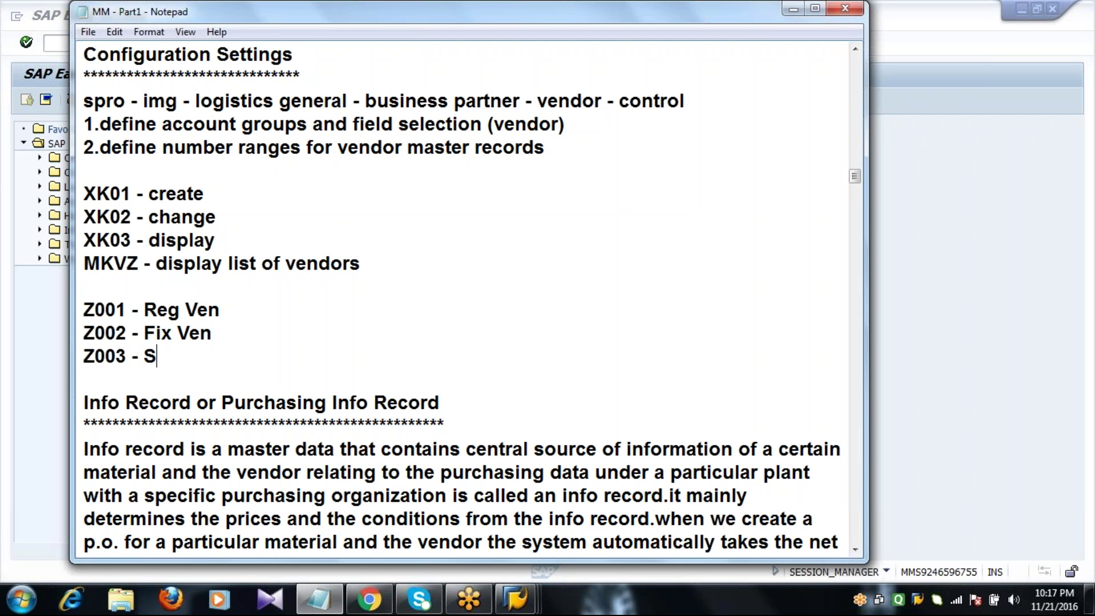
type("erv Ven")
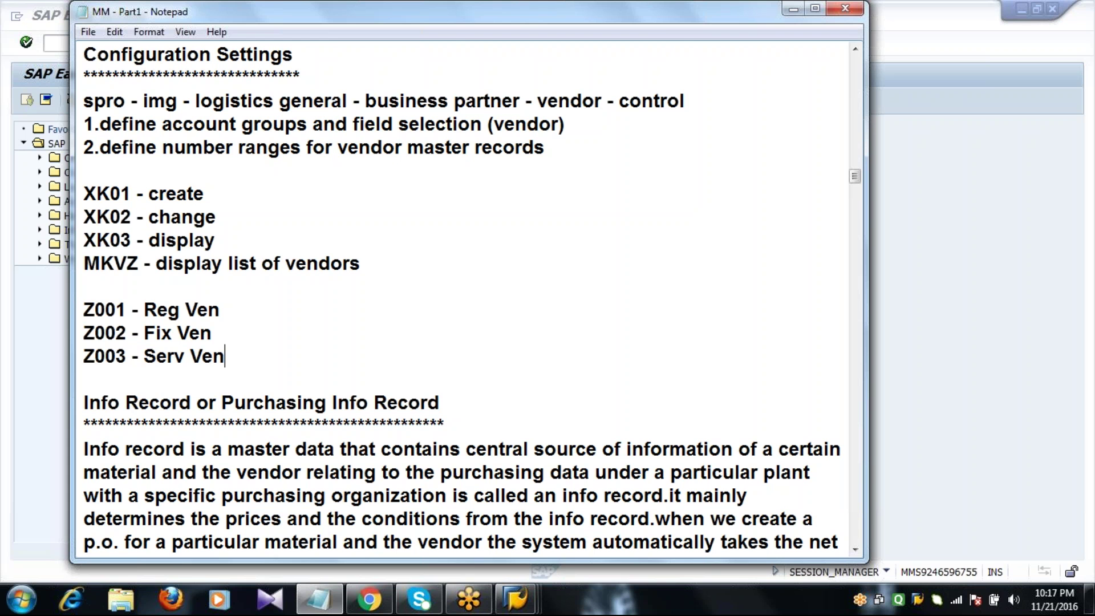
Switch to SAP, display the MKVZ vendor list for account group 2001 again, and return to SAP Easy Access.
left_click(53, 366)
left_click(122, 42)
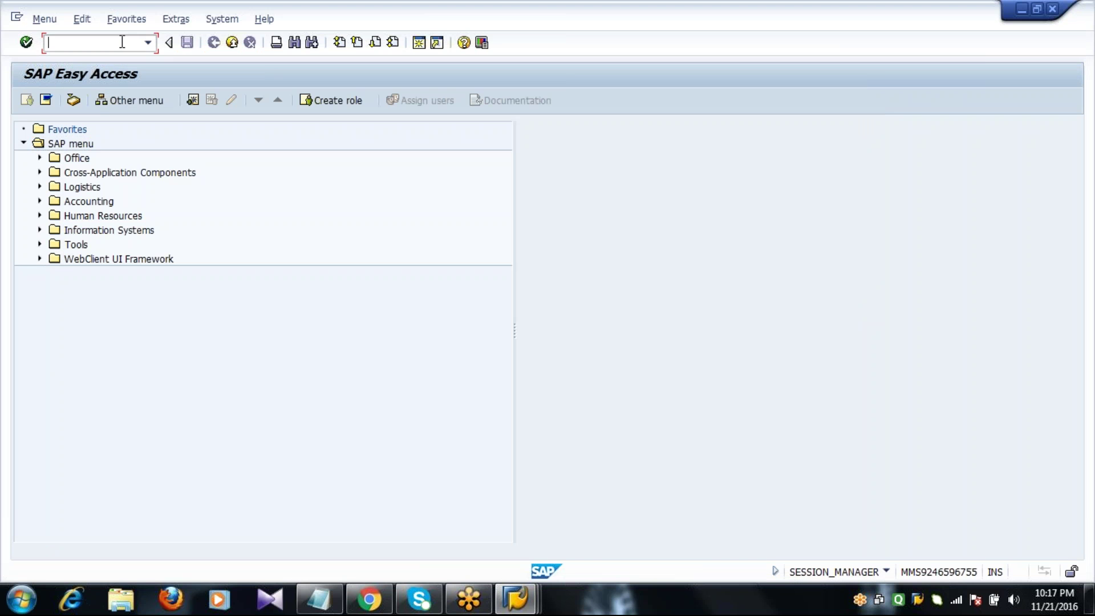
type("mkvz")
key("Return")
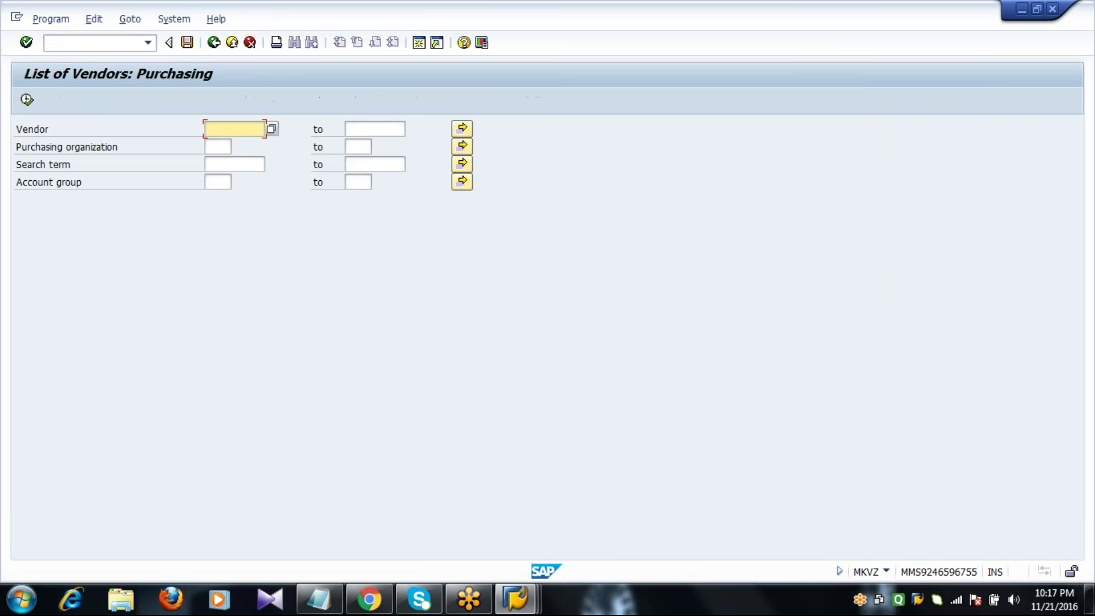
left_click(216, 182)
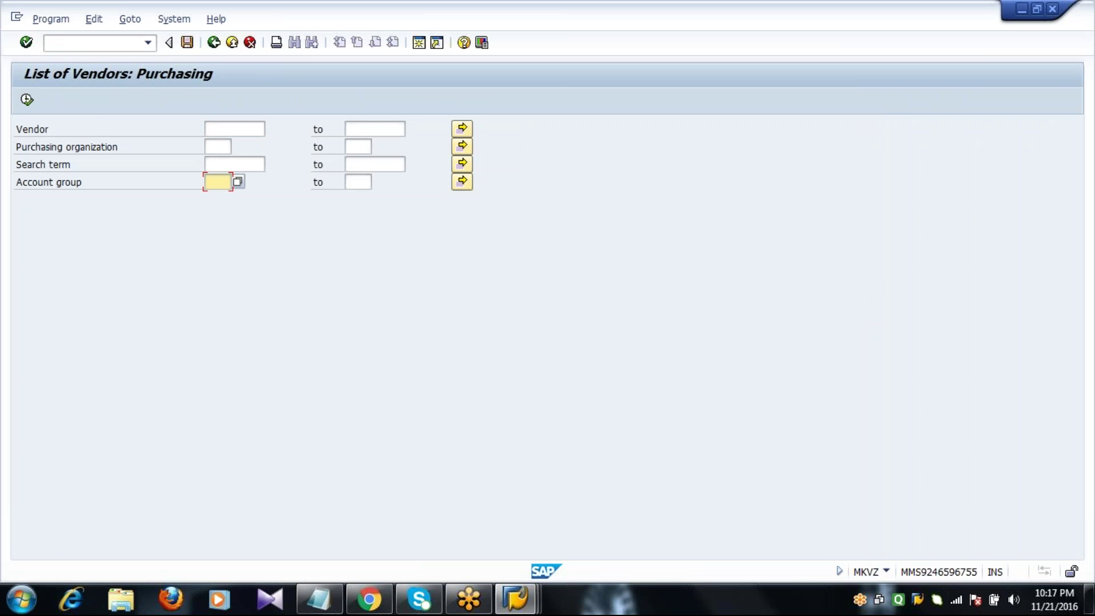
type("2001")
left_click(26, 100)
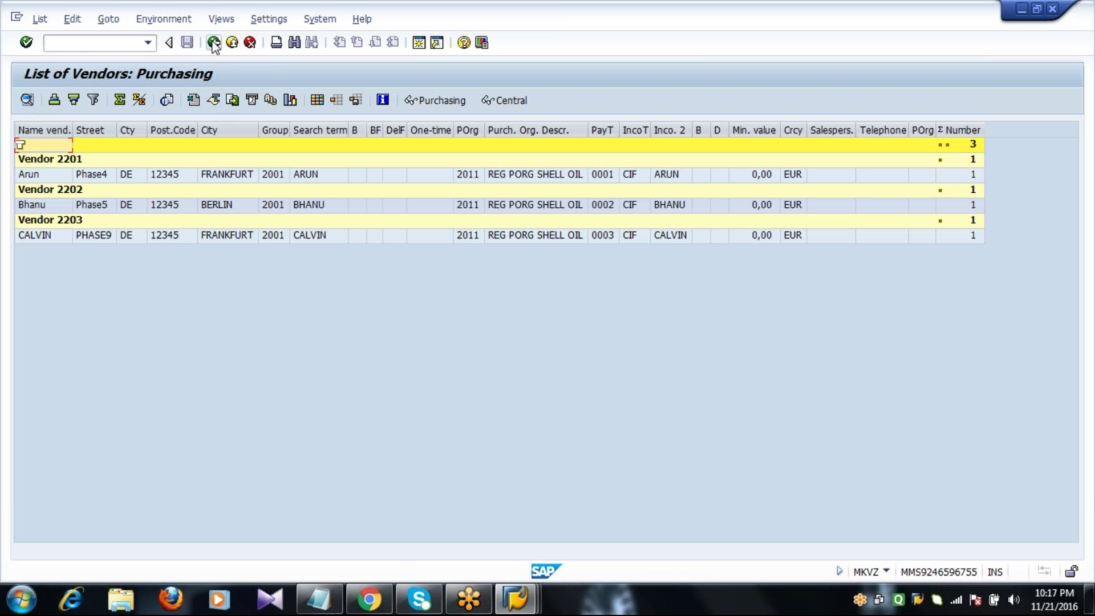
left_click(214, 43)
left_click(214, 43)
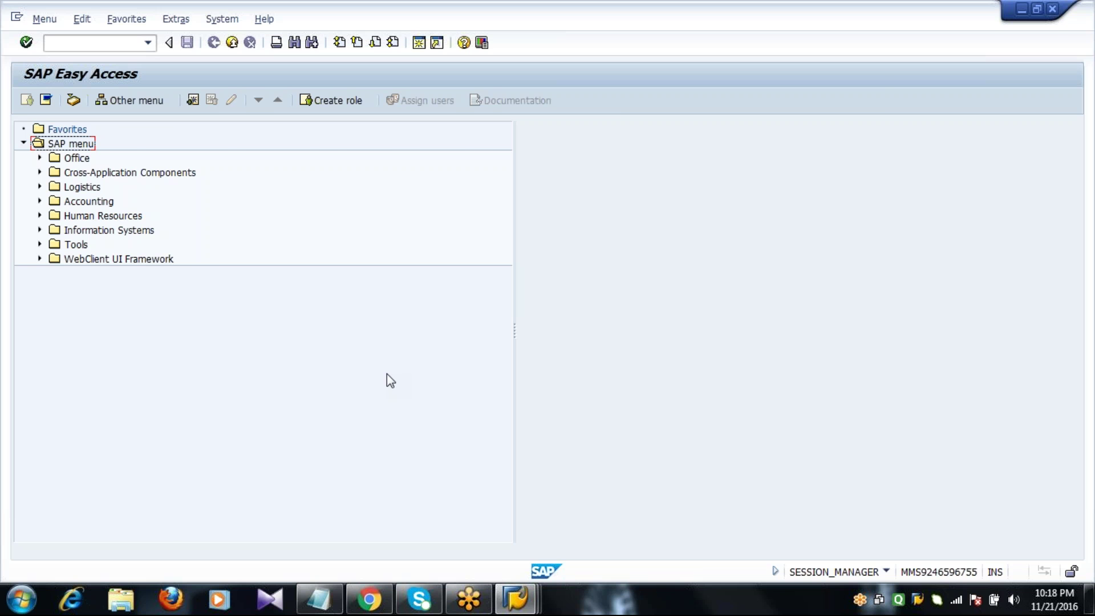
View the Info Record heading in the MM - Part1 notes, and return to SAP ready for a transaction code.
left_click(317, 599)
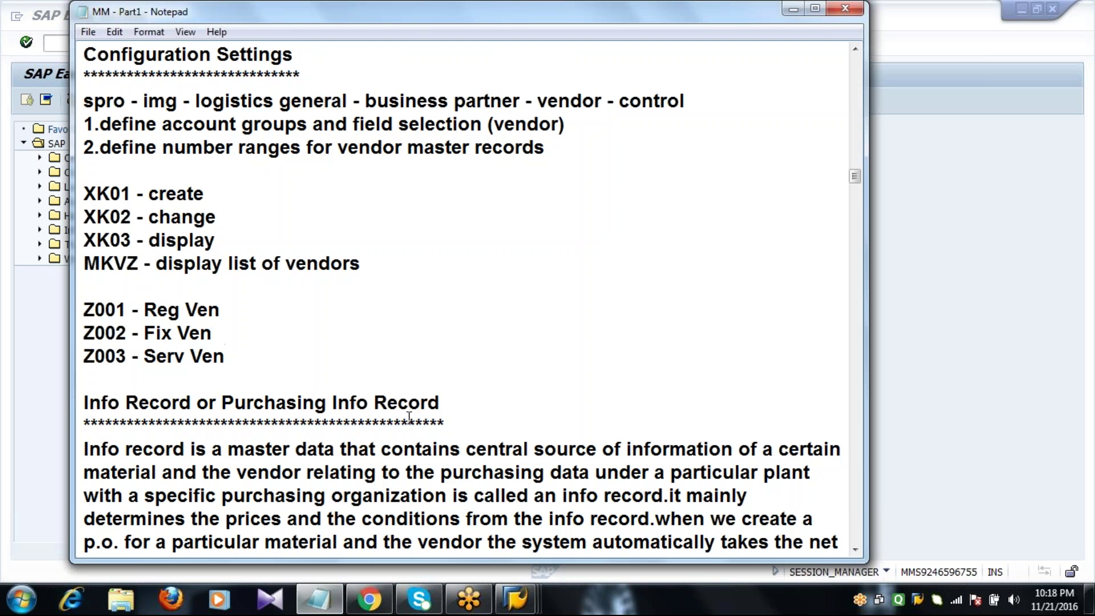
double_click(451, 426)
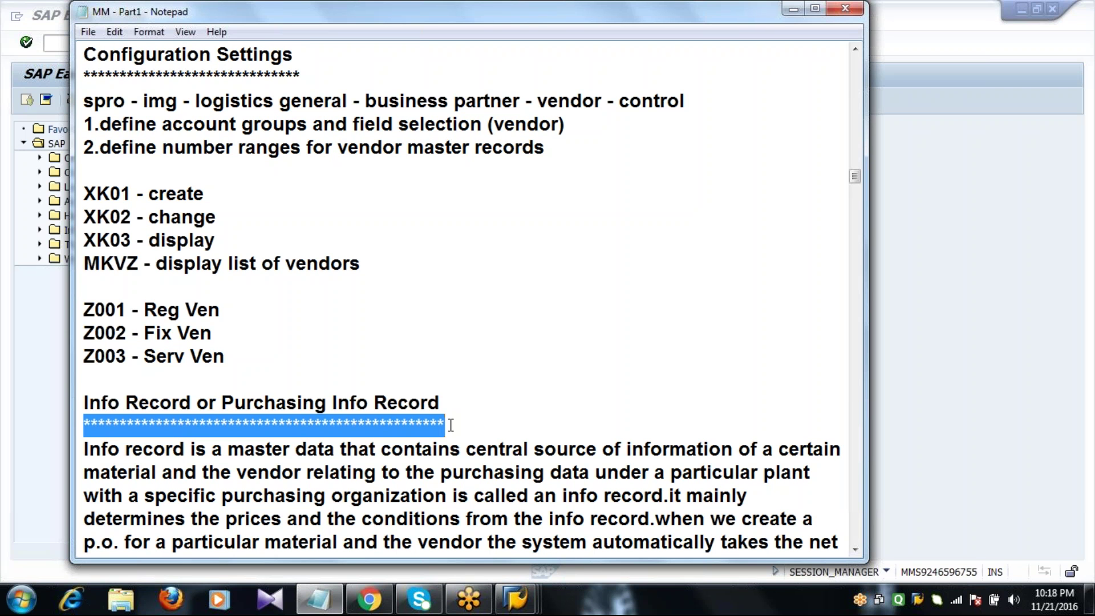
left_click(451, 425)
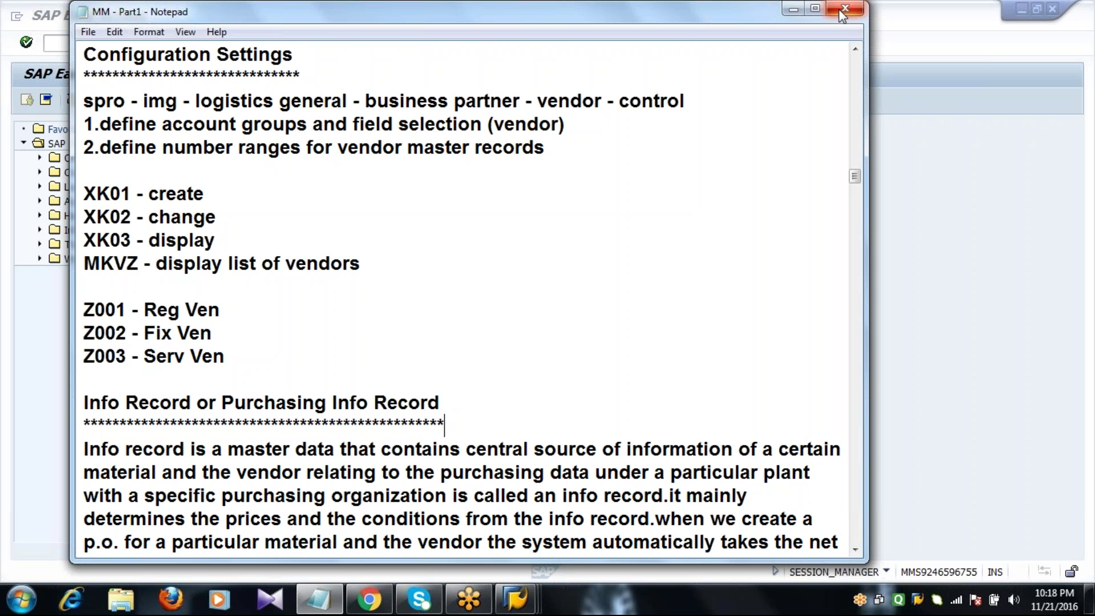
left_click(793, 9)
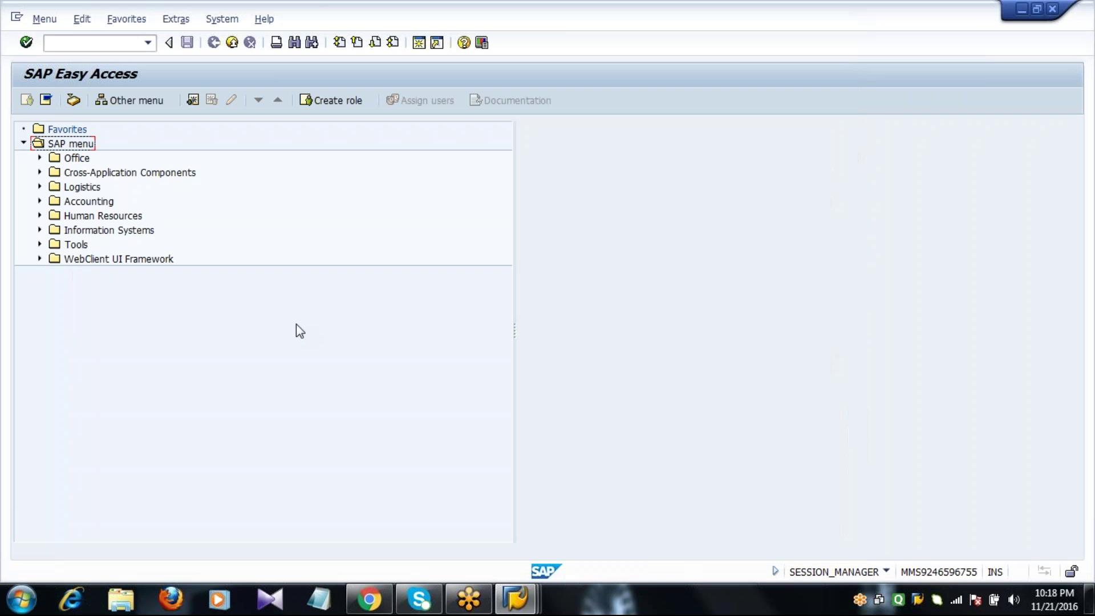
left_click(112, 42)
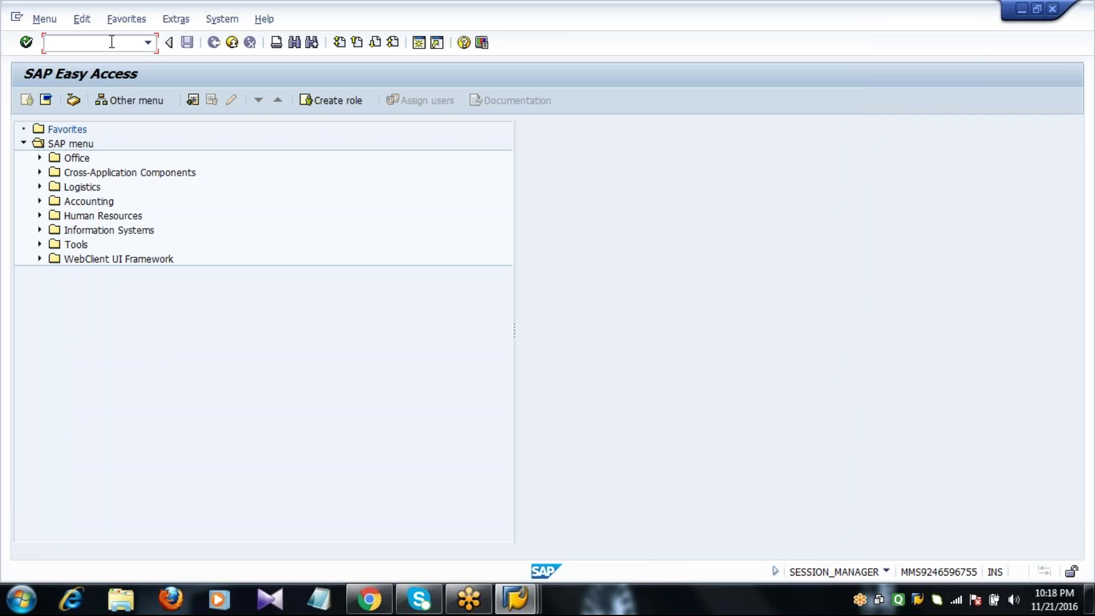